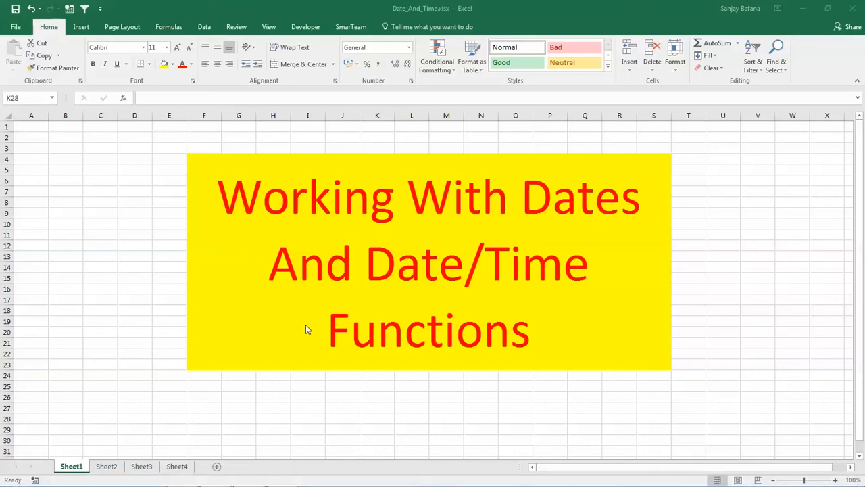
Step: On Sheet2, enter the date 30/6/2018 in cell C1, separating day, month and year with slashes
click(109, 469)
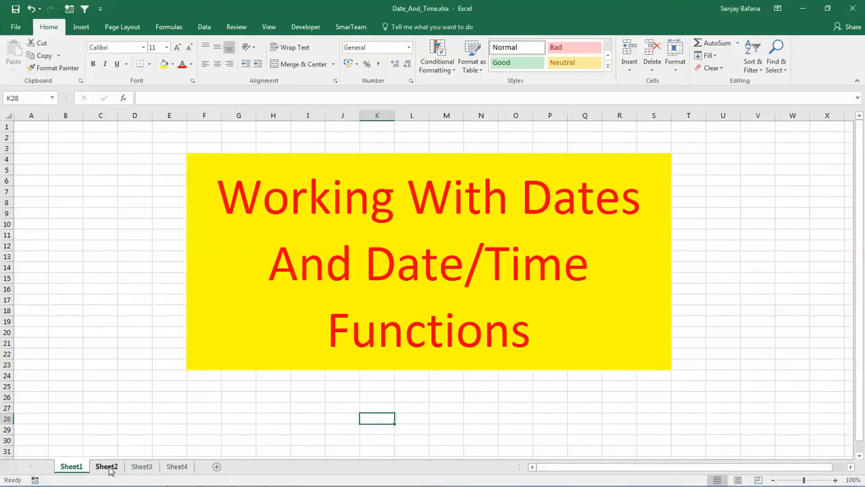
click(107, 467)
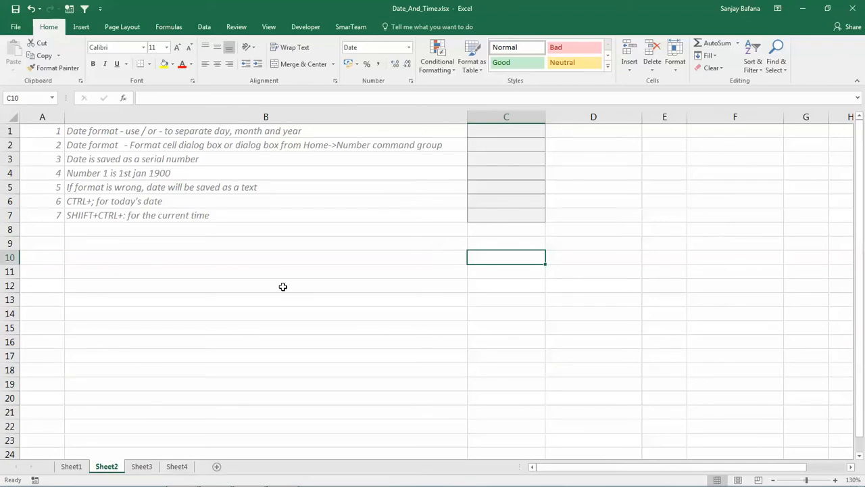
click(152, 132)
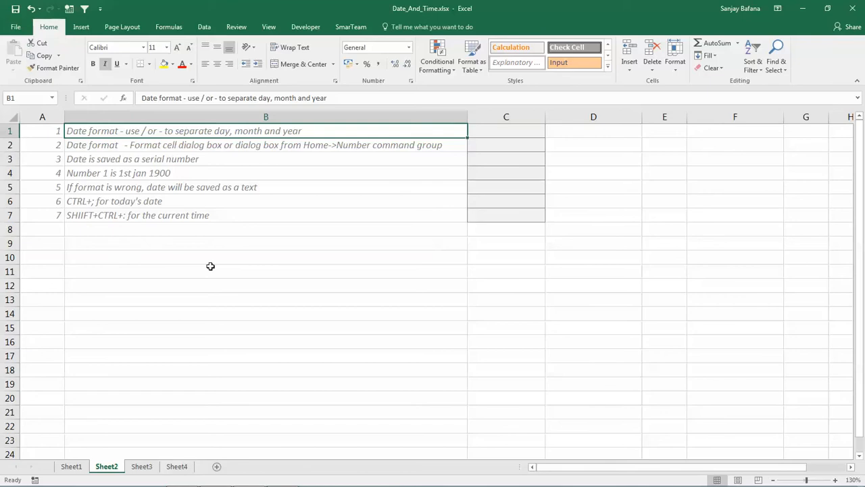
click(494, 129)
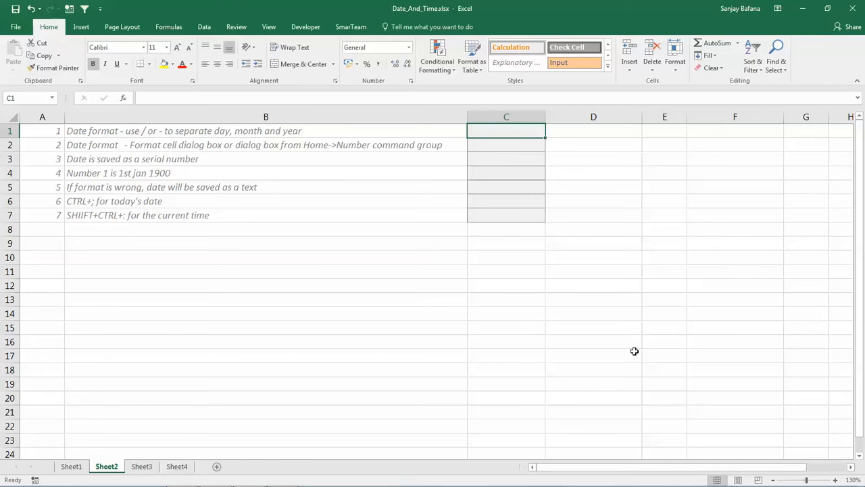
mouse_move(824, 484)
text(30)
text(/0)
text(6)
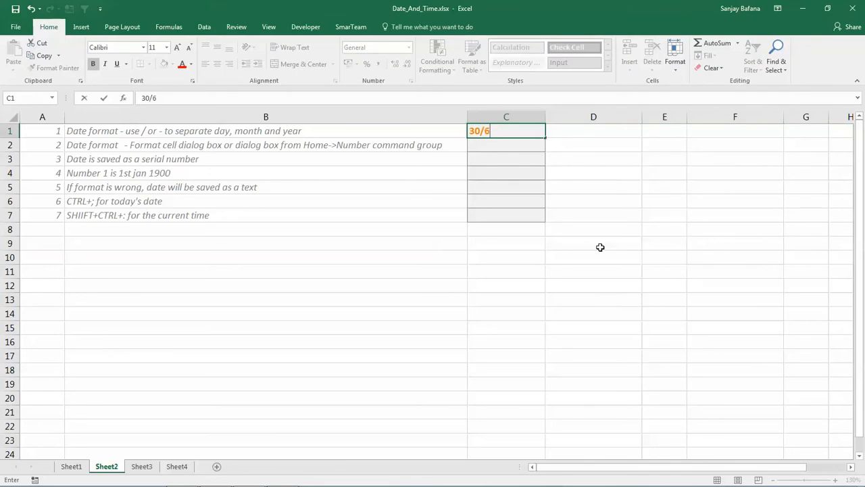
text(/2018)
key(Return)
Step: Re-enter the date in cell C1 as 30-6-2018, using hyphens as separators
key(Up)
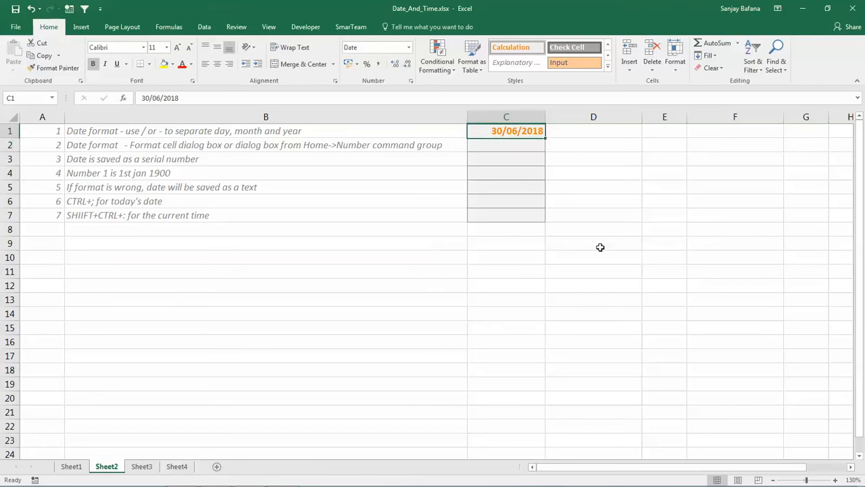
text(30-6-2018)
key(Return)
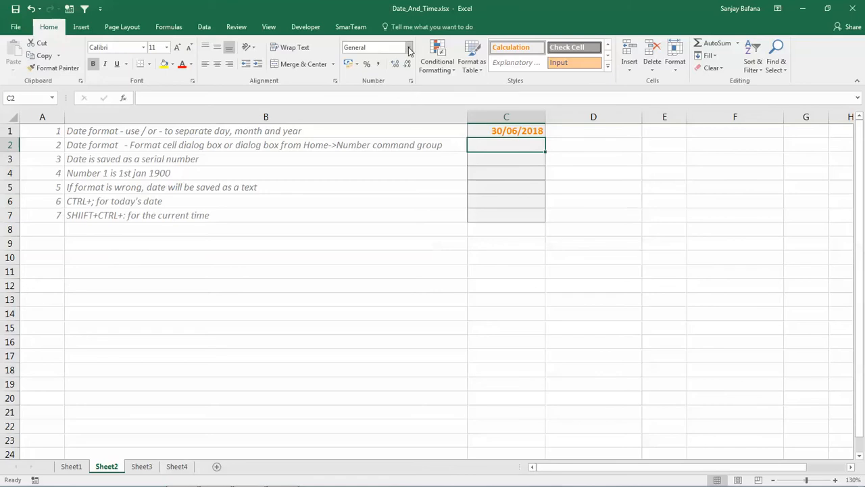
Step: Examine the Date, Time and Custom number formats available for cell C2 without applying any
click(411, 81)
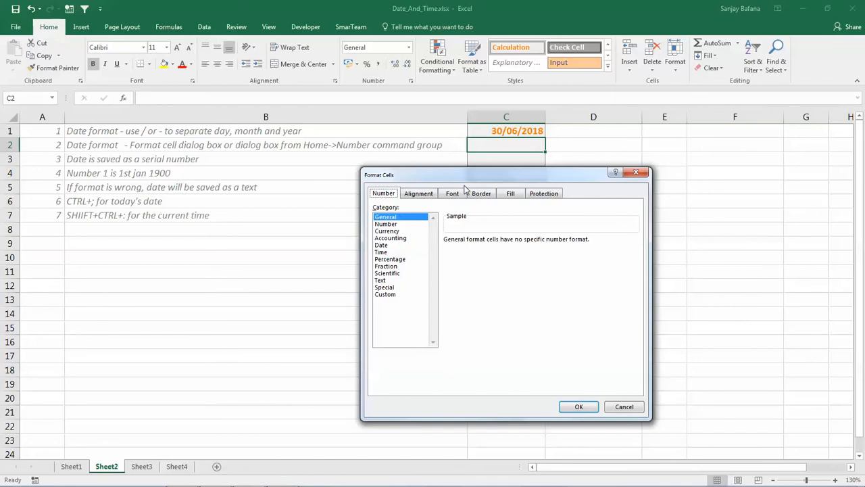
drag(465, 176, 446, 150)
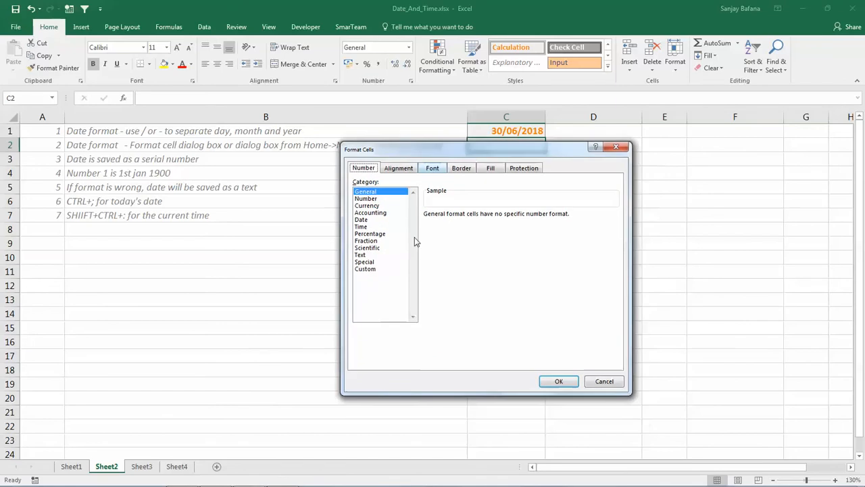
click(364, 221)
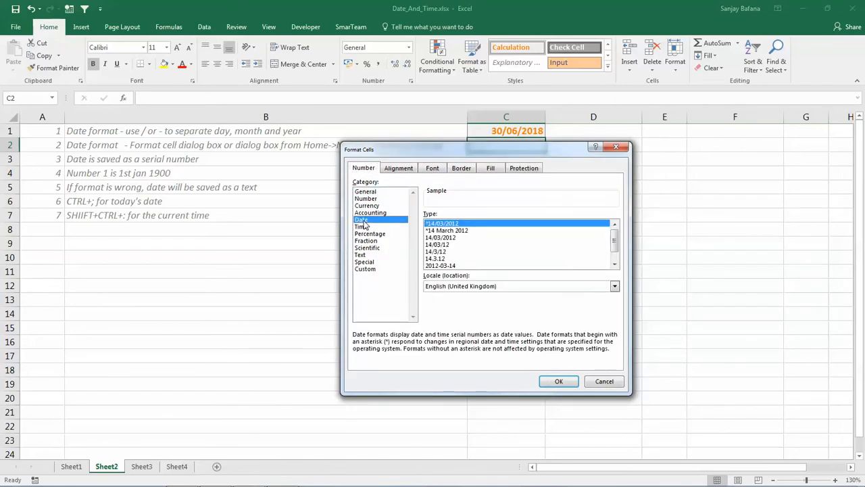
mouse_move(615, 242)
mouse_down()
mouse_move(617, 255)
mouse_move(619, 240)
mouse_up()
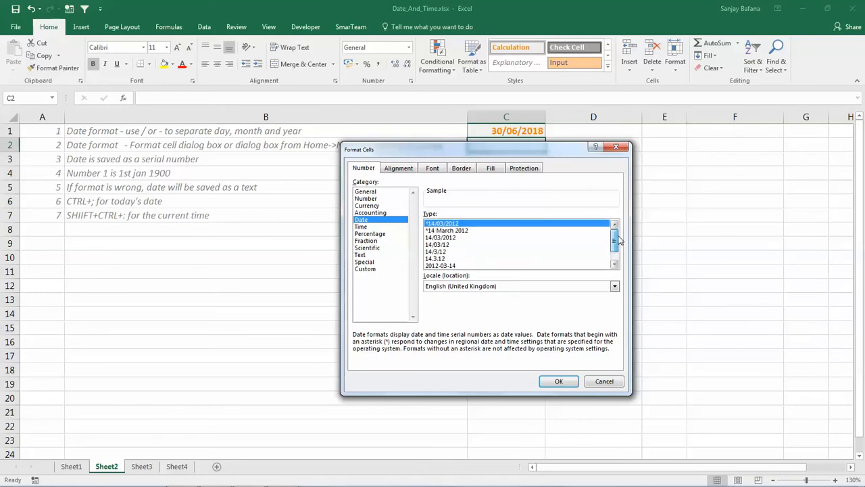
click(376, 227)
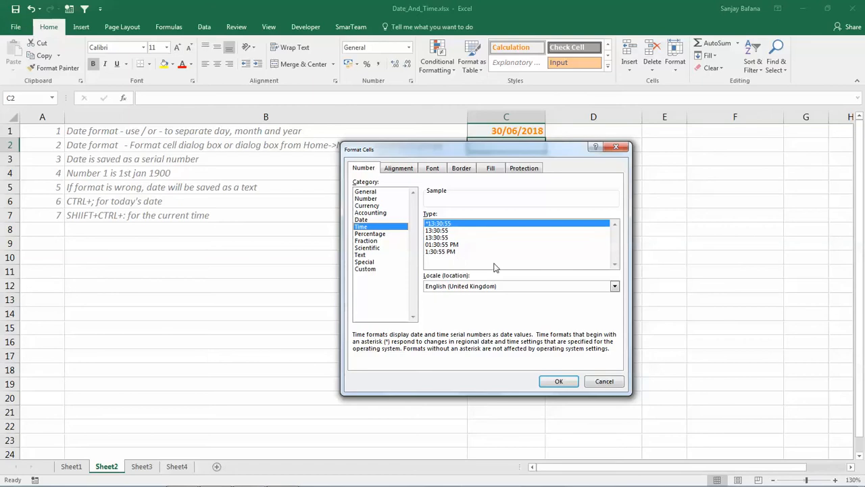
click(365, 270)
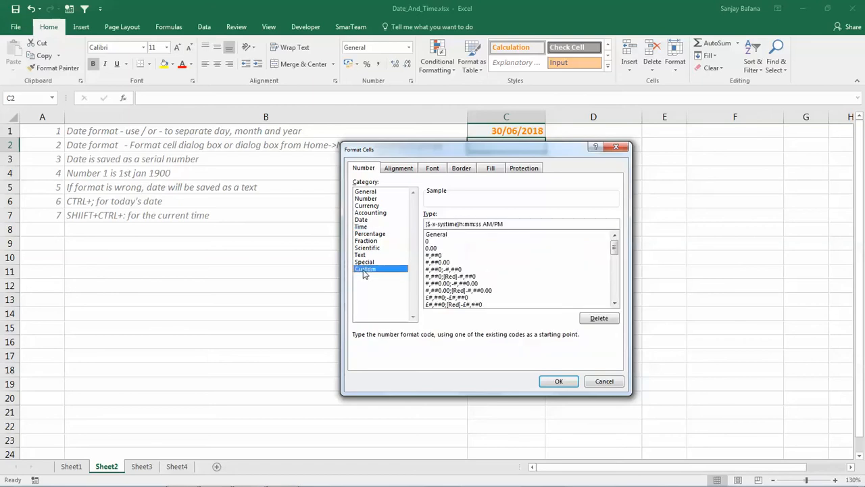
drag(614, 247, 615, 276)
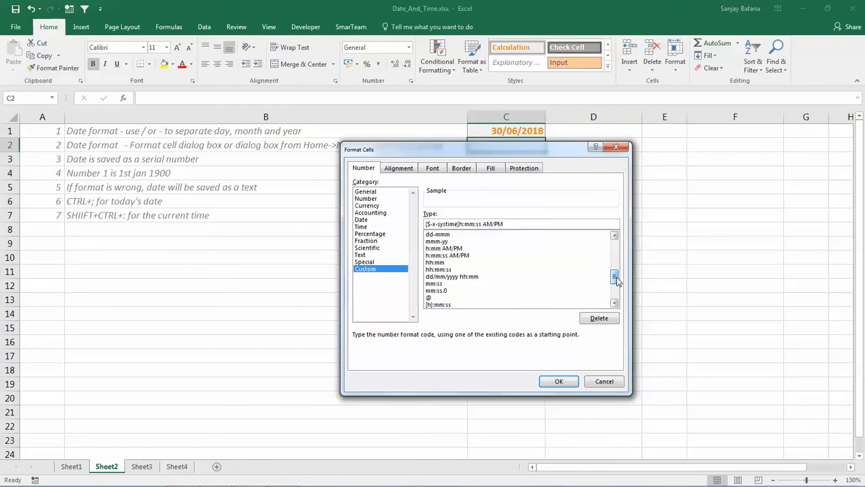
click(595, 382)
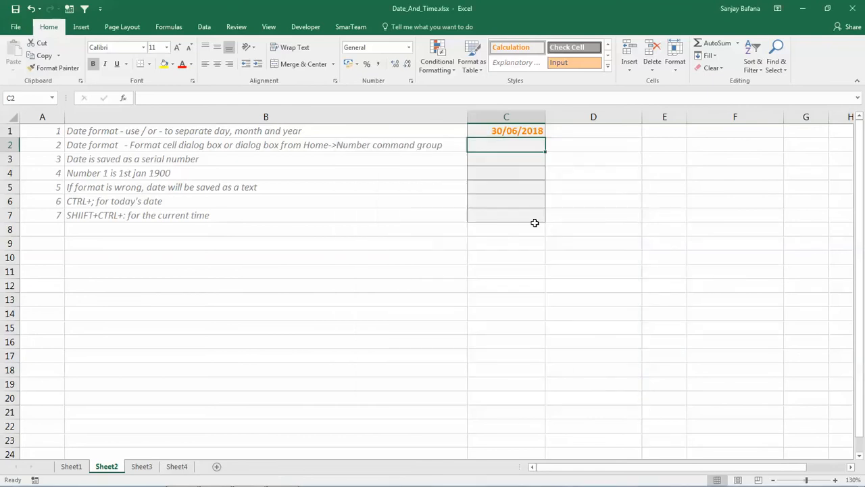
Step: Enter the date 30/6/18 with a two-digit year in cell C2
click(579, 245)
click(509, 144)
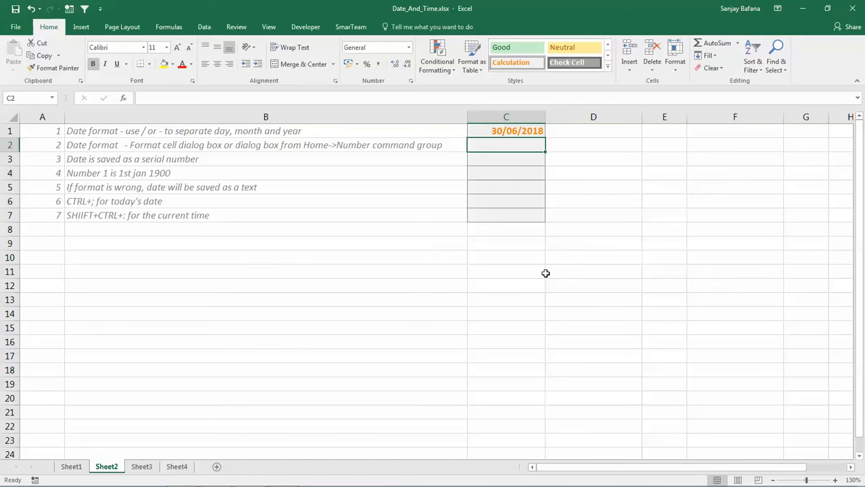
text(30/6/)
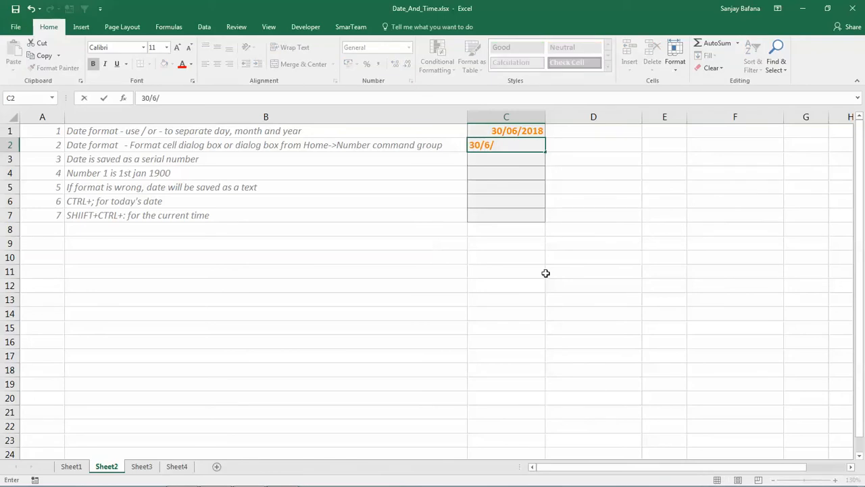
text(18)
key(Return)
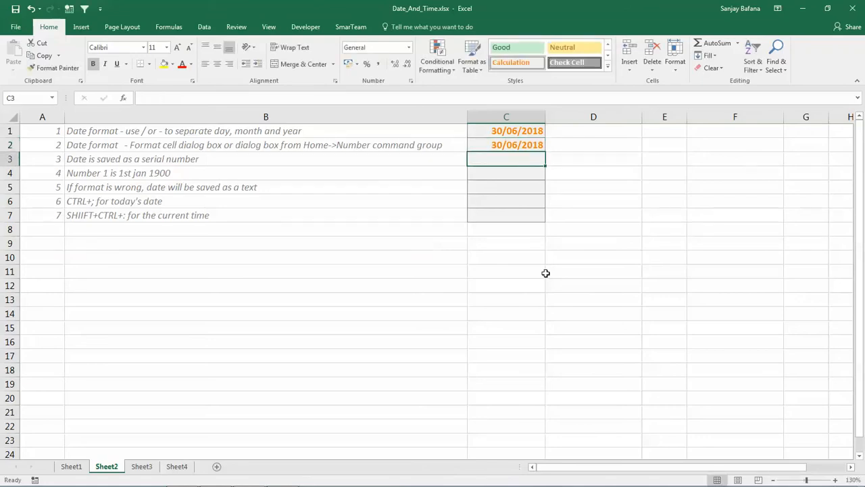
Step: Preview the *14 March 2012 and 2012-03-14 date types in the Format Cells settings for cell C2
key(Up)
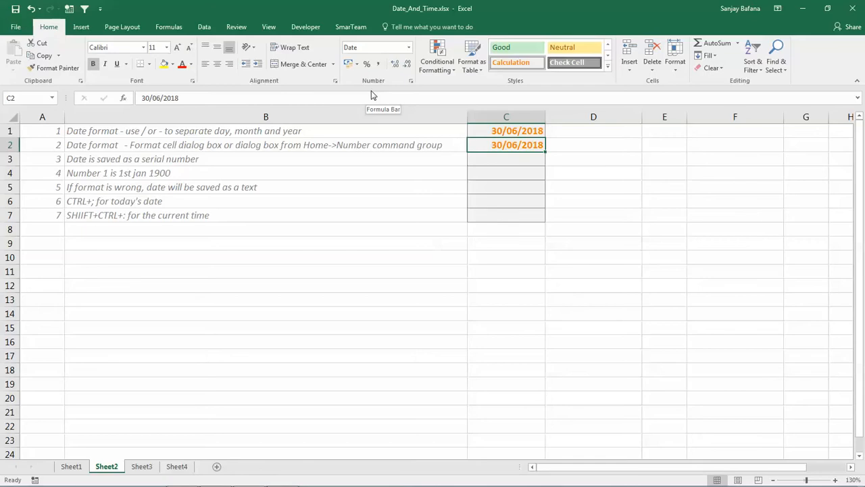
click(676, 68)
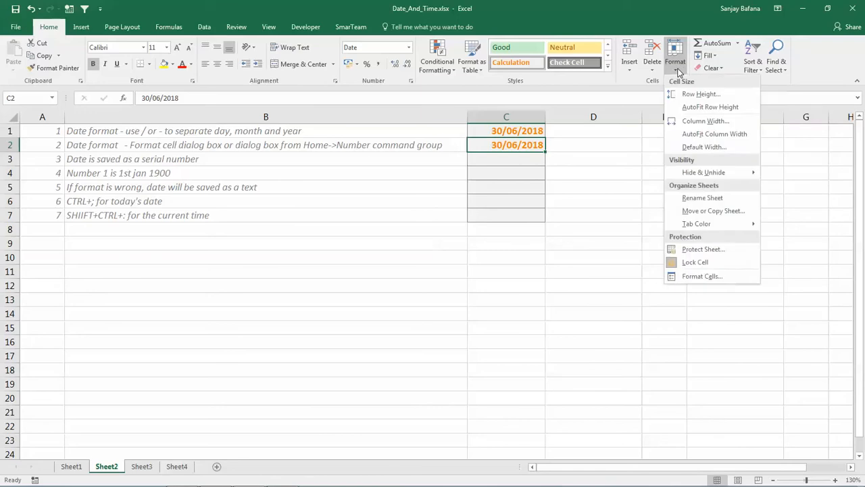
click(696, 277)
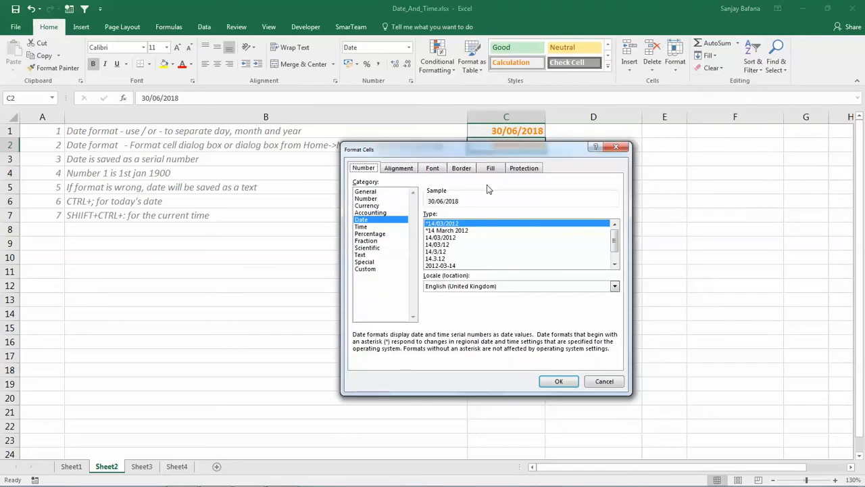
drag(454, 155, 265, 158)
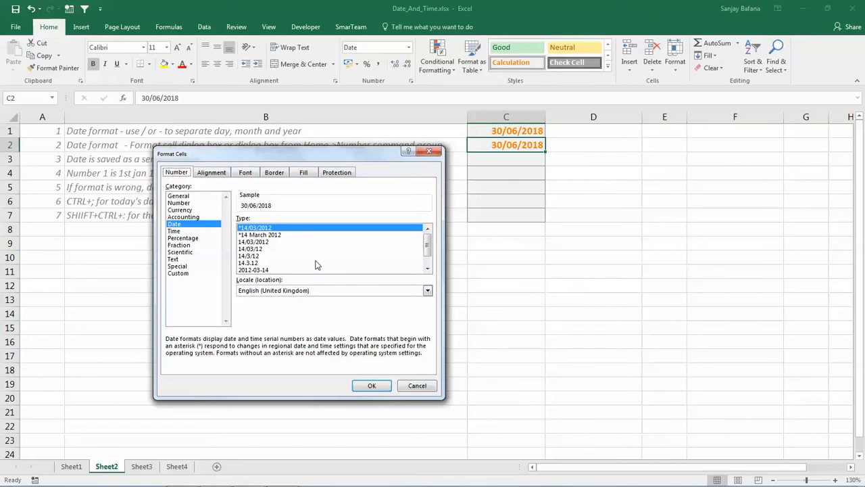
click(277, 235)
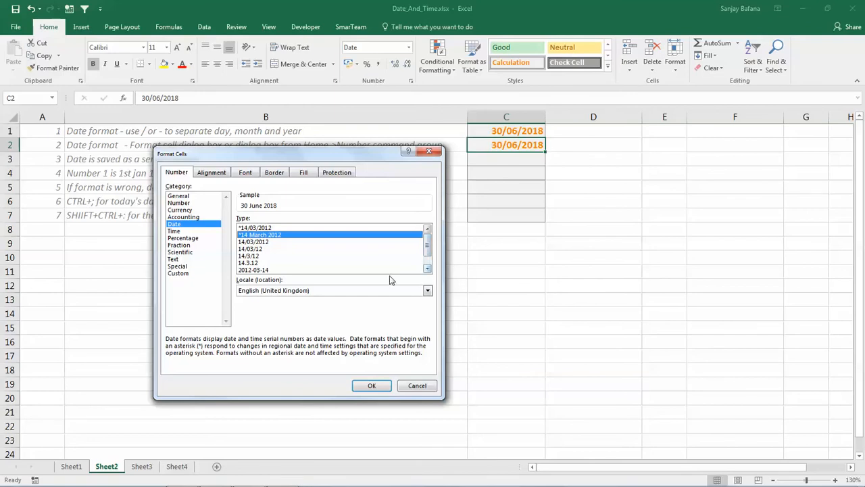
click(427, 269)
click(428, 269)
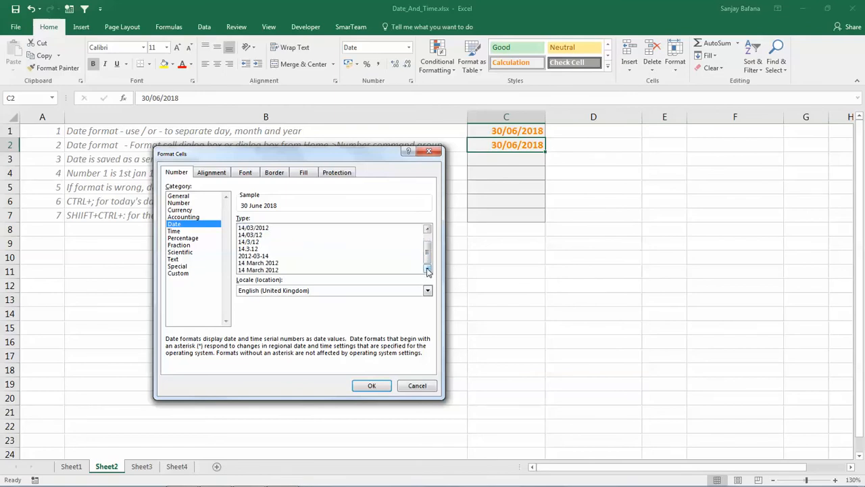
click(257, 258)
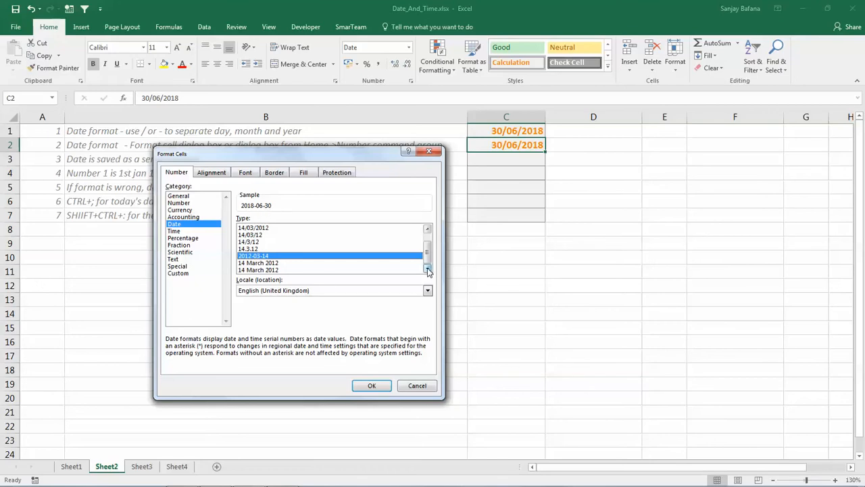
mouse_move(429, 255)
mouse_down()
mouse_move(429, 247)
mouse_move(429, 264)
mouse_up()
Step: Apply the custom number format dd-mmm-yy to the date in cell C2
click(186, 277)
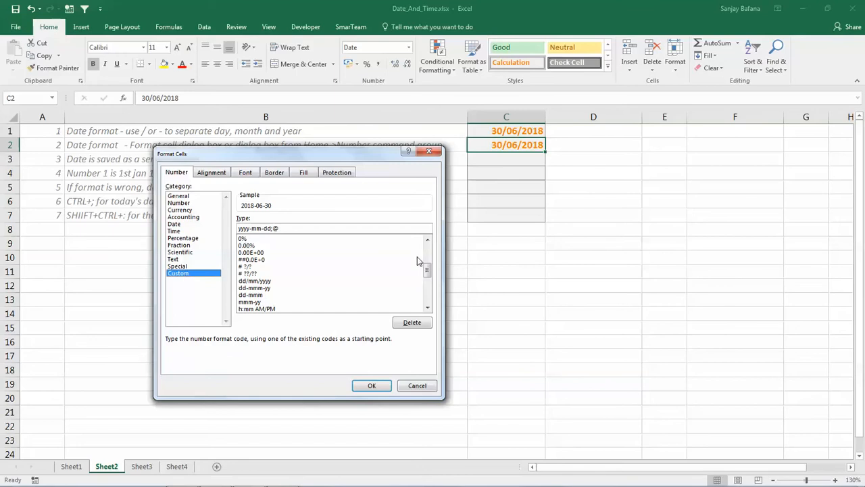
click(427, 307)
click(427, 308)
click(427, 307)
click(428, 307)
click(427, 308)
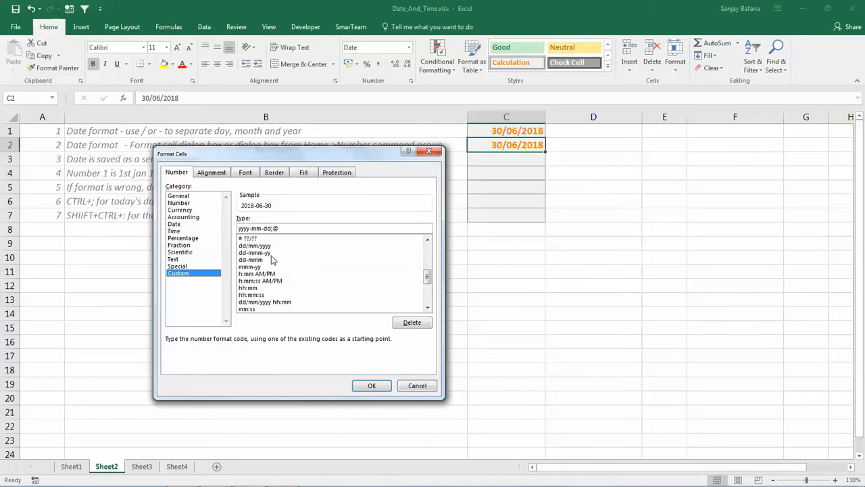
click(263, 254)
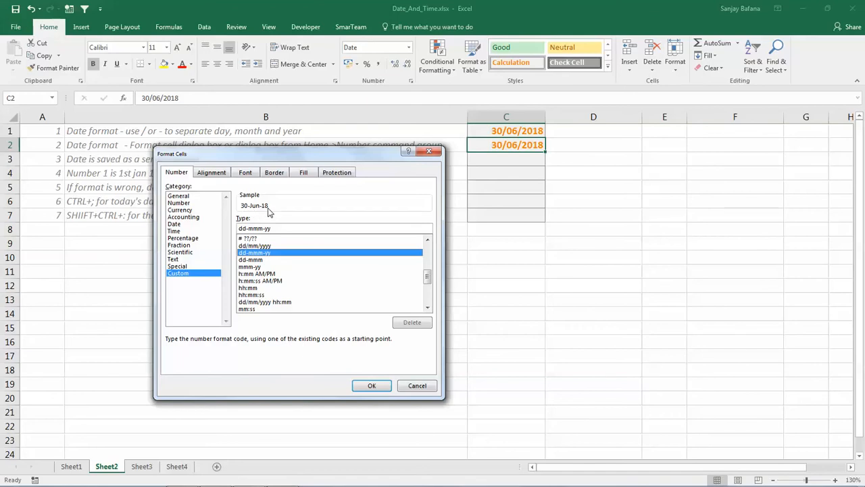
click(370, 385)
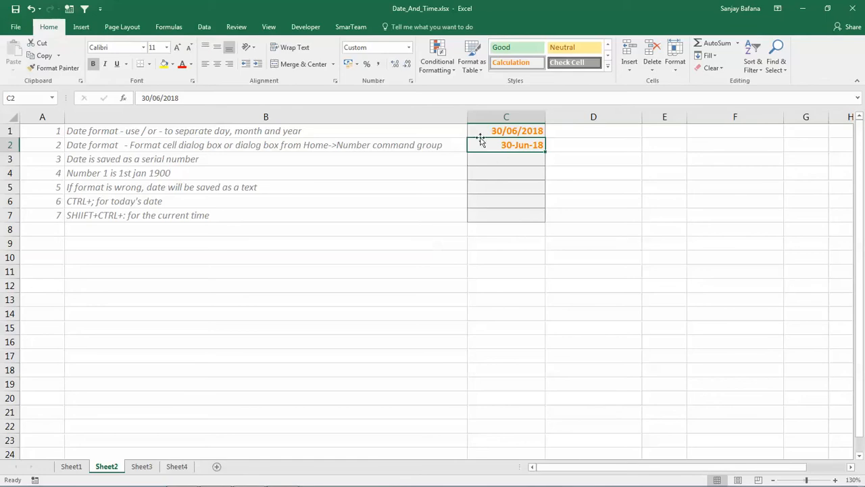
Step: Change the custom number format of cell C2 to dd-mmm, showing only day and month
click(410, 80)
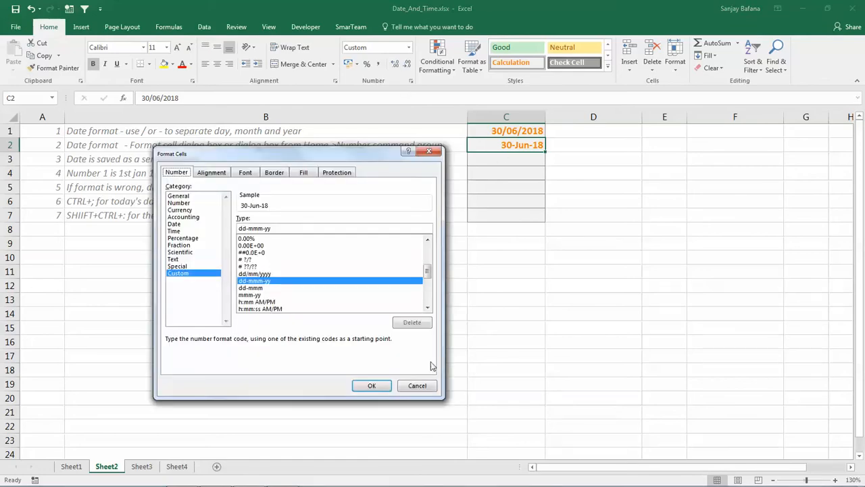
click(428, 308)
click(428, 308)
click(428, 308)
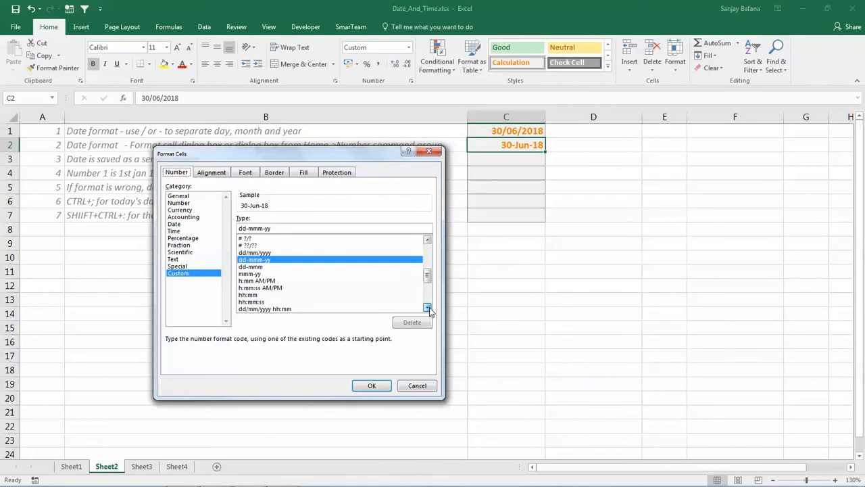
click(428, 307)
click(266, 261)
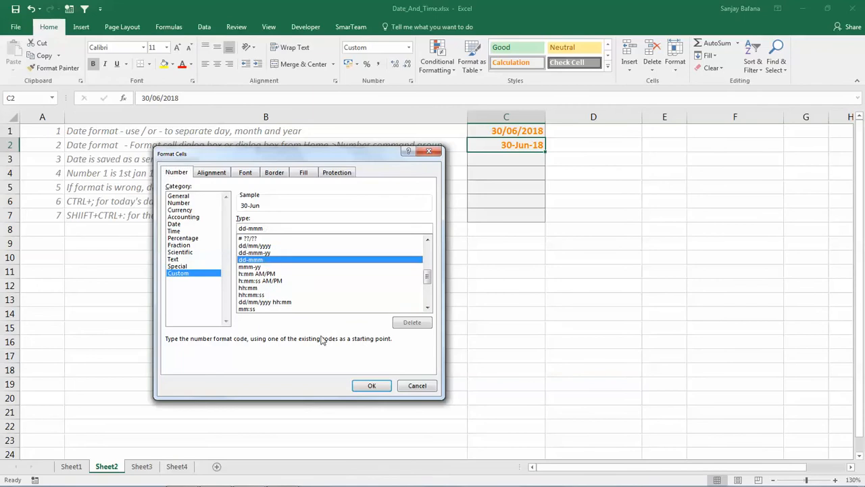
click(380, 386)
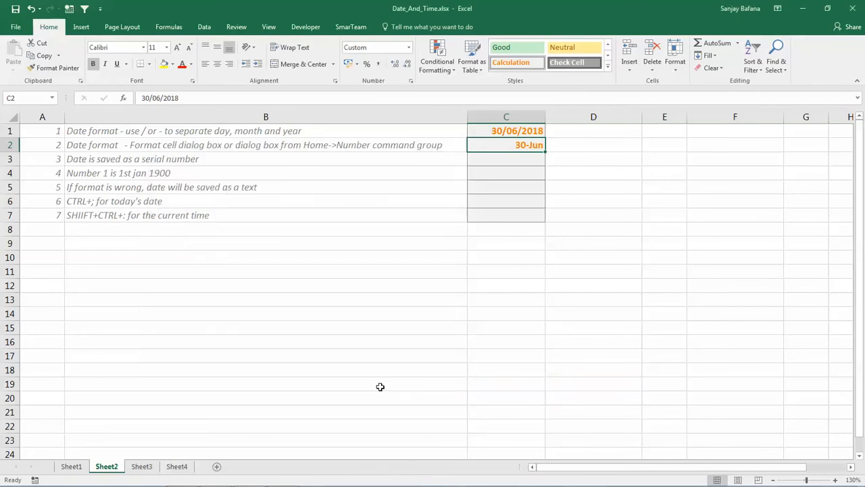
Step: Change the custom number format of cell C2 to mmm-yy, showing only month and year
click(411, 81)
click(428, 307)
click(428, 308)
click(284, 273)
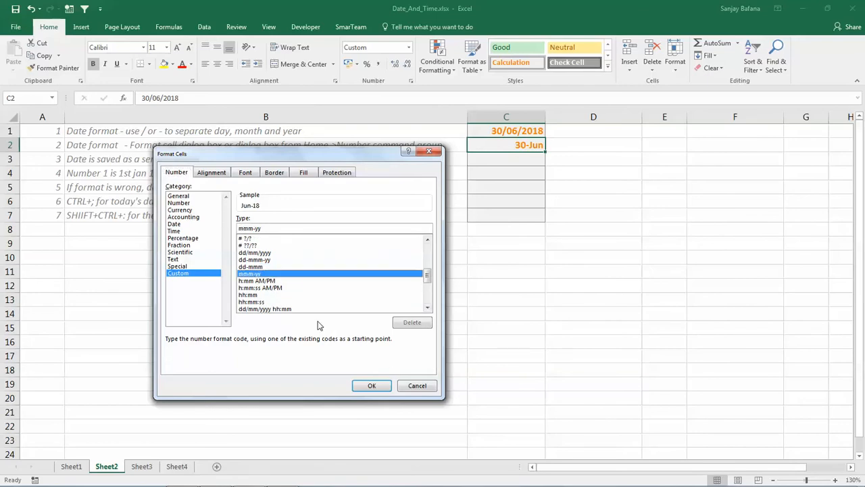
click(374, 386)
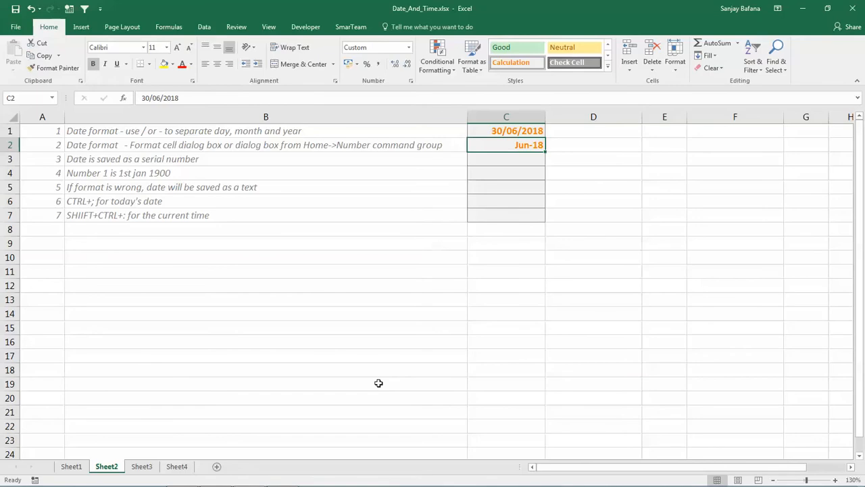
Step: Look through the available custom format codes for cell C2 in the Format Cells settings
click(410, 81)
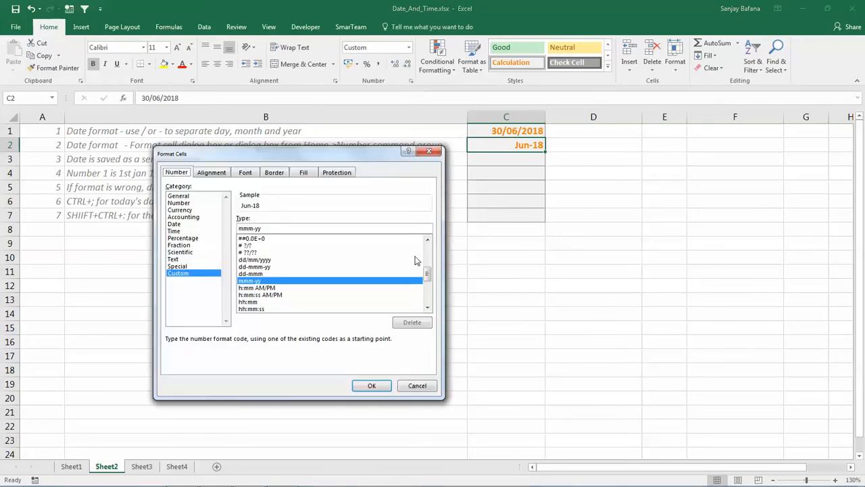
click(428, 308)
click(428, 309)
click(428, 309)
click(428, 309)
click(428, 308)
click(428, 308)
click(428, 308)
click(428, 308)
click(428, 308)
click(428, 308)
click(428, 309)
click(428, 308)
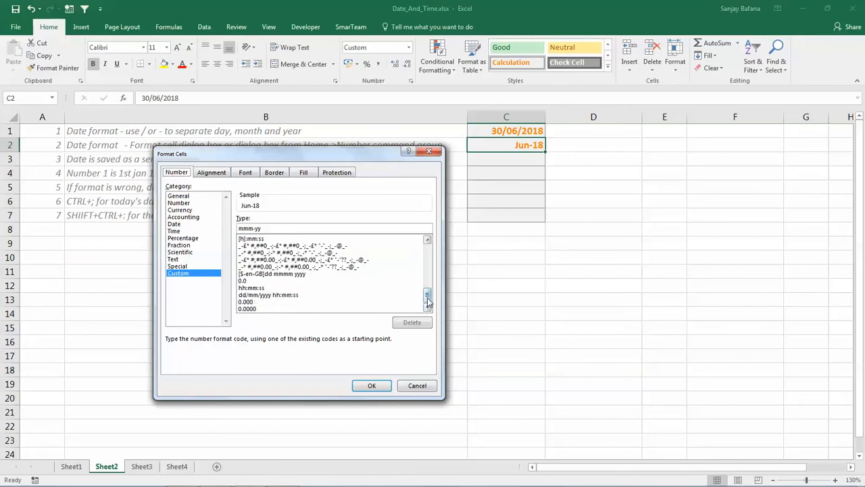
drag(428, 301, 428, 276)
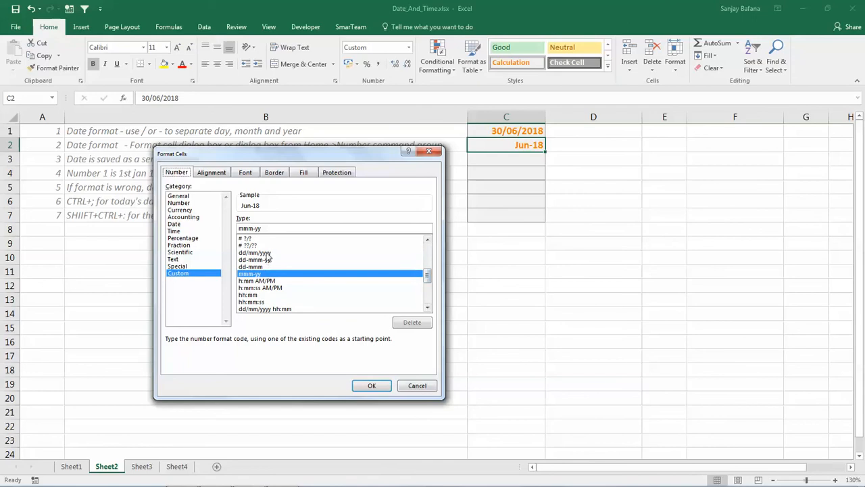
Step: Apply the custom number format mm/dd/yyyy to cell C2 so the month comes before the day
double_click(249, 228)
text(mm)
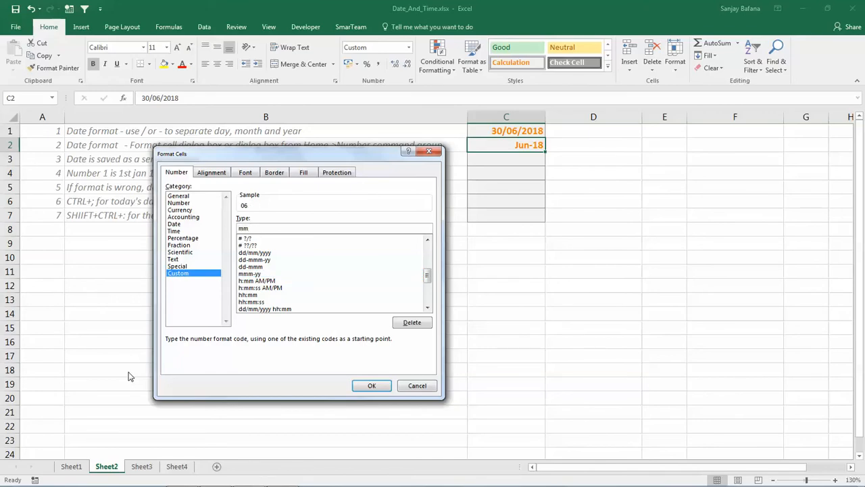
text(/dd/yyyy)
key(Return)
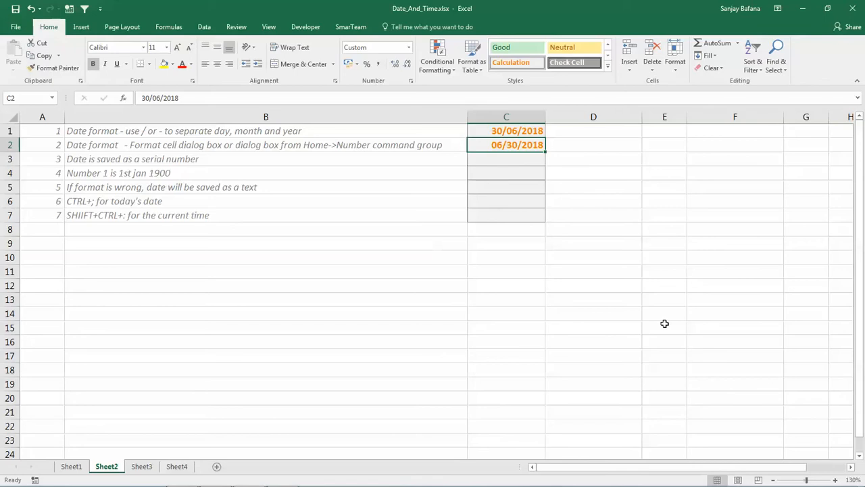
click(599, 201)
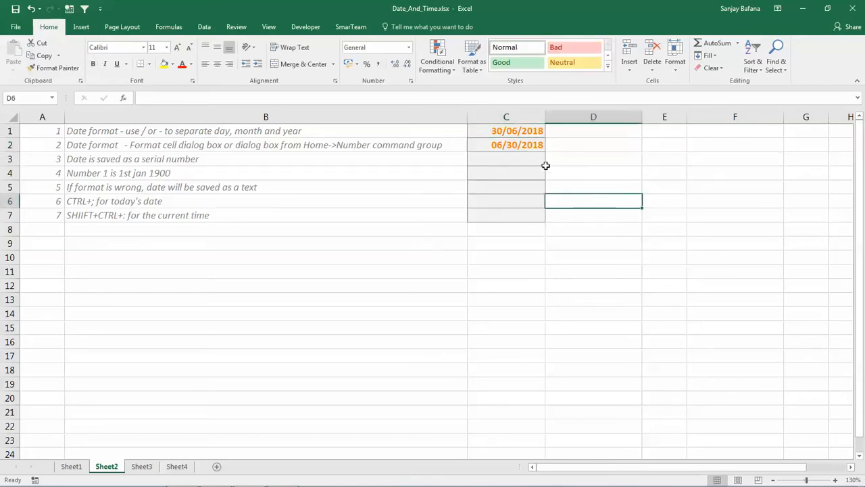
Step: Clear cell C2 and re-enter the date as 30/6/2018 in day/month/year order
click(519, 146)
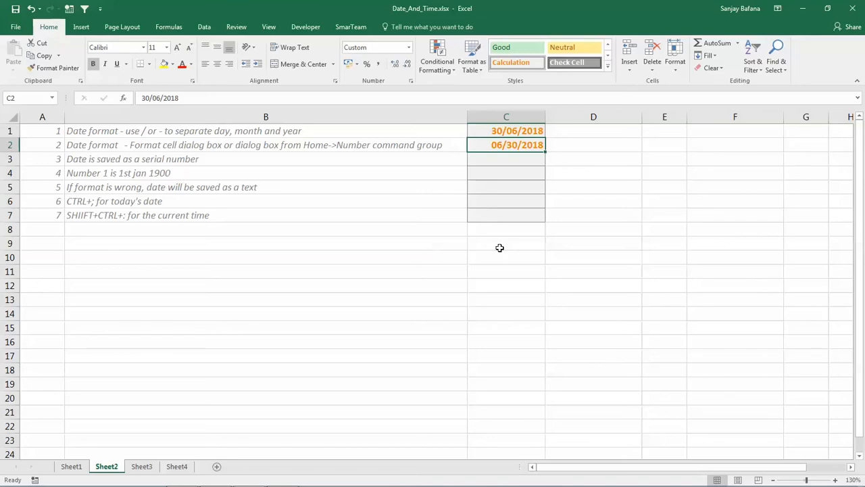
key(Delete)
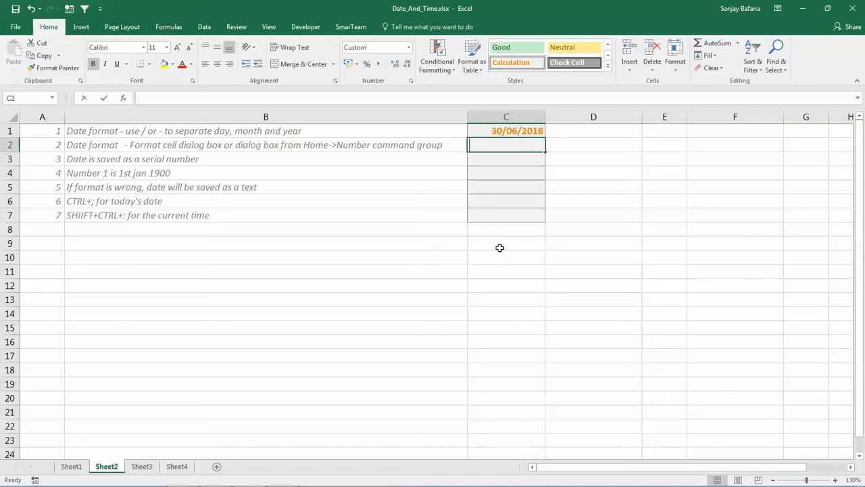
text(30/06/)
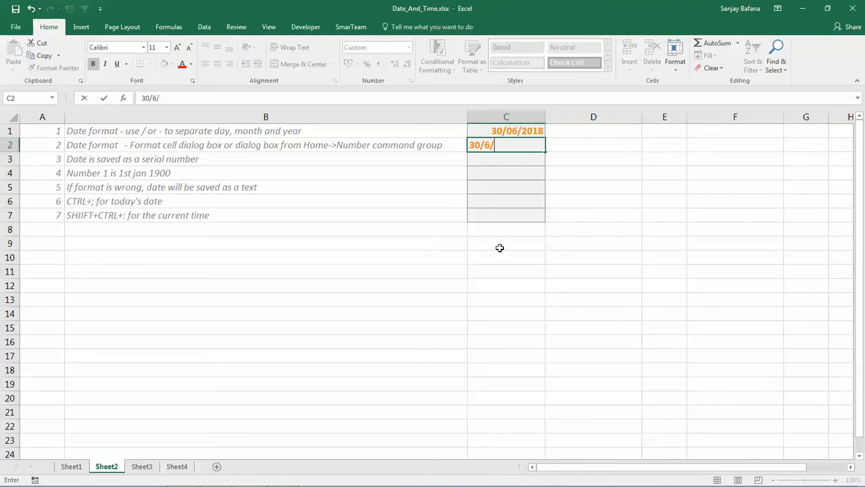
text(2018)
key(Return)
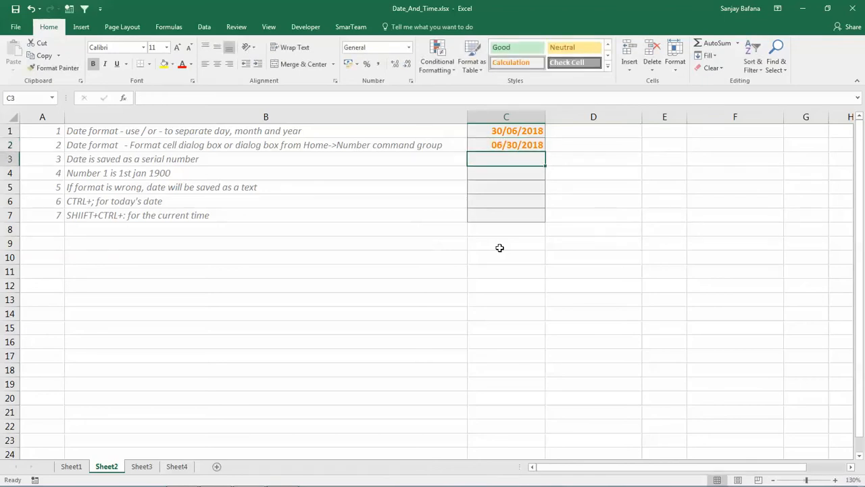
Step: Check which custom number format cell C2 uses in the Format Cells settings
key(Up)
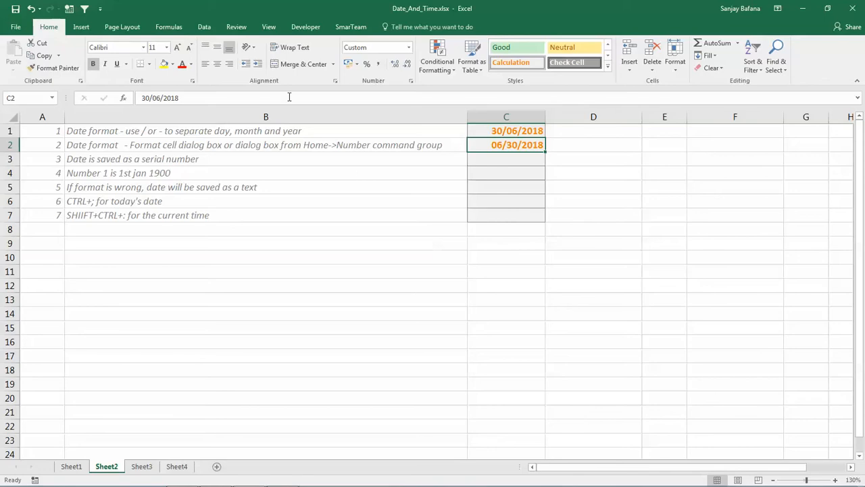
click(412, 81)
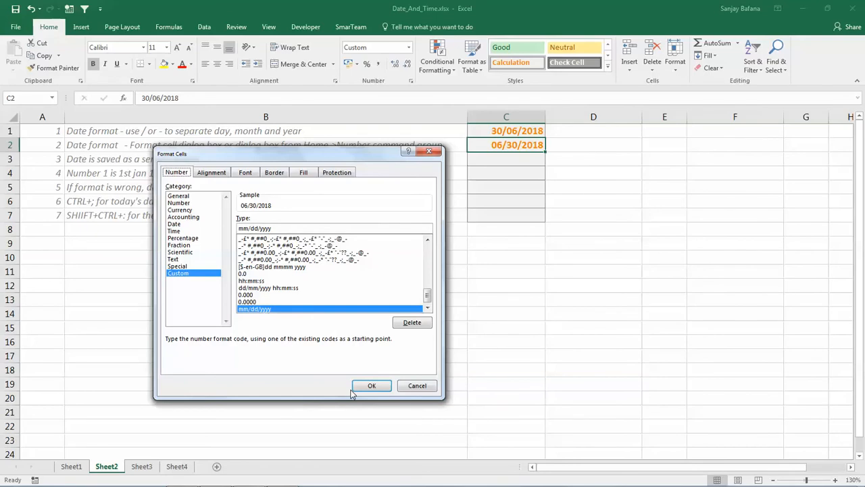
click(372, 385)
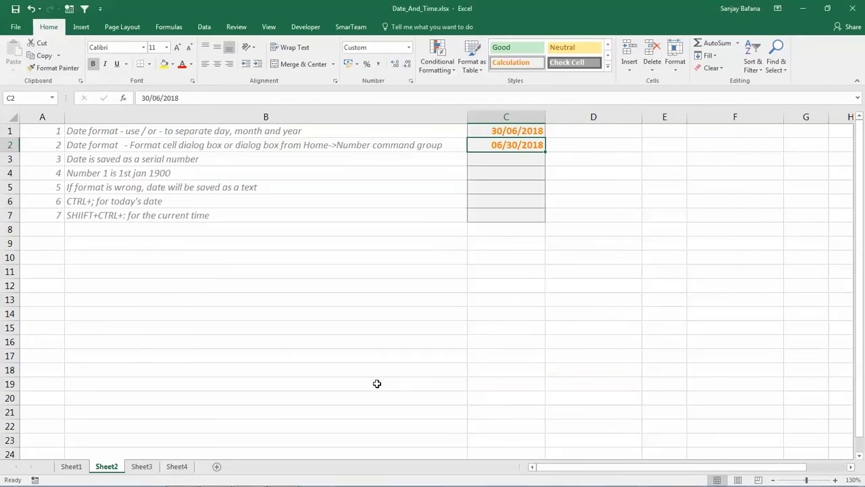
click(507, 161)
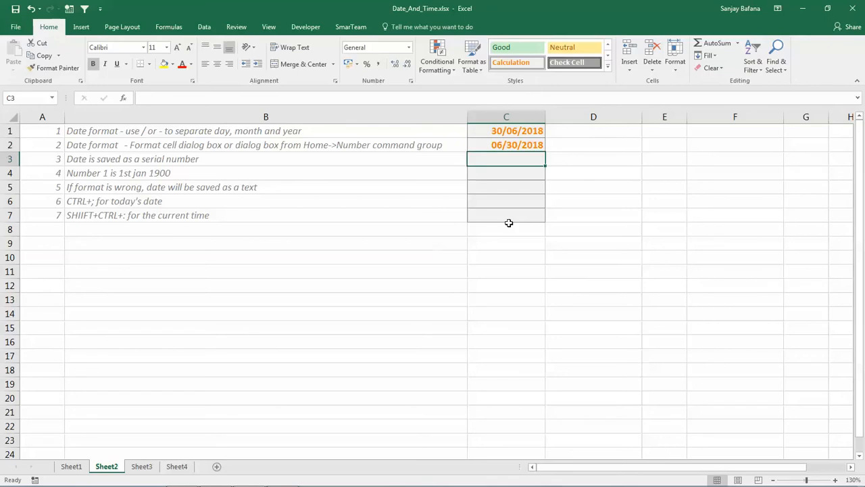
Step: Format the dates in cells C1:C2 as Number to show their serial numbers
drag(507, 131, 507, 142)
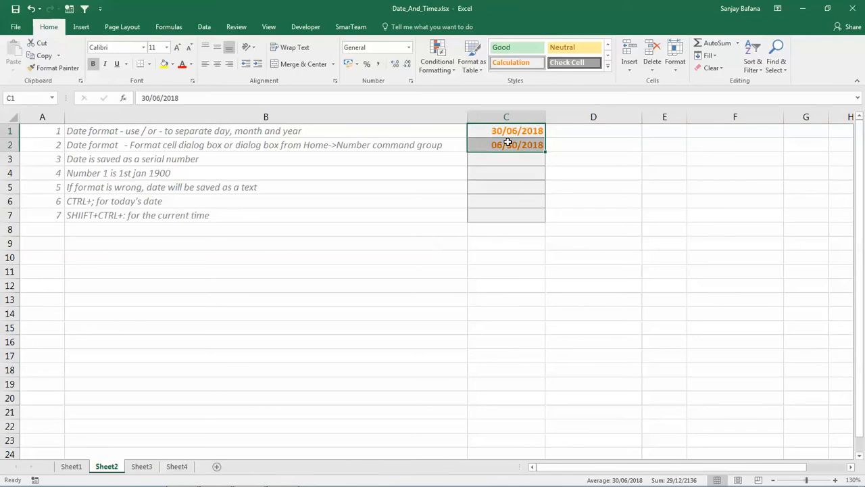
click(409, 48)
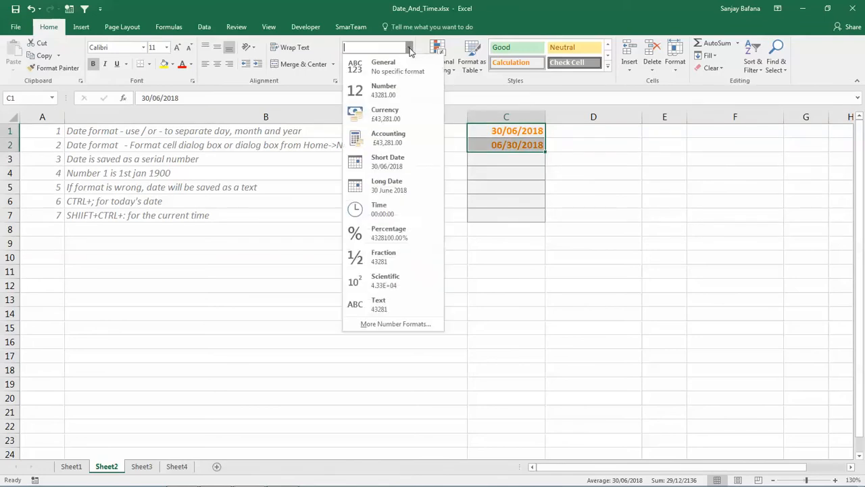
click(391, 96)
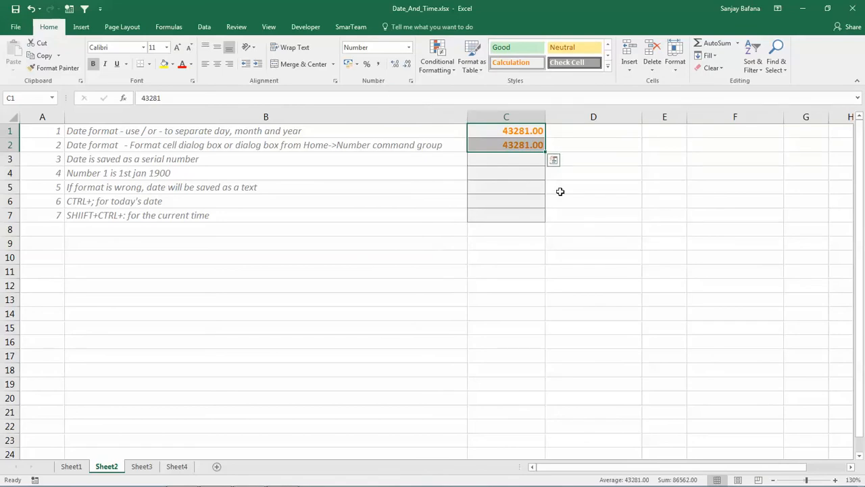
Step: Enter 1 in cell C4 and format the cell as Short Date
click(492, 173)
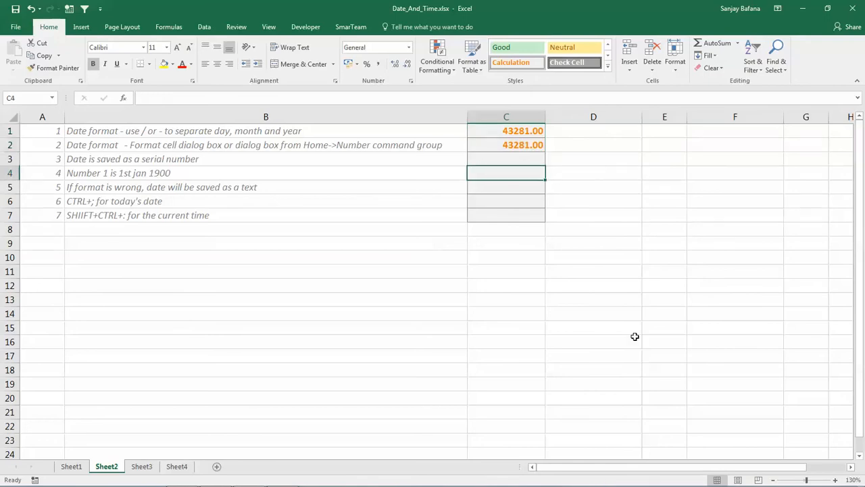
text(1)
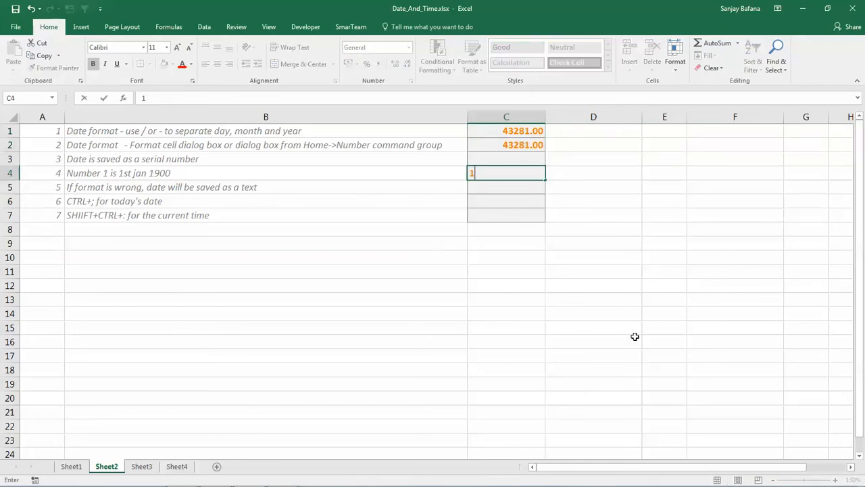
key(Return)
key(Up)
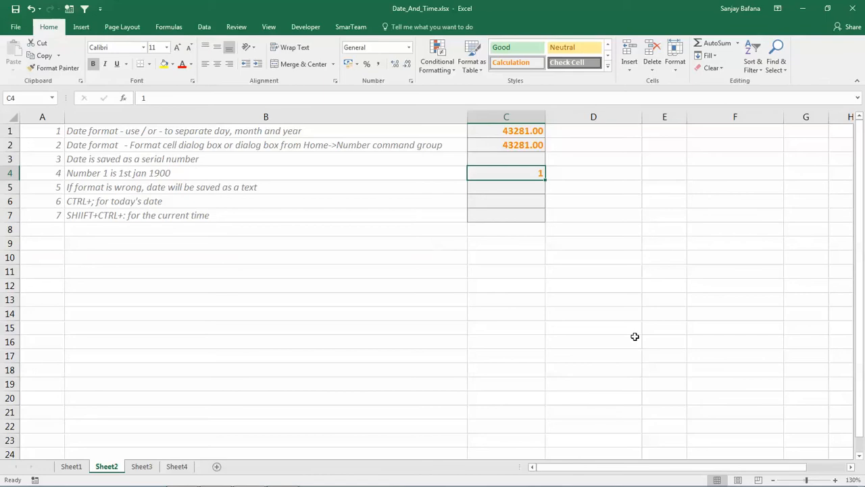
click(409, 48)
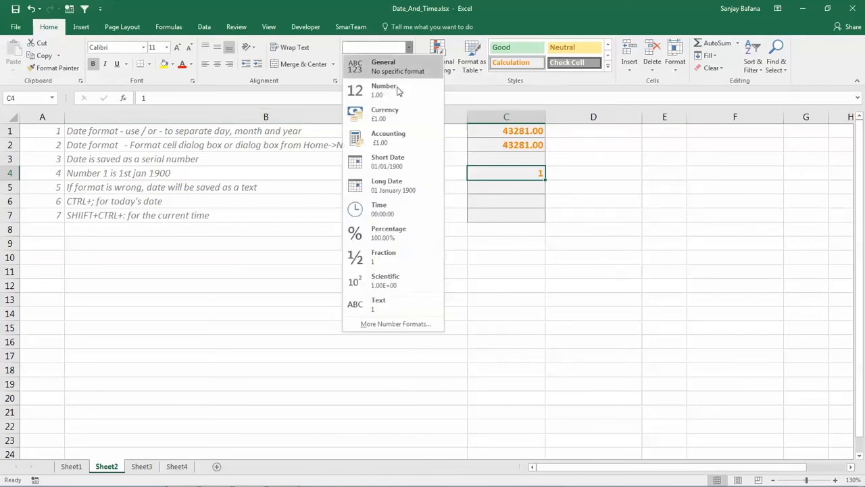
click(392, 159)
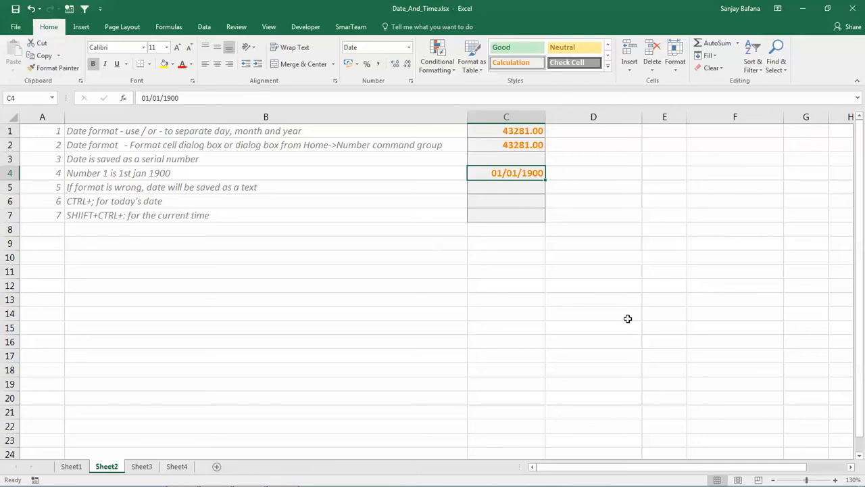
mouse_move(662, 485)
click(560, 174)
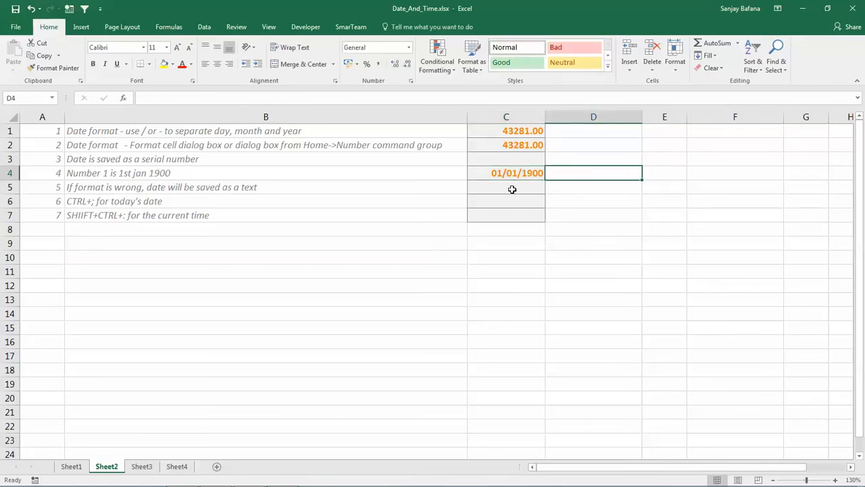
Step: Enter 2 in cell C3 and format the cell as Short Date
click(511, 161)
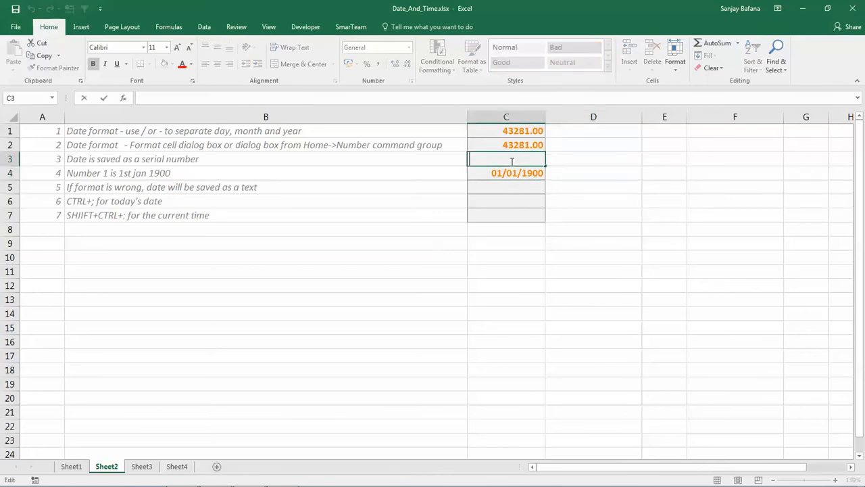
text(2)
key(Return)
click(511, 162)
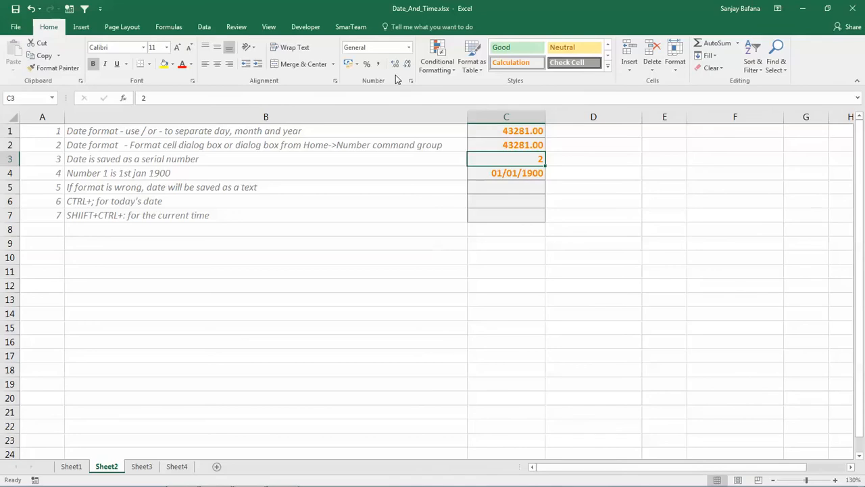
click(409, 49)
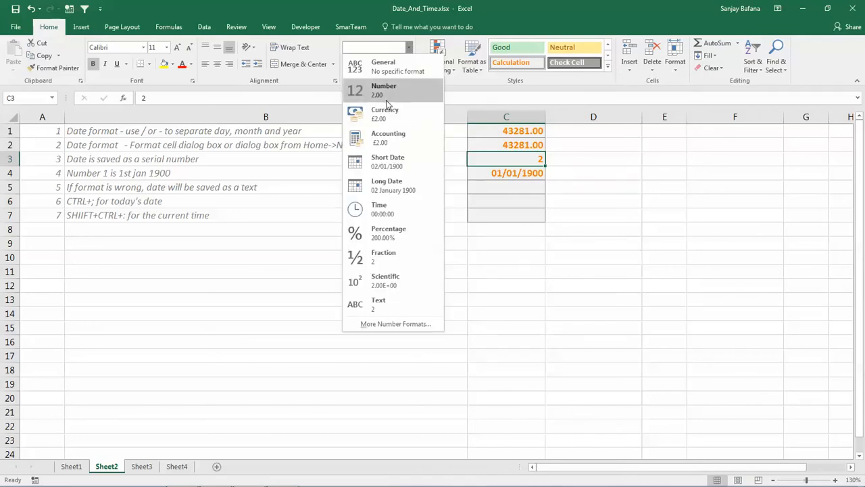
click(391, 162)
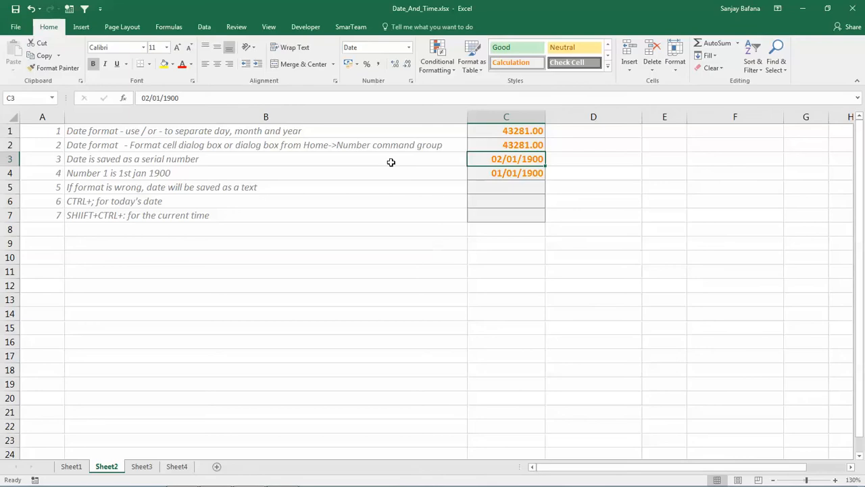
Step: Change the format of cell C3 from a date back to Number
click(408, 47)
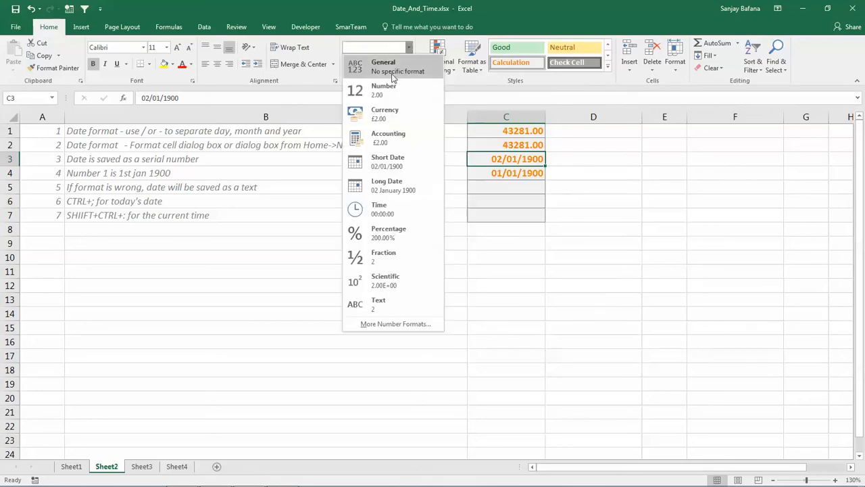
click(386, 86)
click(595, 289)
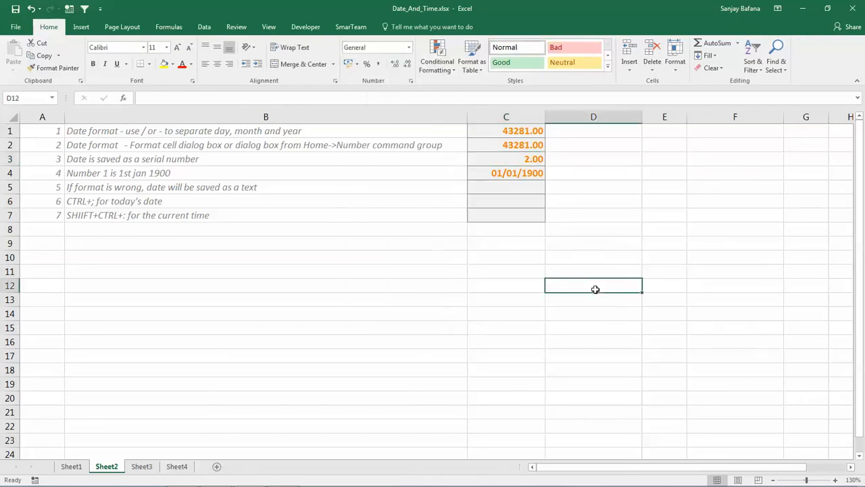
Step: Replace the value in cell C3 with 30 and format the cell as Short Date
click(538, 158)
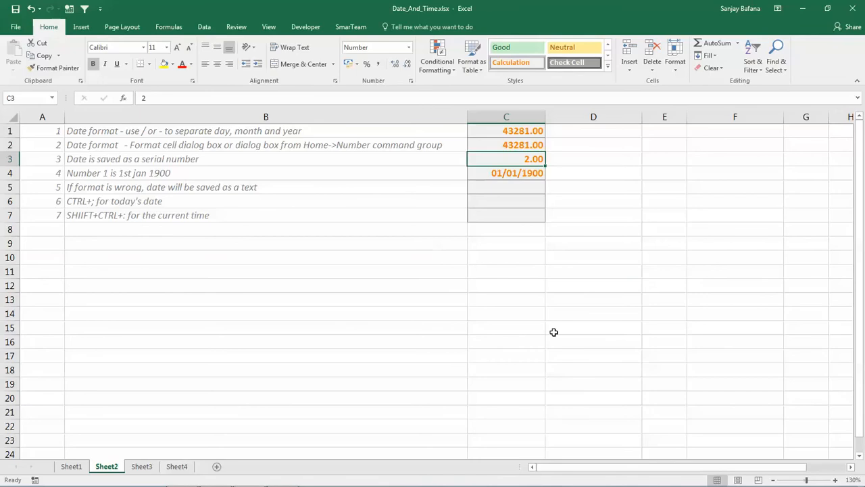
text(30)
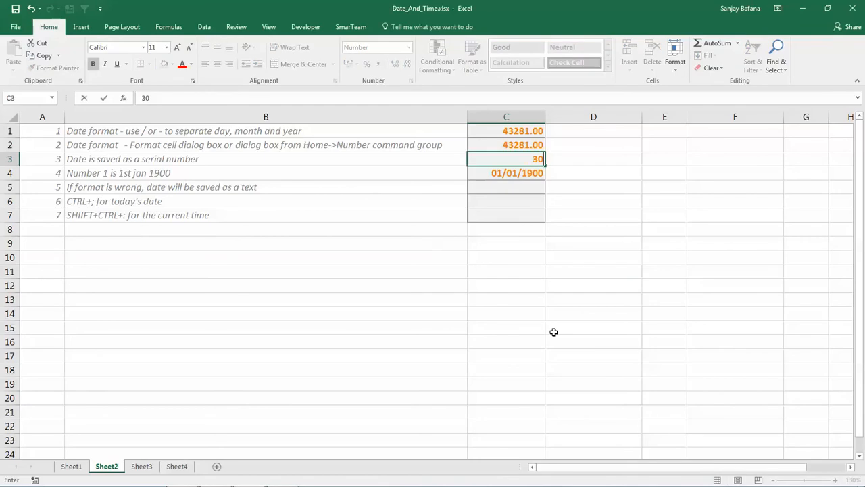
key(Return)
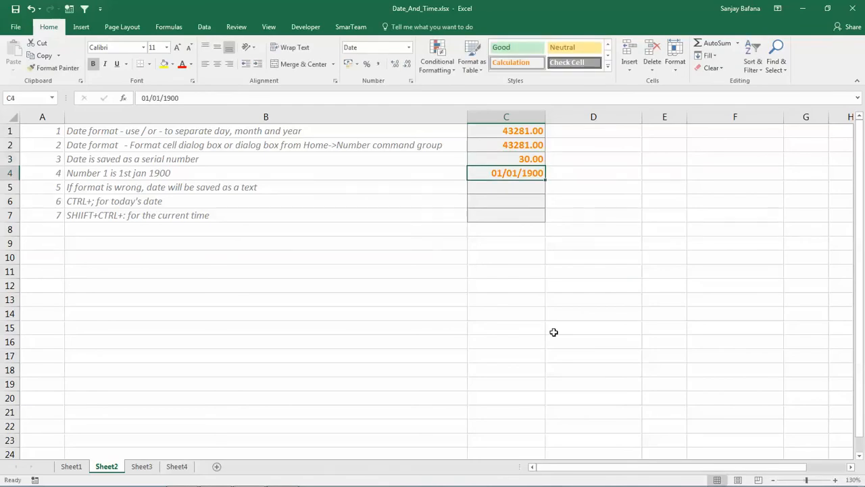
key(Up)
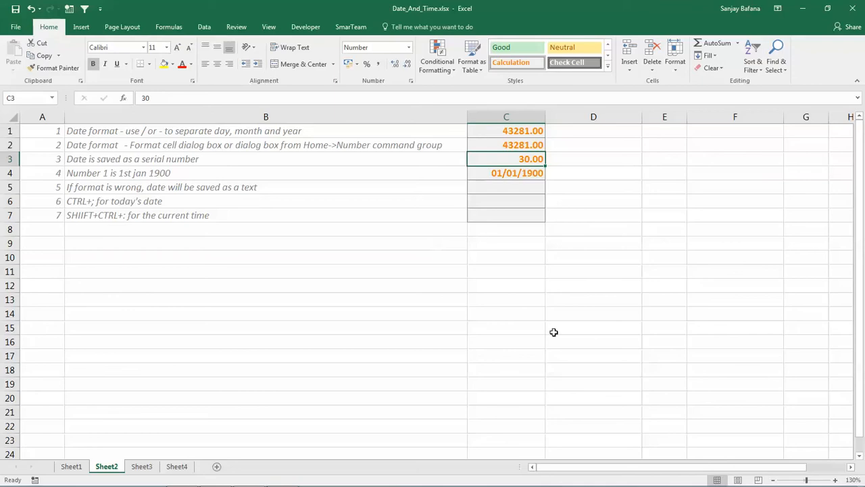
click(409, 50)
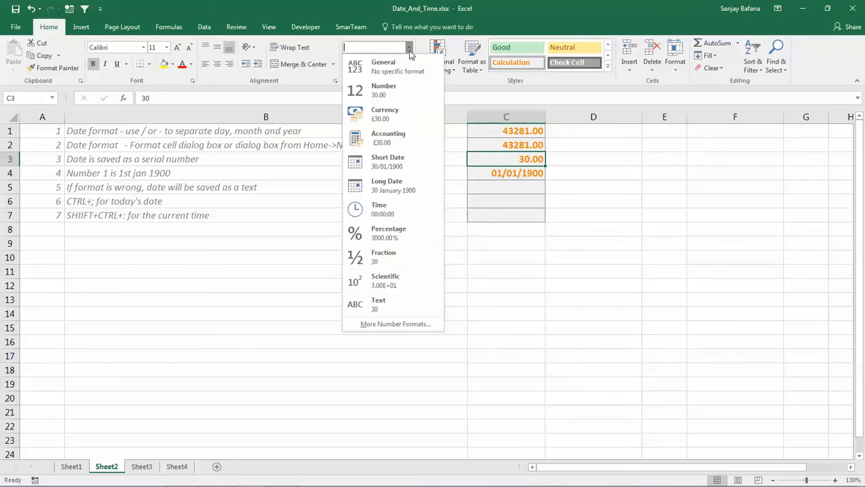
click(396, 169)
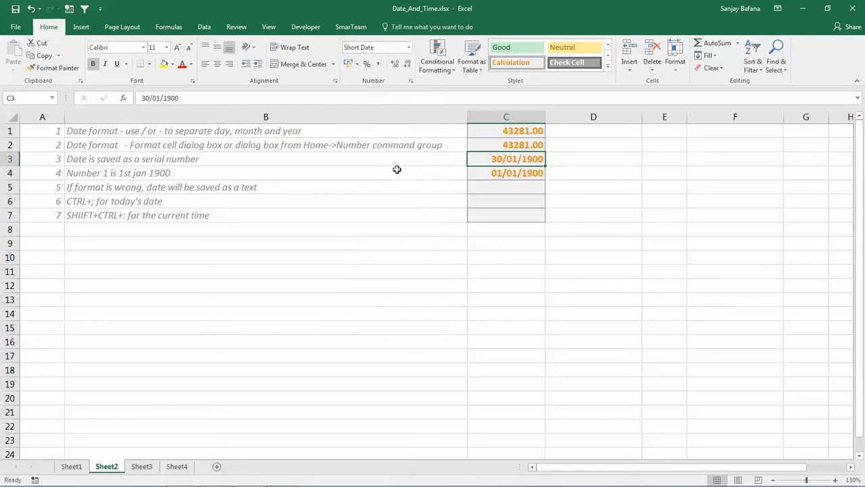
Step: Enter the invalid date 123/234/21 in cell C5 of Sheet2
click(596, 225)
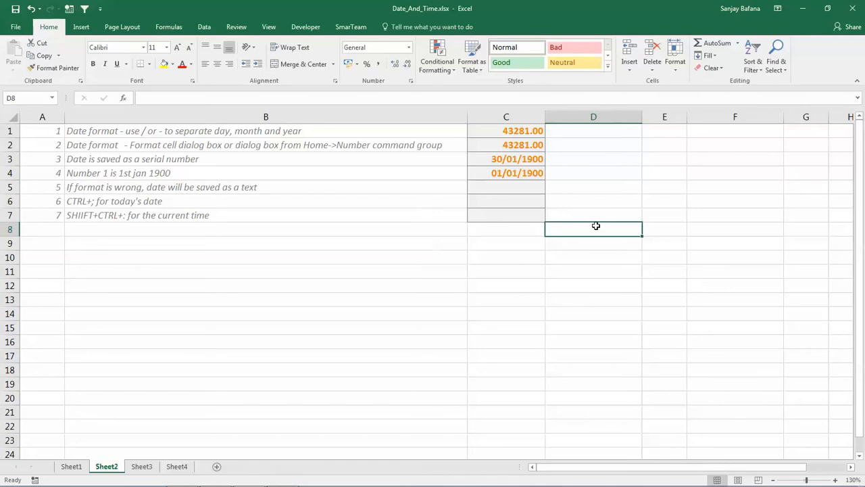
click(489, 186)
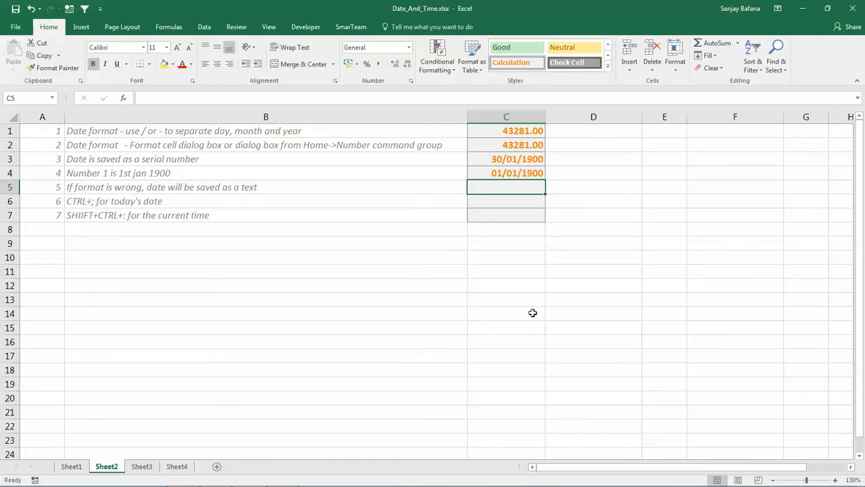
text(123/)
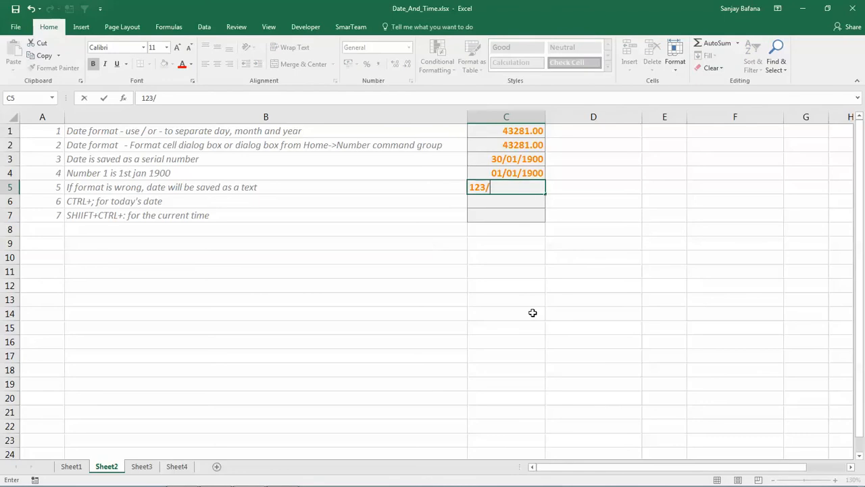
text(234/21)
key(Return)
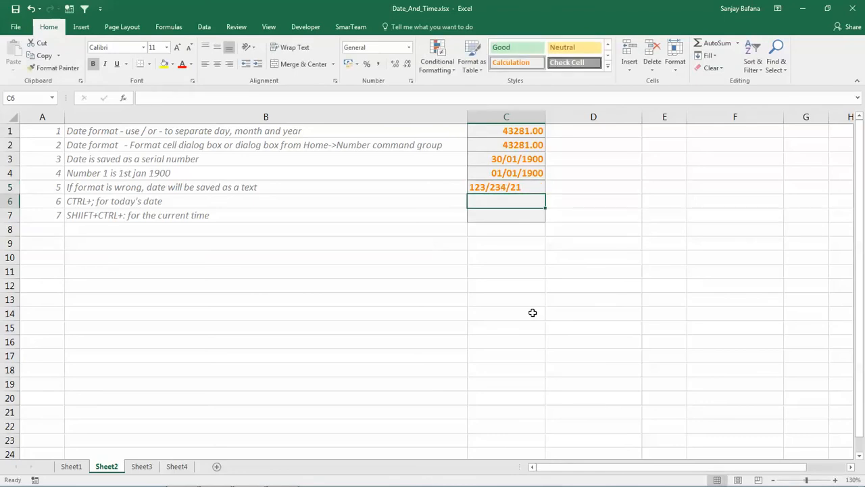
key(Up)
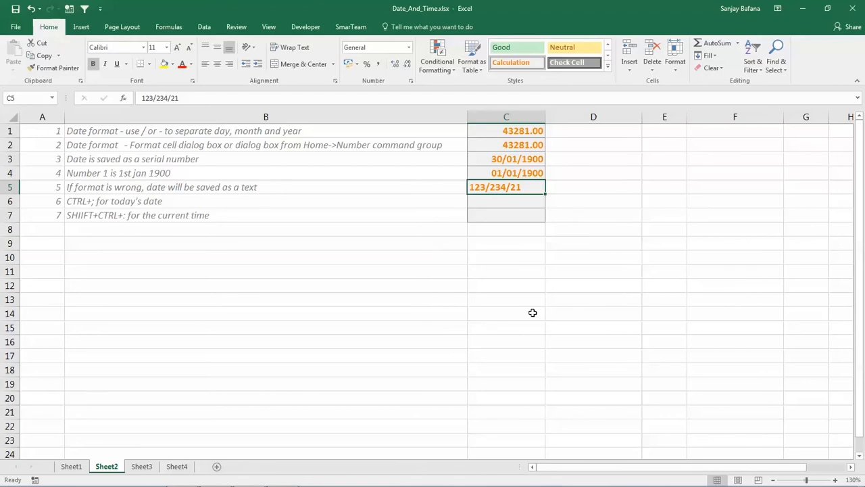
click(560, 301)
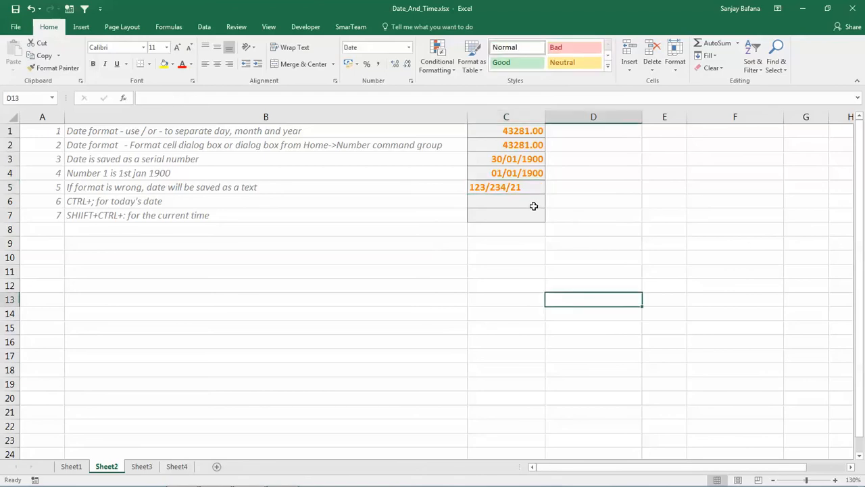
Step: Compare the alignment of the dates in C3:C4 with the entry in C5, and check how C5 previews in the available number formats
drag(521, 160, 521, 170)
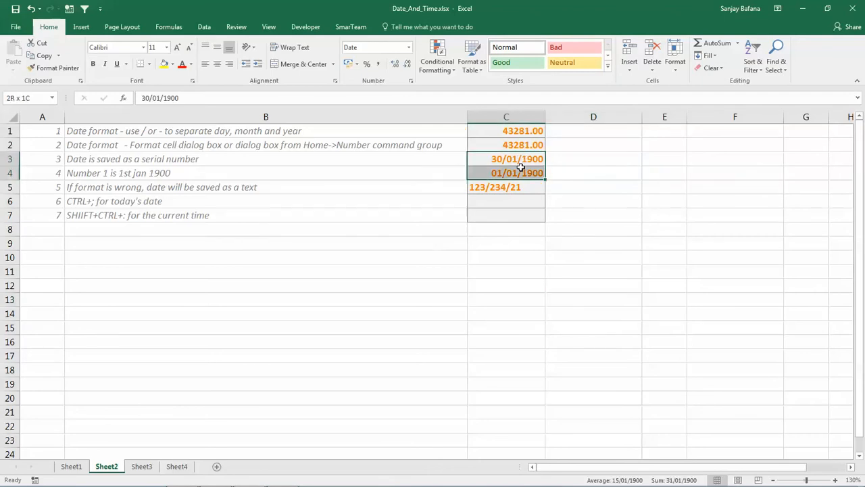
drag(519, 134, 518, 169)
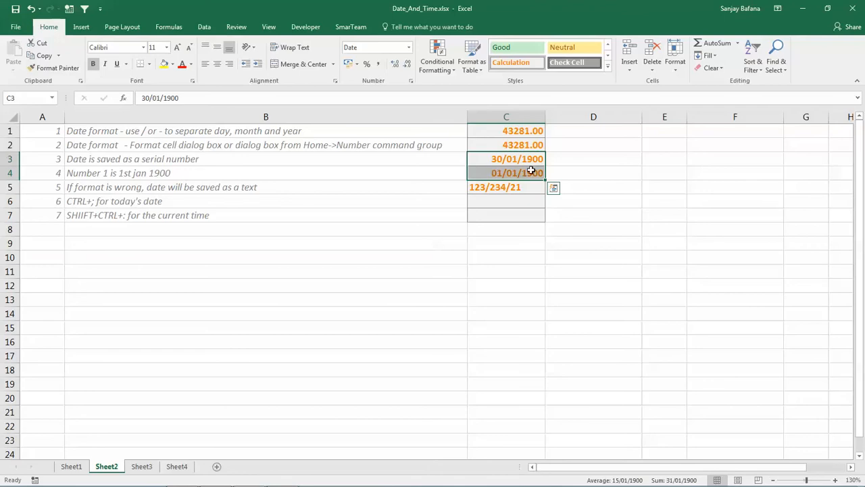
click(509, 198)
click(507, 187)
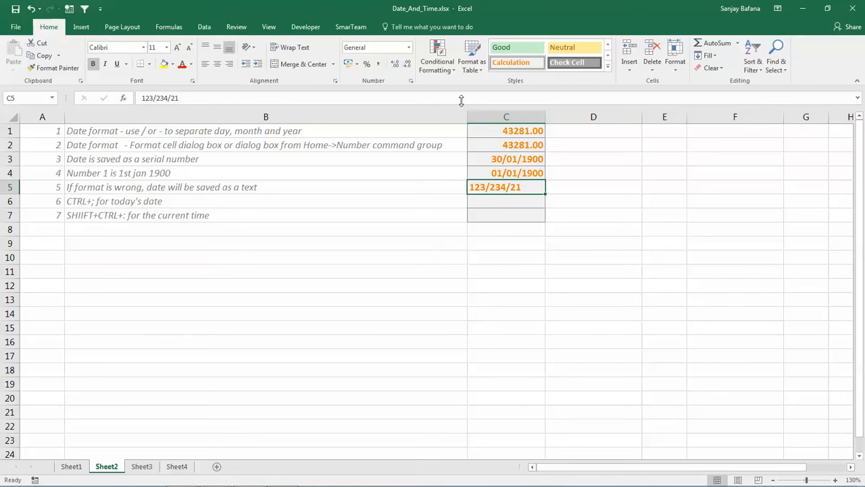
click(410, 48)
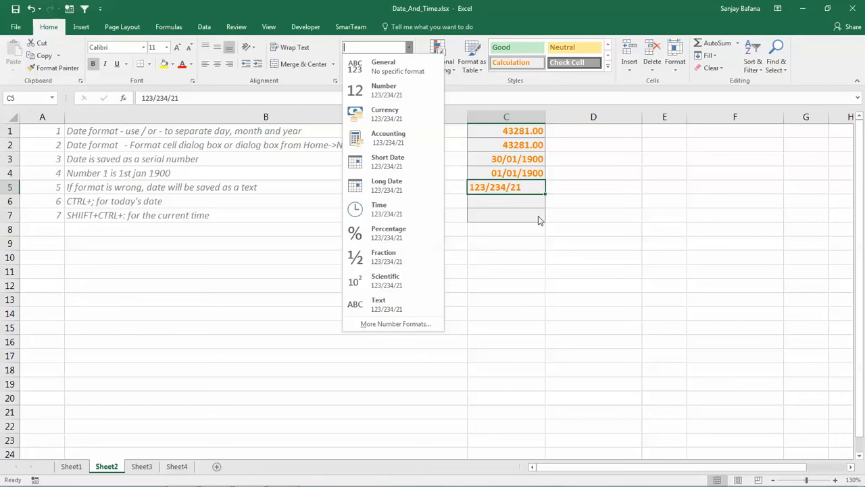
click(531, 188)
click(531, 197)
click(530, 184)
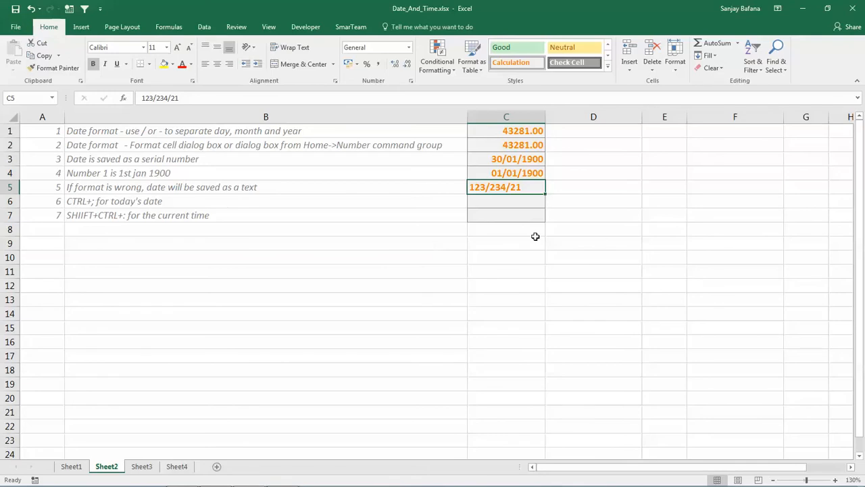
Step: Insert today's date, 30/06/2018, as a fixed value in cell C6
key(Down)
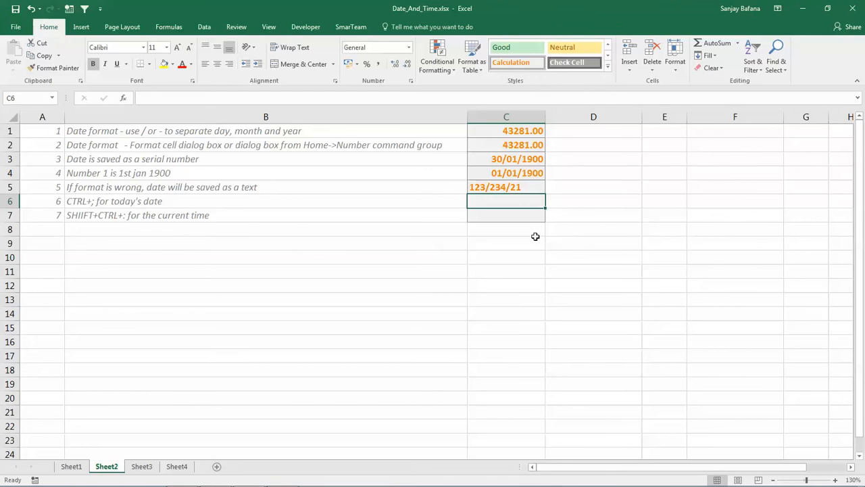
key(ctrl+semicolon)
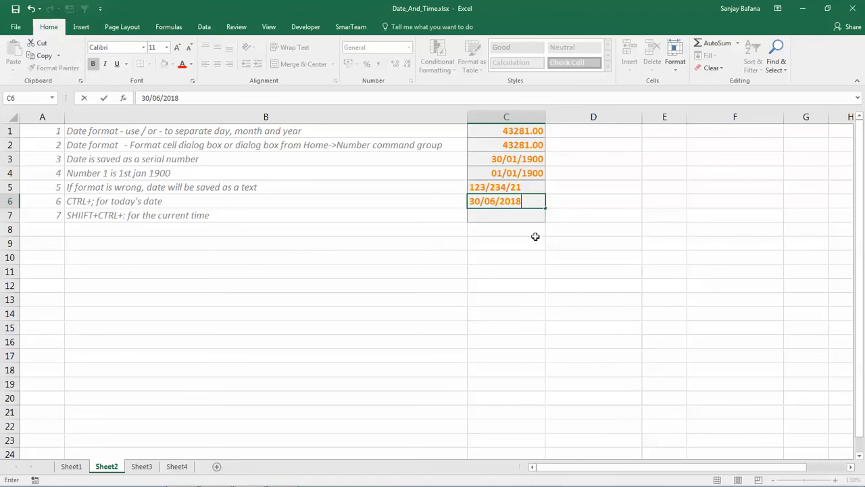
key(Return)
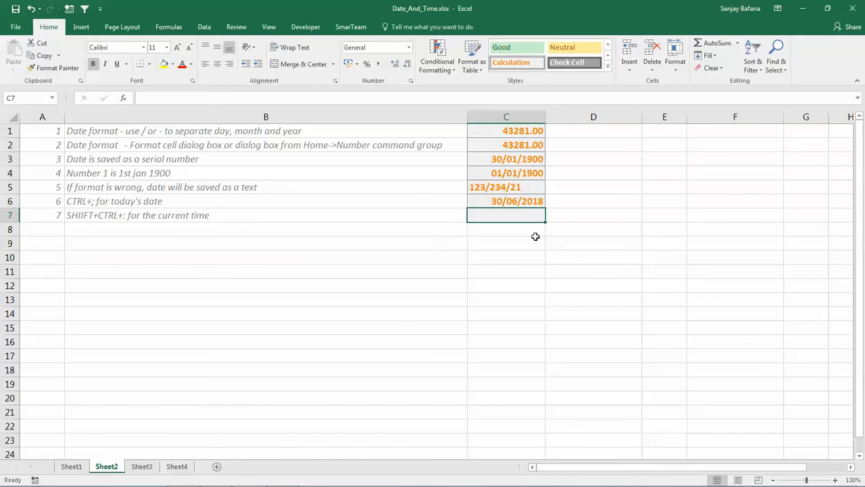
Step: Insert the current time, 22:33, as a fixed value in cell C7 and check it against the system clock
key(ctrl+shift+semicolon)
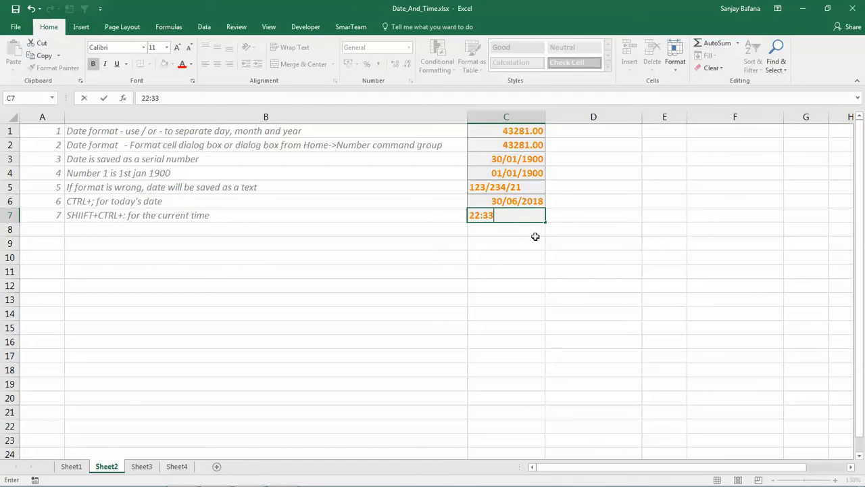
key(Return)
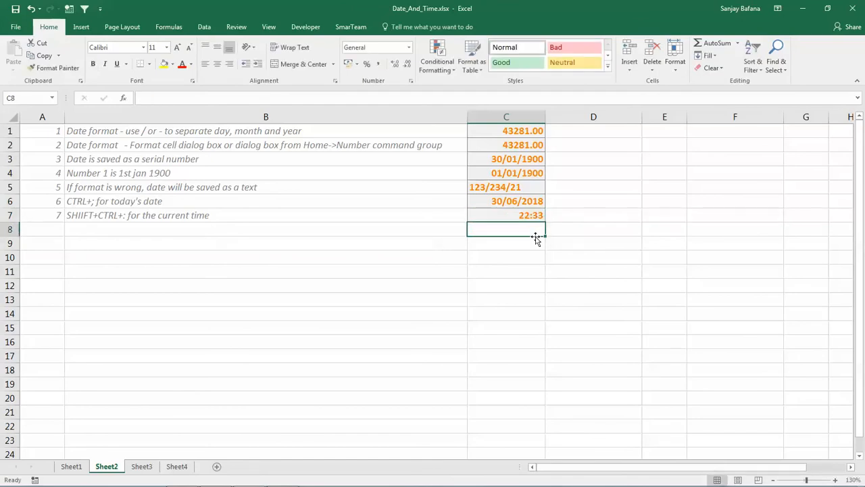
key(Up)
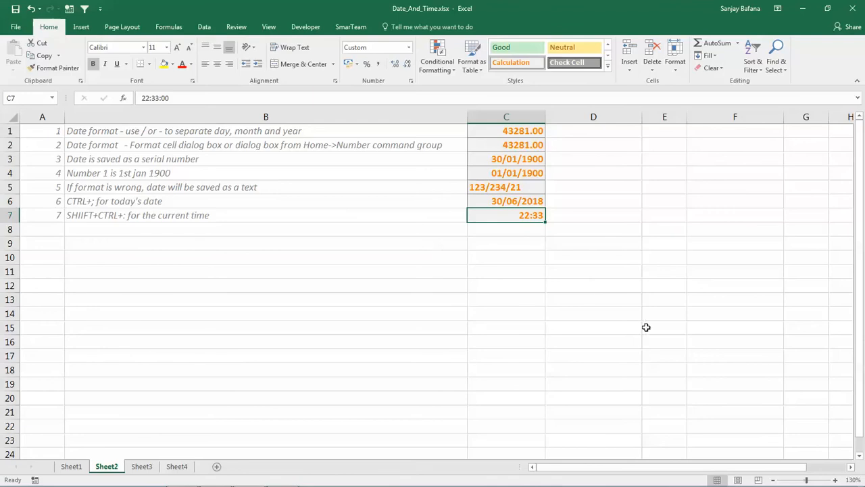
click(537, 292)
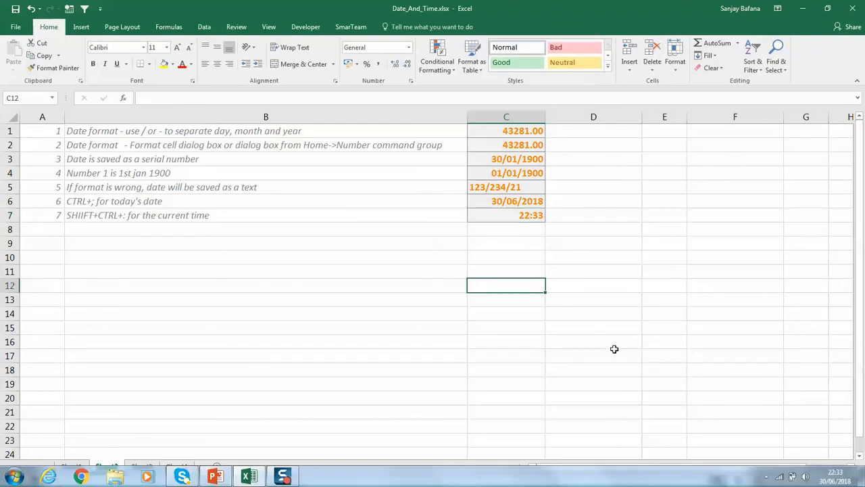
click(529, 218)
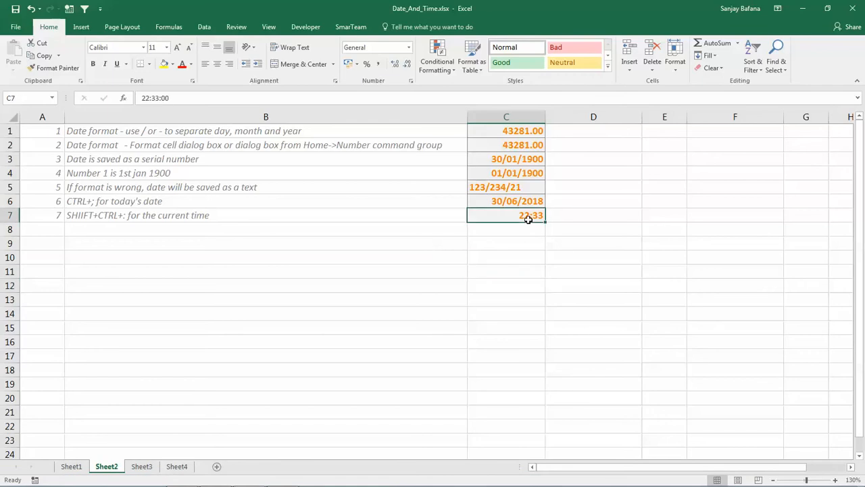
click(526, 238)
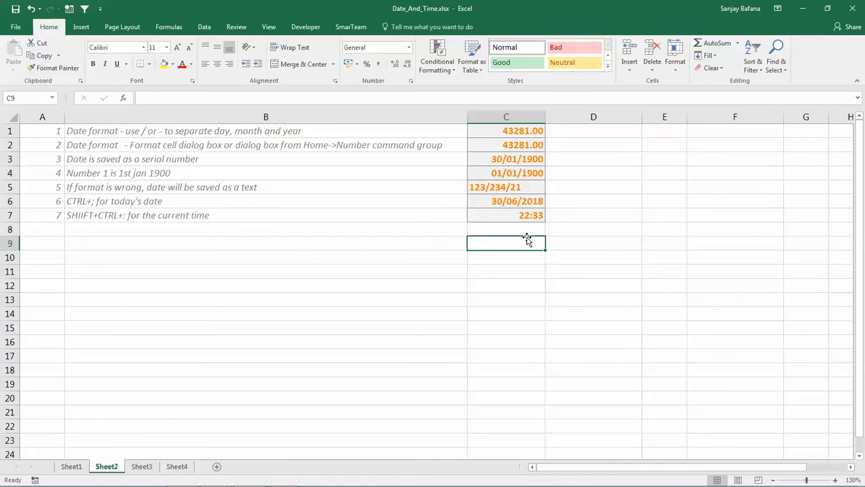
Step: Switch to Sheet3 and show the Date & Time Functions table from its first row at 145% zoom
click(142, 467)
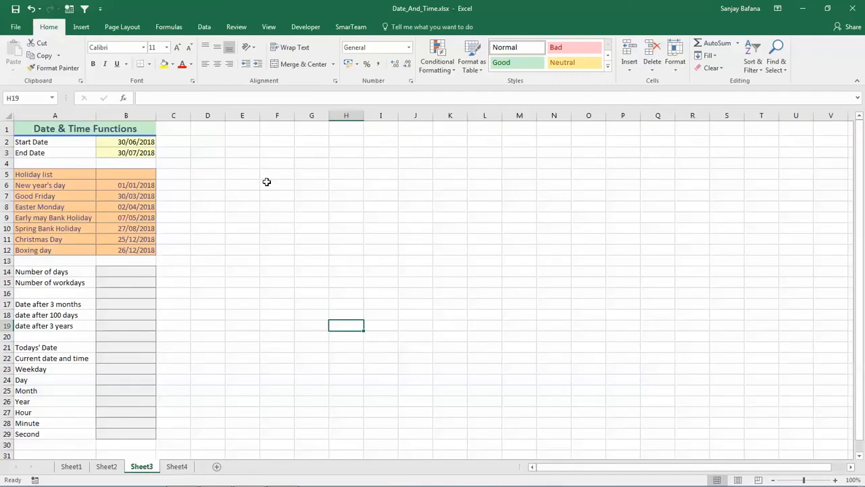
scroll(238, 196, down, 1)
scroll(238, 195, down, 1)
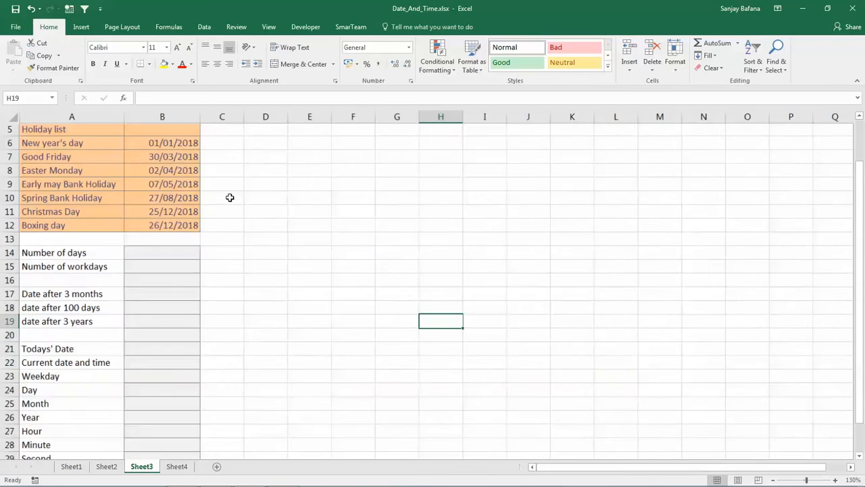
ctrl+scroll(637, 244, up, 3)
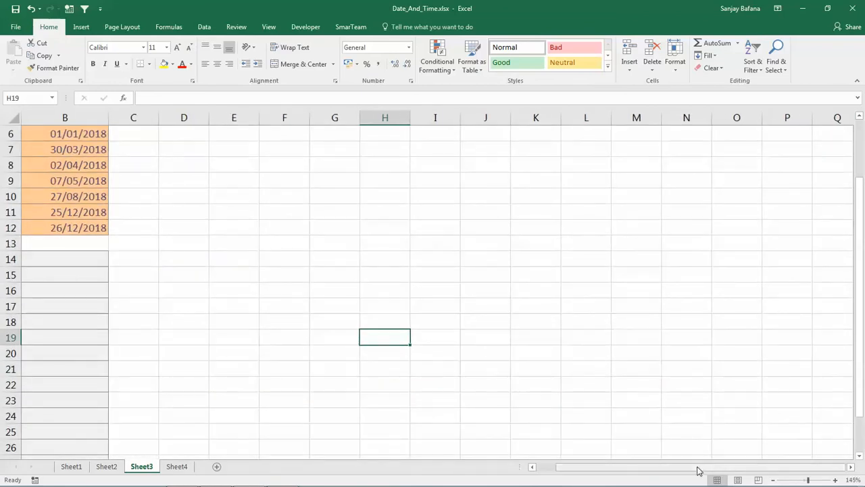
drag(699, 467, 606, 471)
drag(860, 354, 864, 250)
click(350, 292)
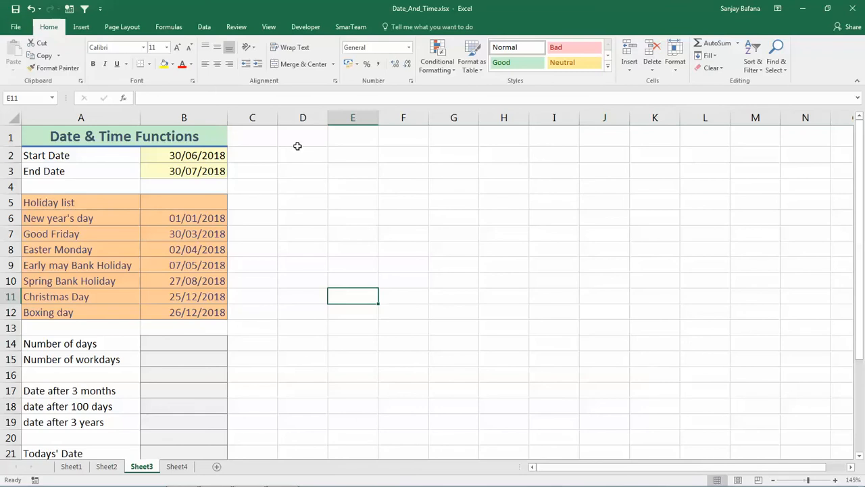
Step: Review the available Date & Time functions in the function library and the holiday dates in B6:B12
click(171, 31)
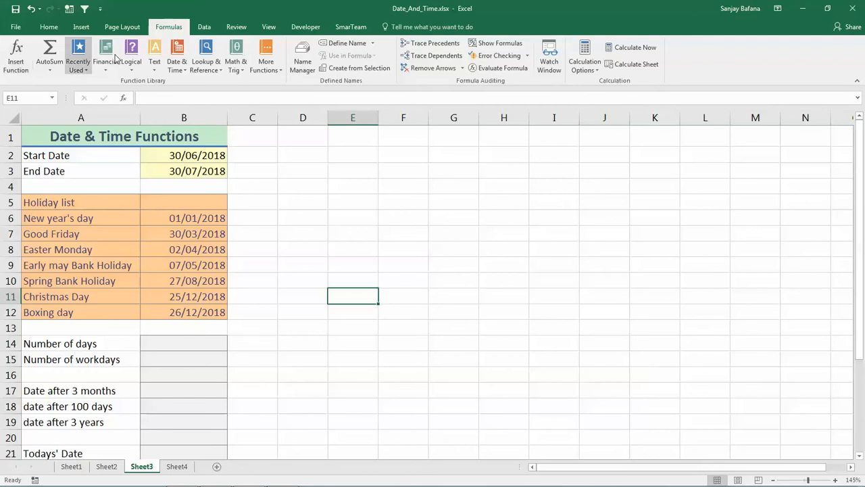
click(185, 73)
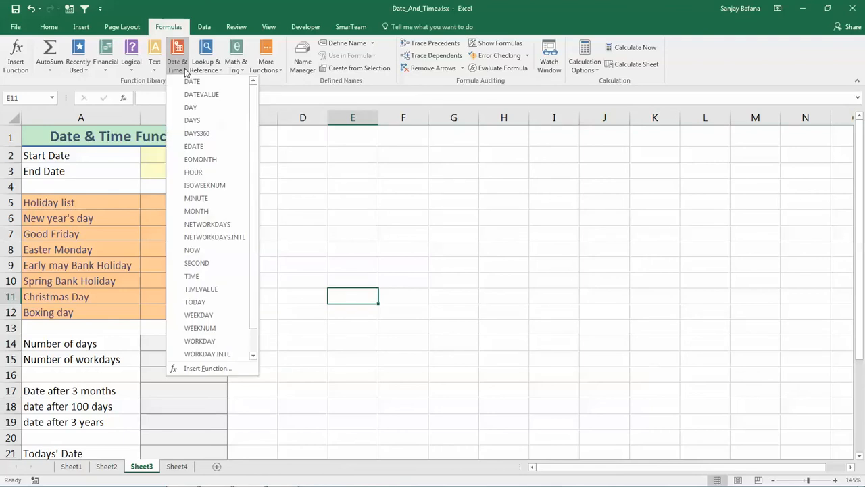
scroll(257, 215, down, 1)
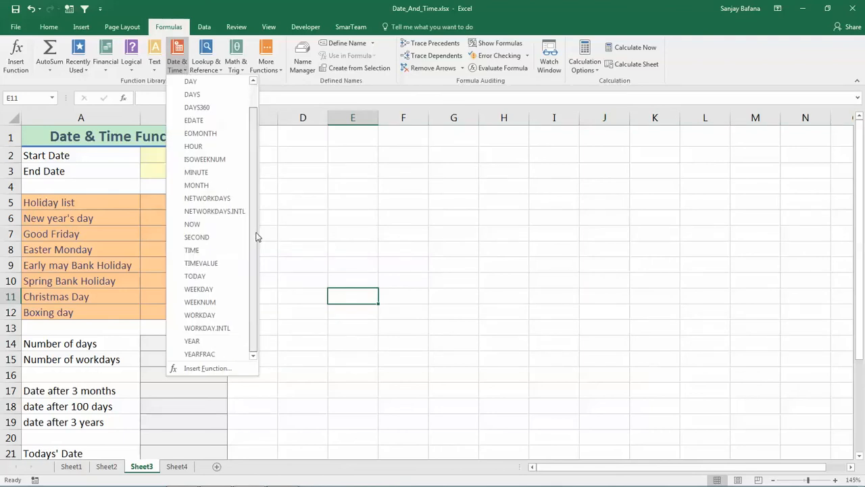
scroll(246, 142, up, 1)
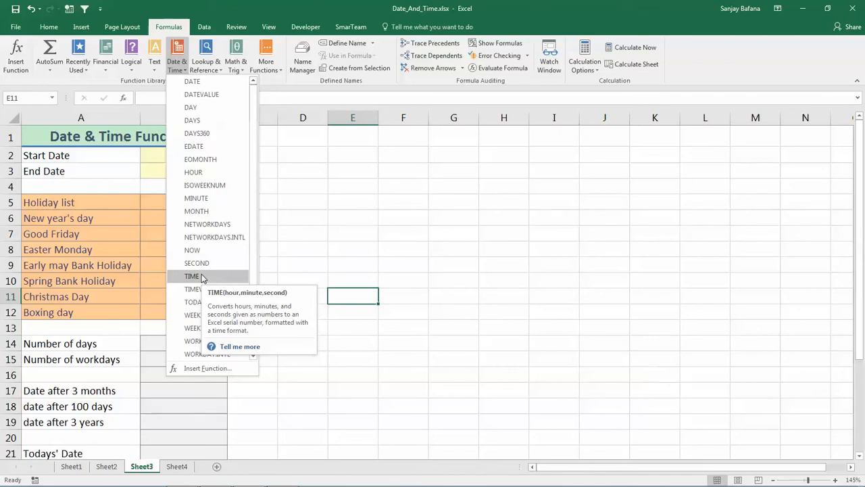
click(269, 312)
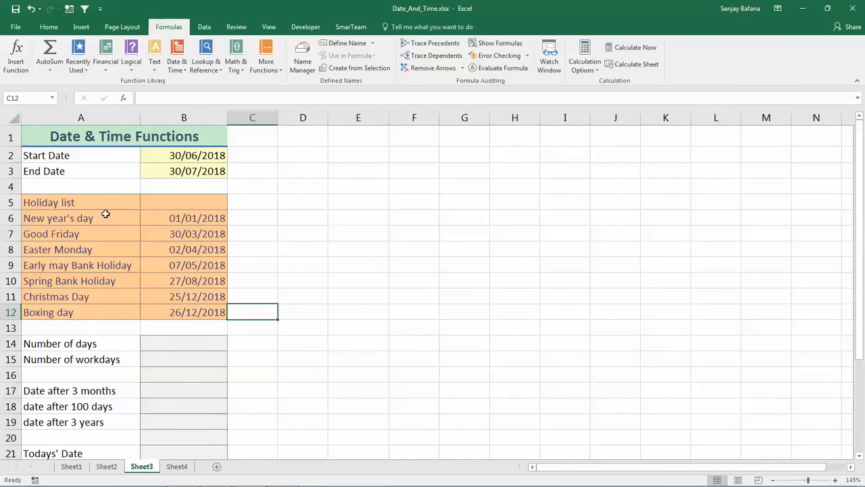
drag(181, 221, 186, 313)
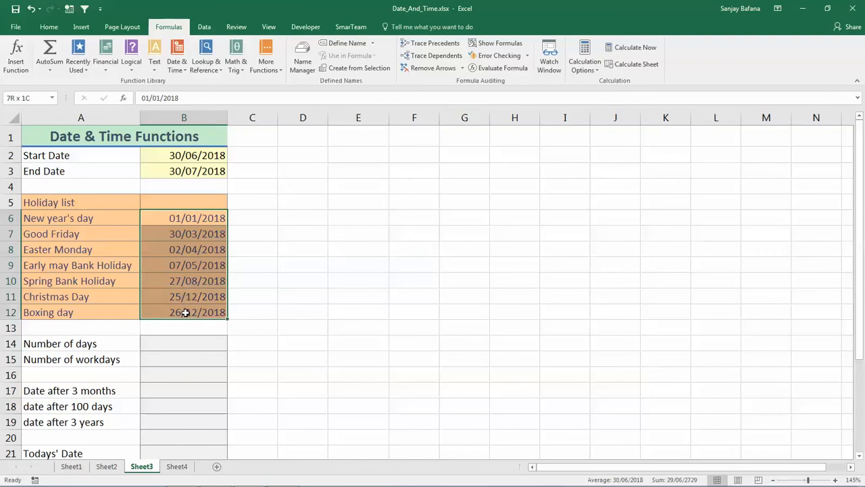
click(327, 286)
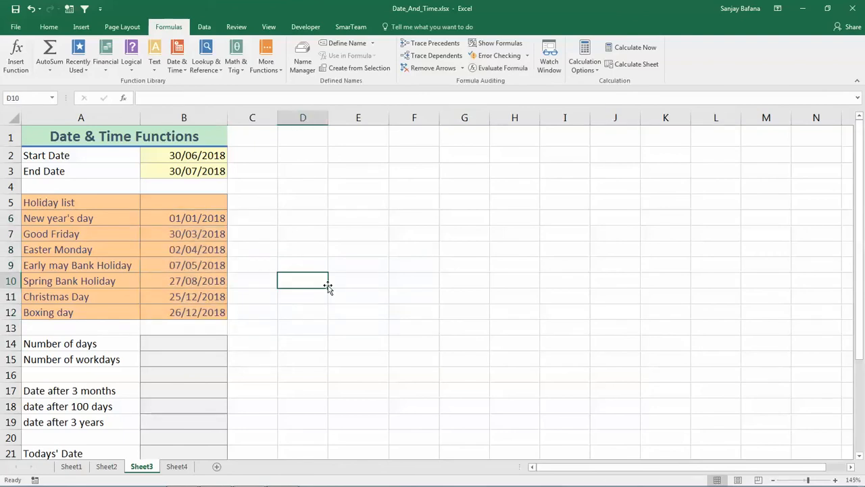
click(263, 199)
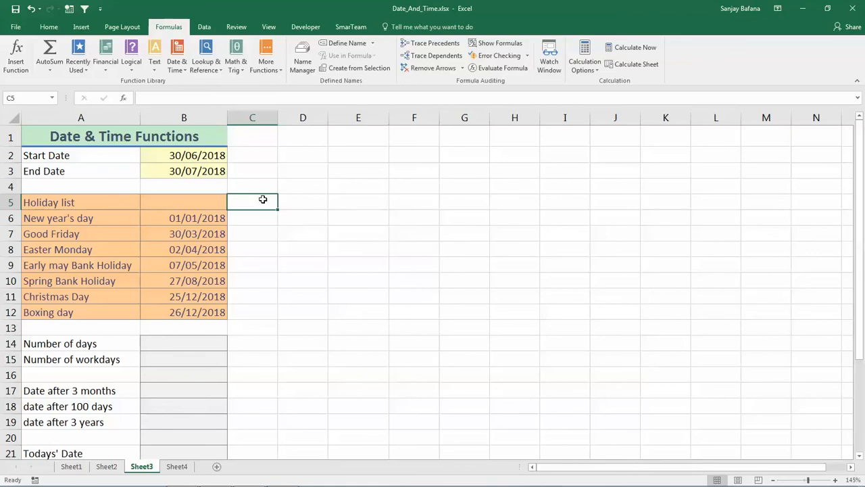
Step: Replace the Start Date in cell B2 with 1/8/2018
click(196, 157)
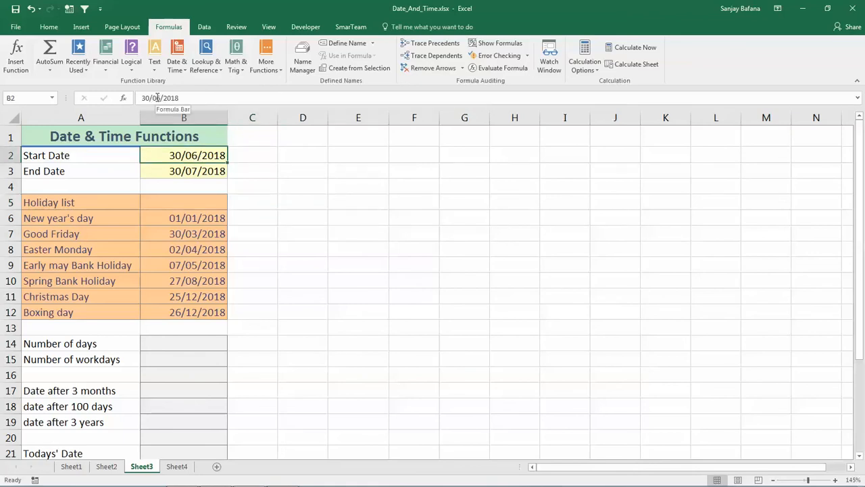
drag(184, 99, 104, 102)
text(1/)
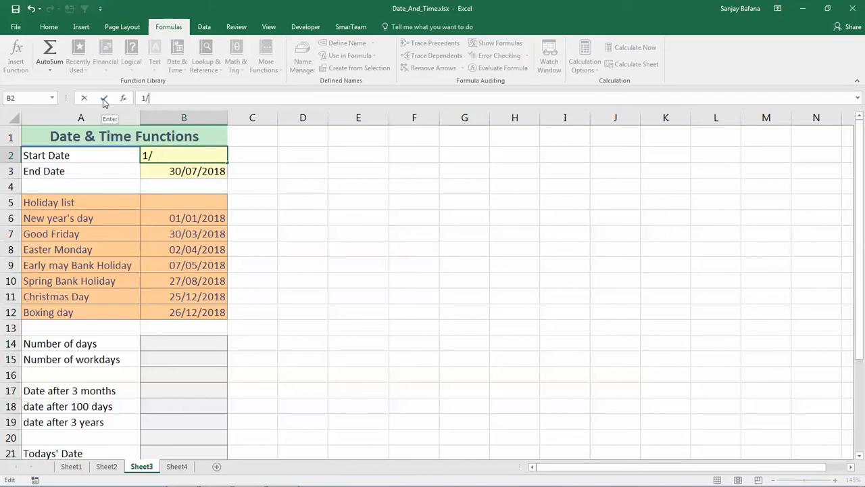
text(8/2018)
key(Return)
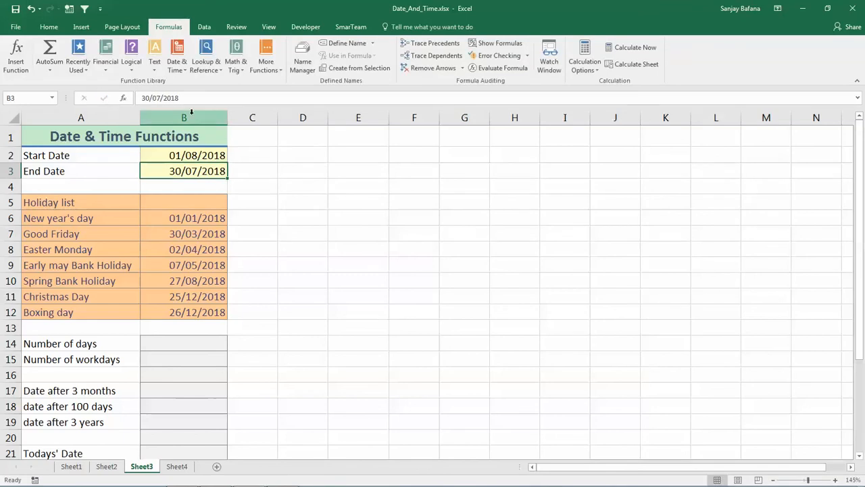
Step: Change the End Date in cell B3 to 30/07/2019
click(149, 98)
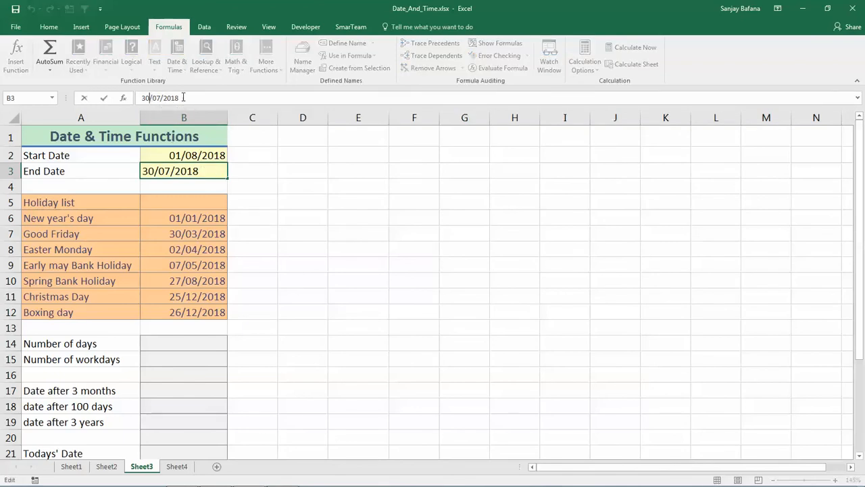
key(BackSpace)
text(9)
key(Return)
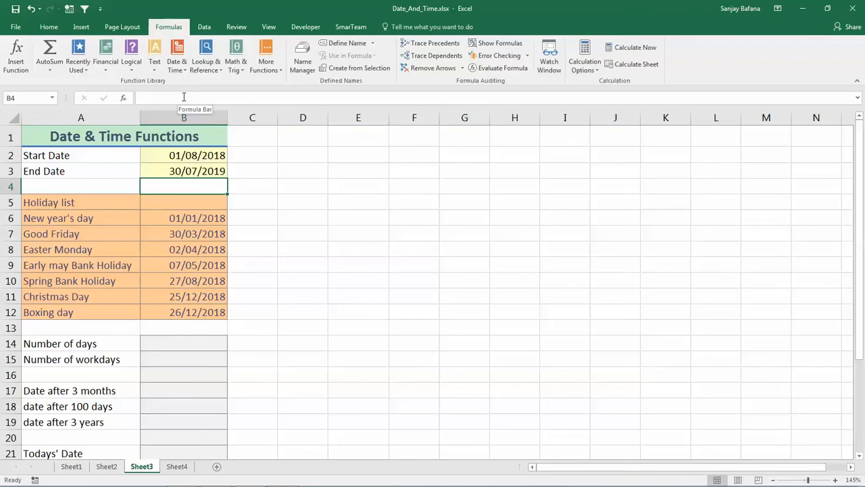
Step: Calculate the number of days in cell B14 by subtracting the start date from the end date with =B3-B2
click(190, 346)
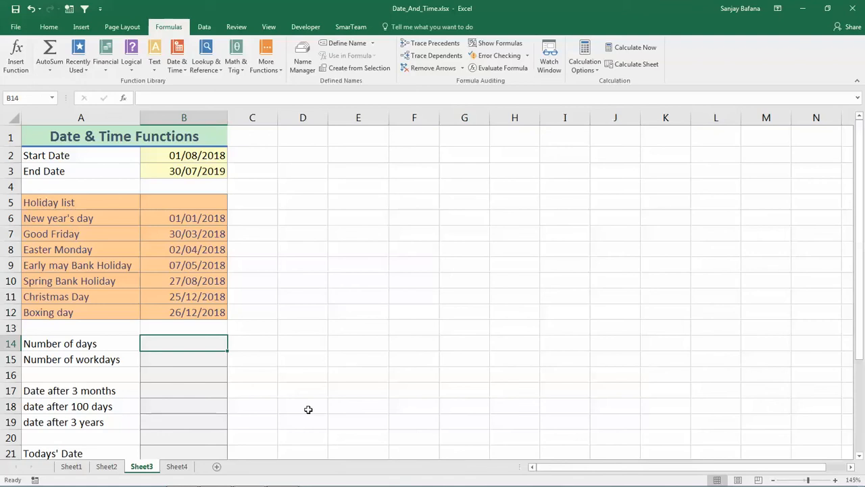
text(=)
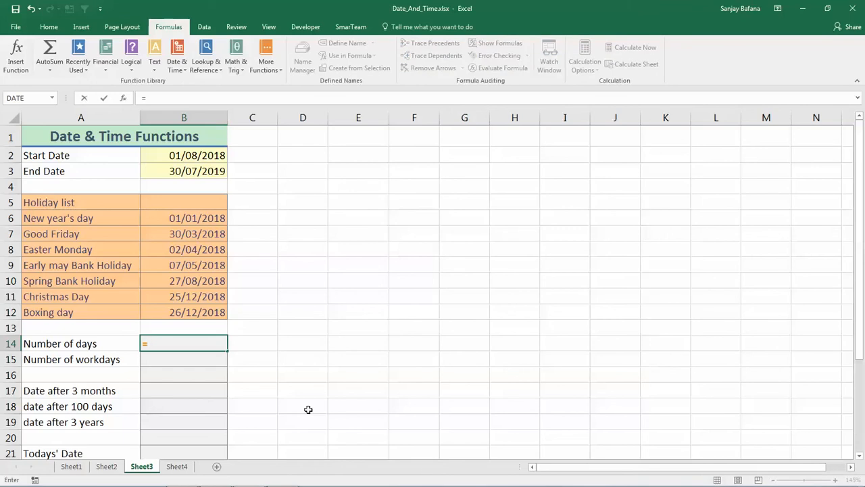
click(188, 173)
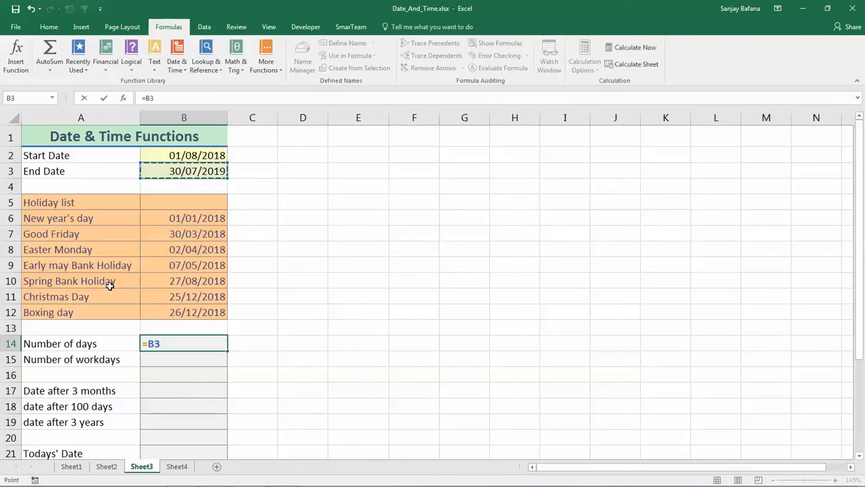
text(-)
key(Up)
key(Up)
key(Up)
key(Up)
key(Up)
key(Up)
key(Up)
key(Up)
key(Up)
key(Up)
key(Up)
key(Up)
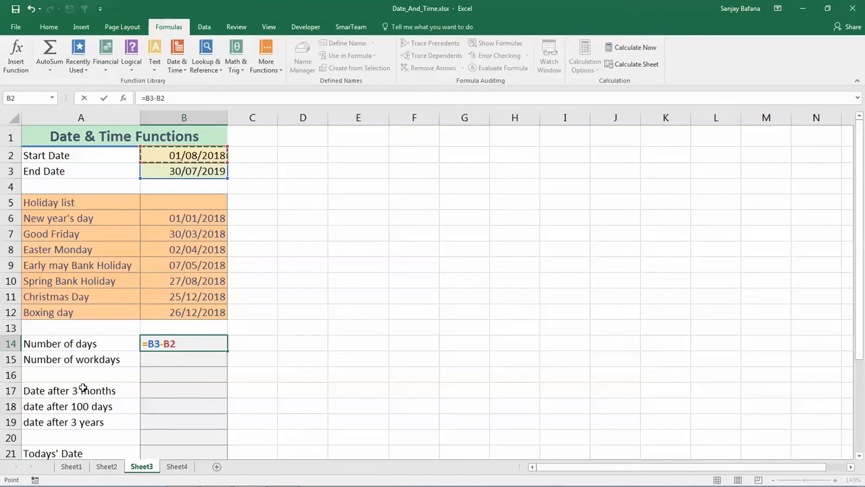
key(Return)
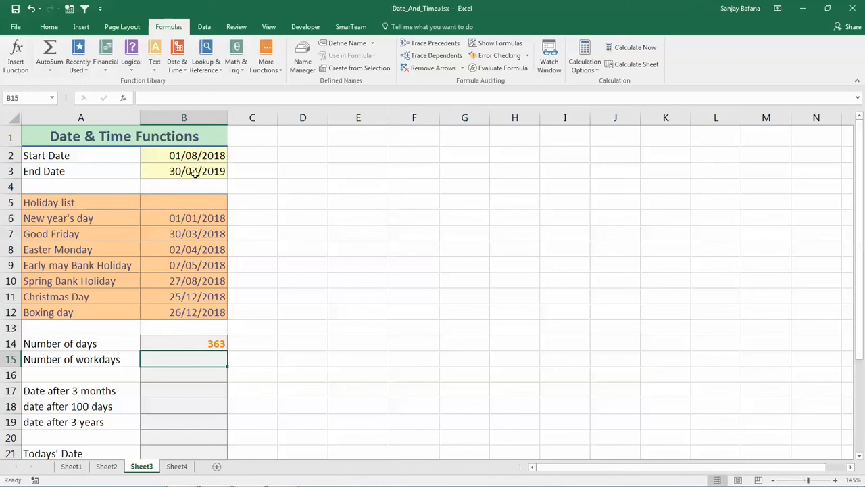
click(266, 375)
click(201, 340)
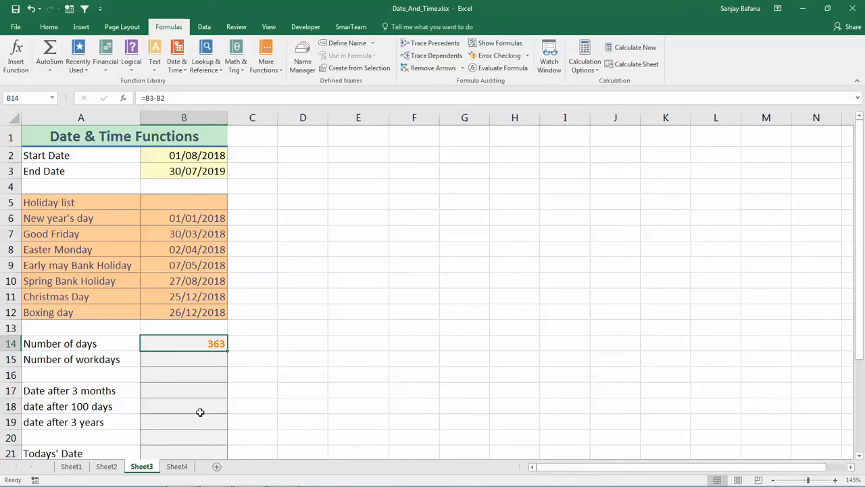
Step: Calculate the number of workdays in cell B15 with =NETWORKDAYS(B2,B3) and review the formula's references
click(180, 358)
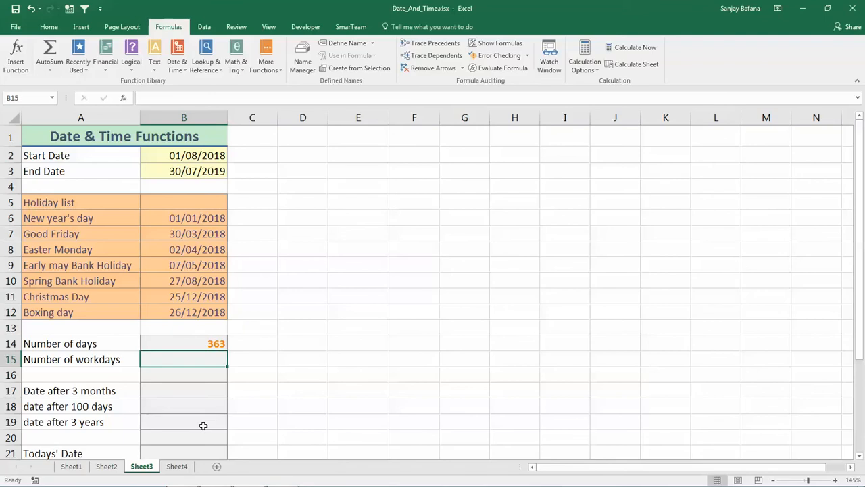
text(=net)
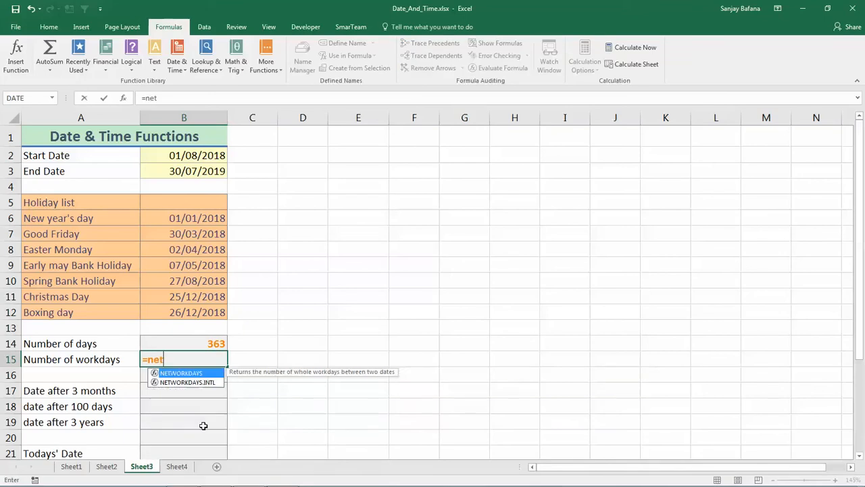
text(workdays)
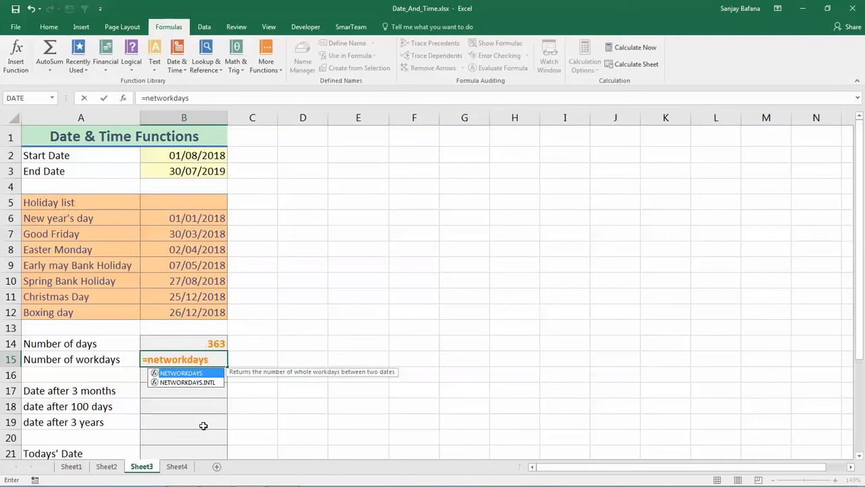
text(()
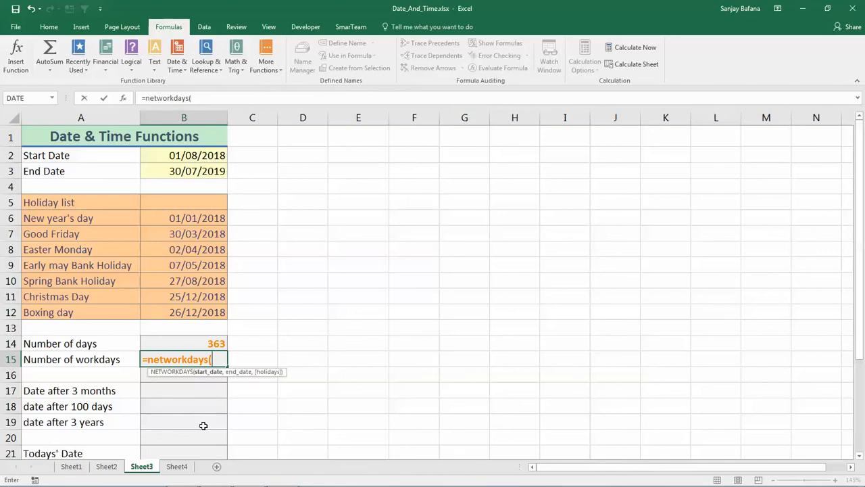
click(190, 156)
text(,)
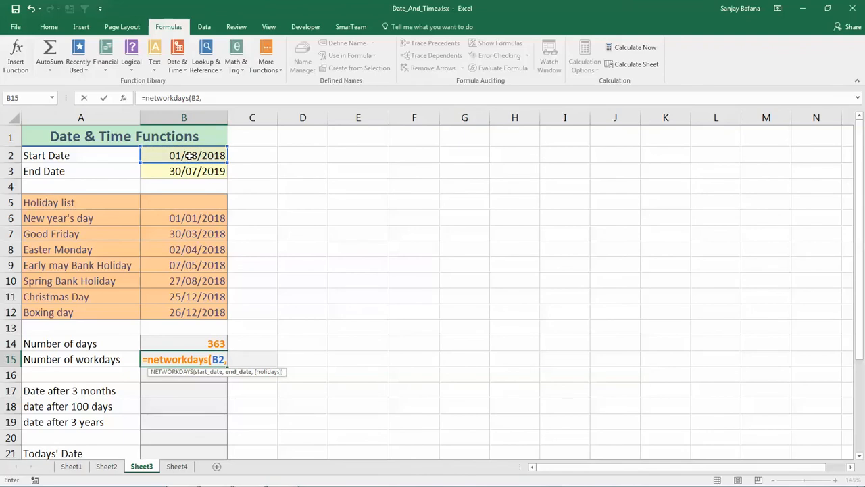
click(189, 171)
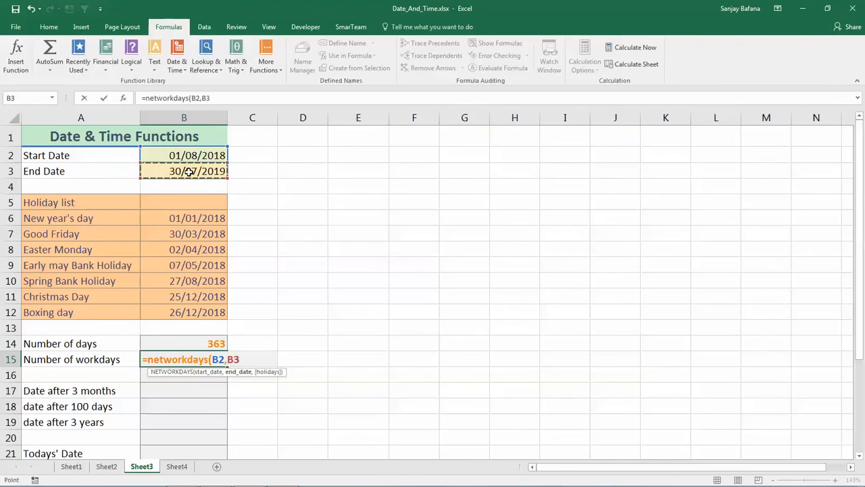
text())
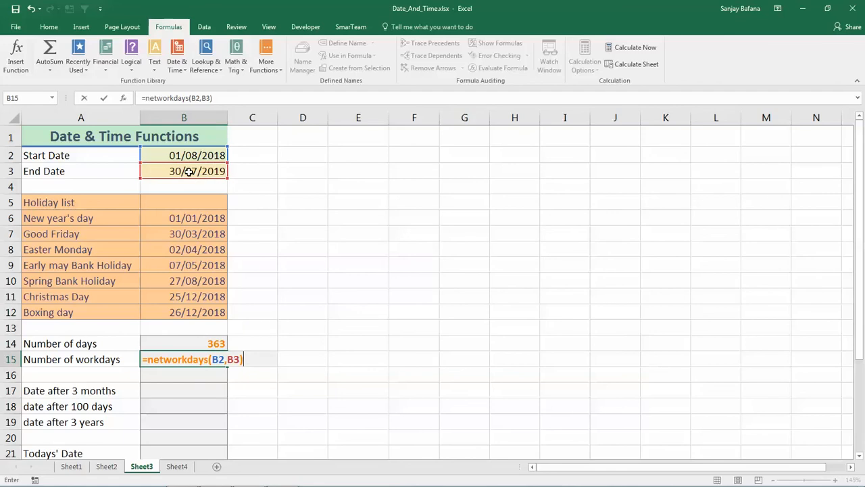
key(Return)
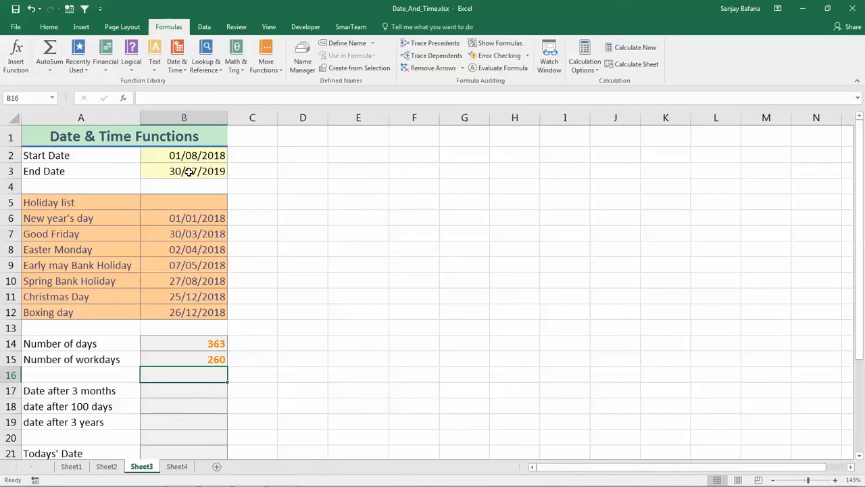
click(179, 355)
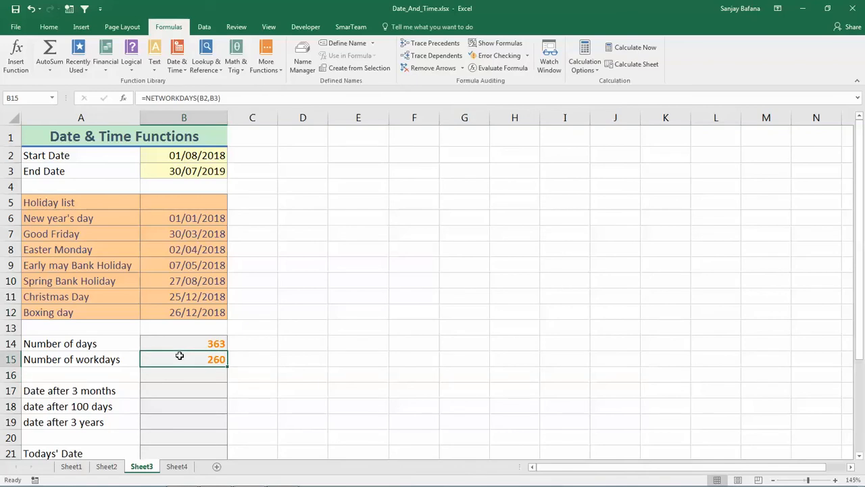
double_click(179, 355)
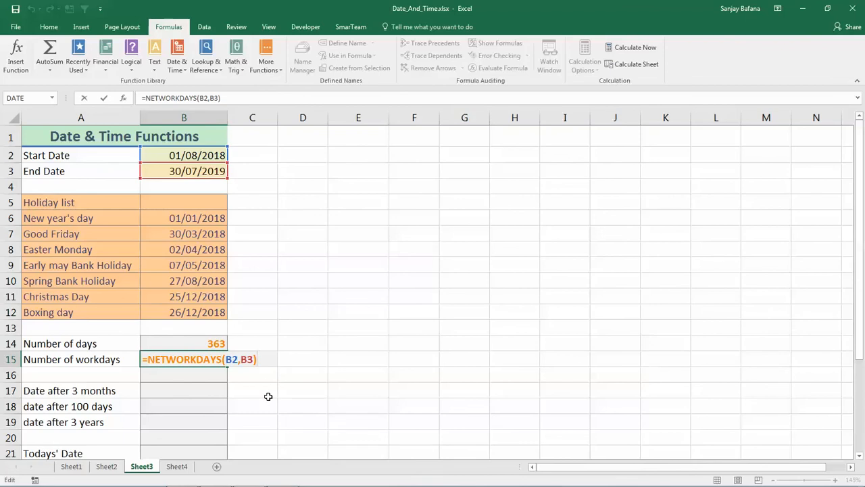
key(ctrl+Return)
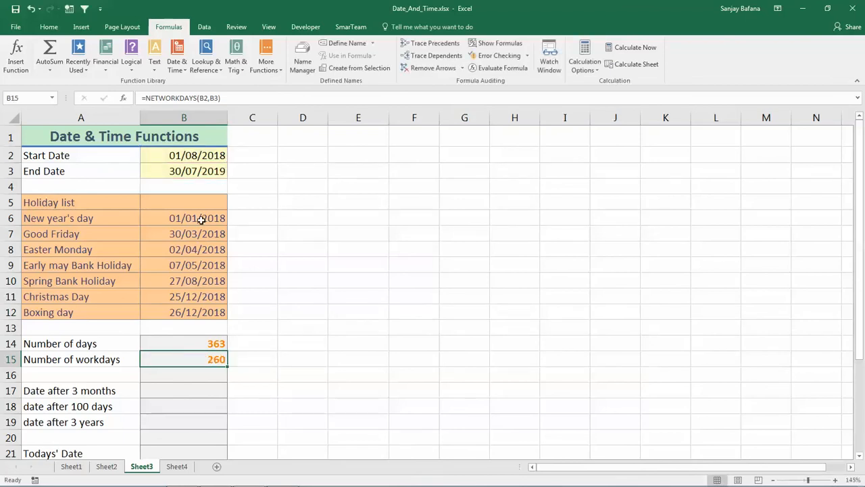
Step: Copy the holiday dates in B6:B12 to C6:C12 and fit column C's width to the dates
drag(201, 220, 202, 309)
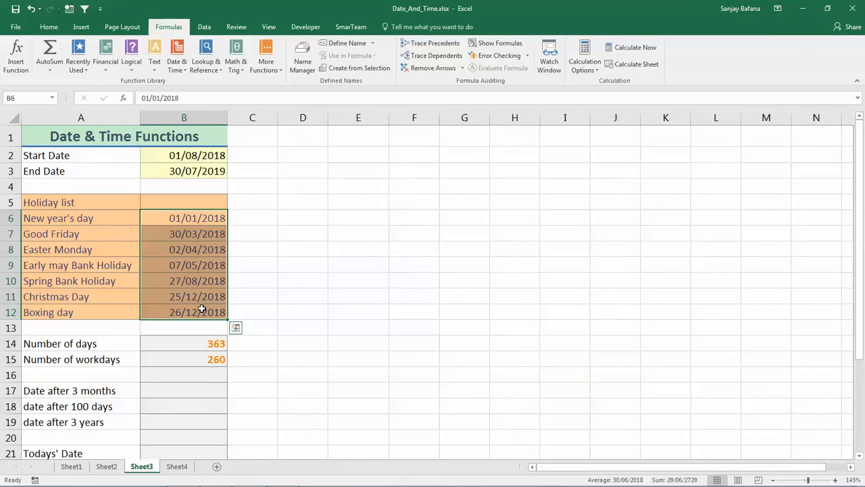
key(ctrl+c)
click(265, 215)
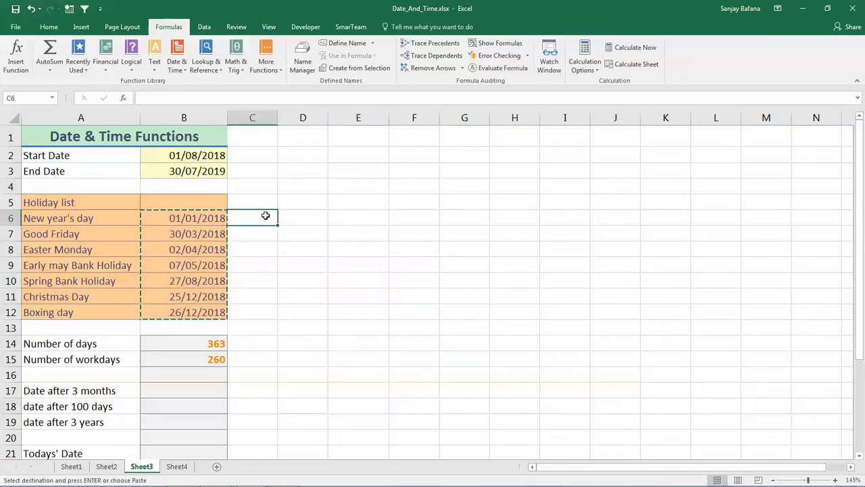
key(ctrl+v)
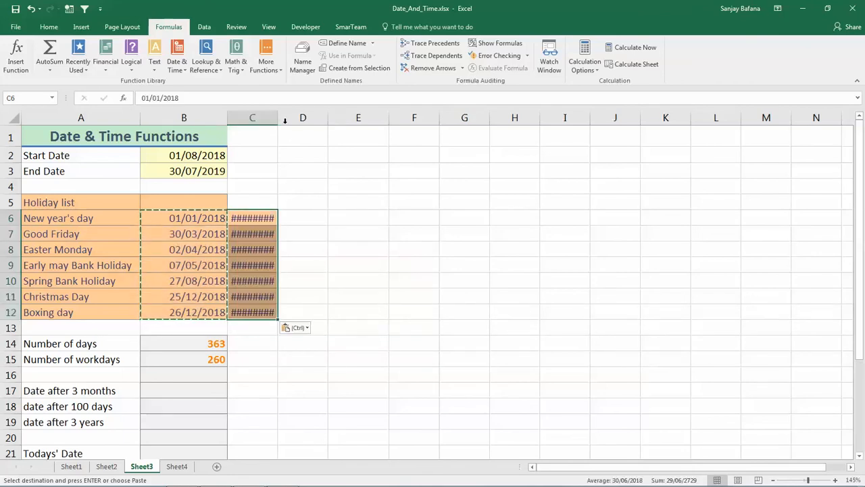
double_click(278, 118)
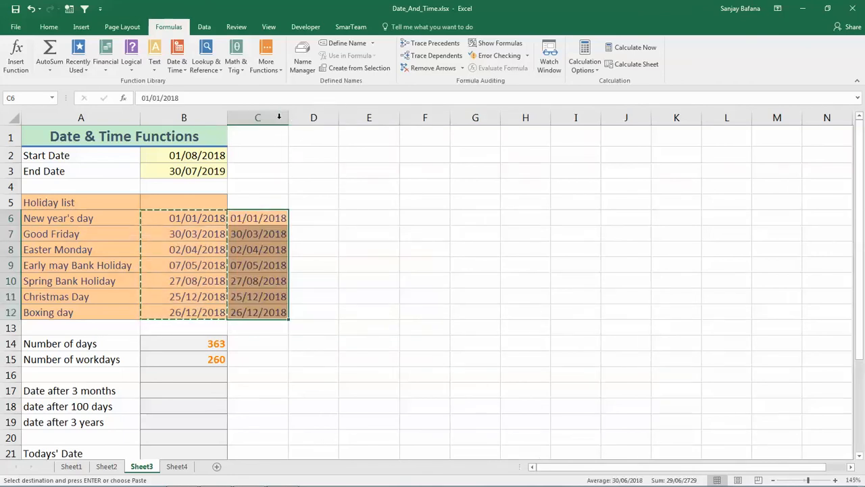
Step: Change the copied New Year's Day, Good Friday and Easter Monday dates in C6:C8 to 01/01/2019, 30/03/2019 and 02/04/2019
click(225, 98)
key(BackSpace)
text(9)
key(Return)
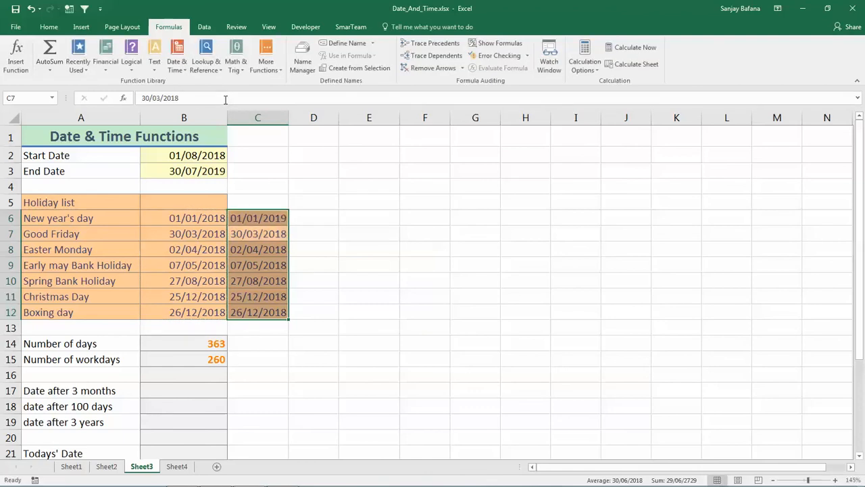
click(225, 98)
key(BackSpace)
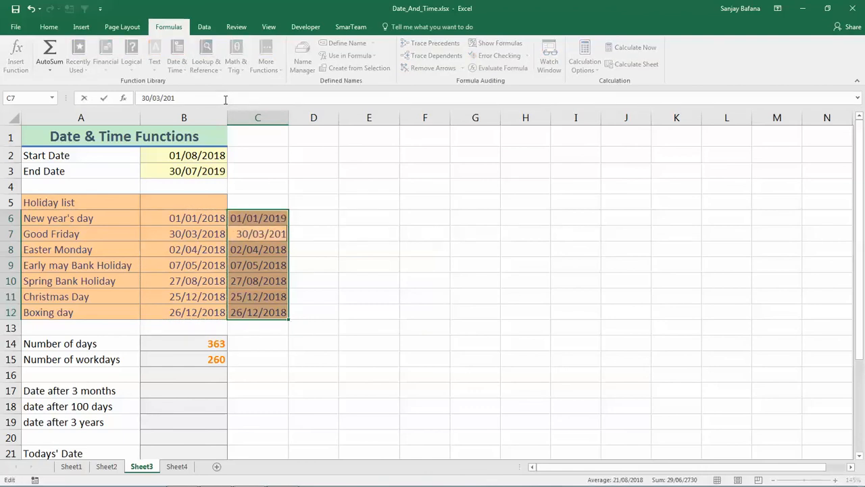
text(9)
key(Return)
click(225, 98)
key(BackSpace)
text(9)
key(Return)
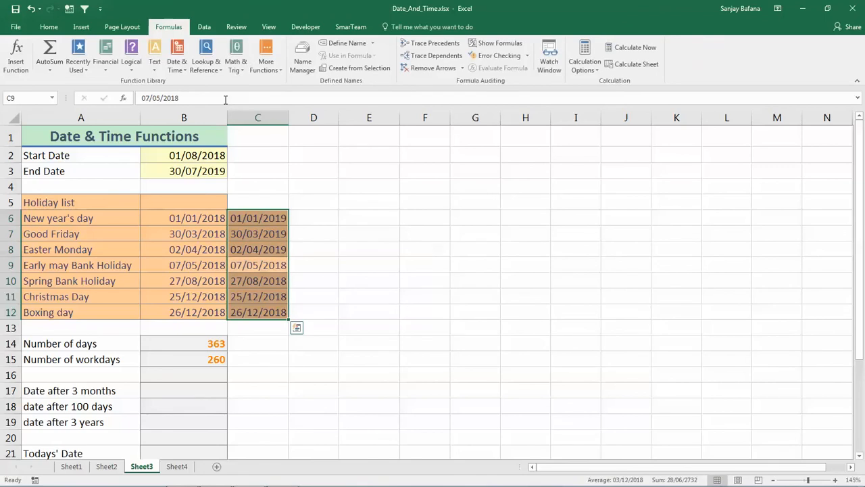
Step: Change the remaining copied holiday dates in C9:C12 to 07/05/2019, 27/08/2019, 25/12/2019 and 26/12/2019
key(BackSpace)
text(9)
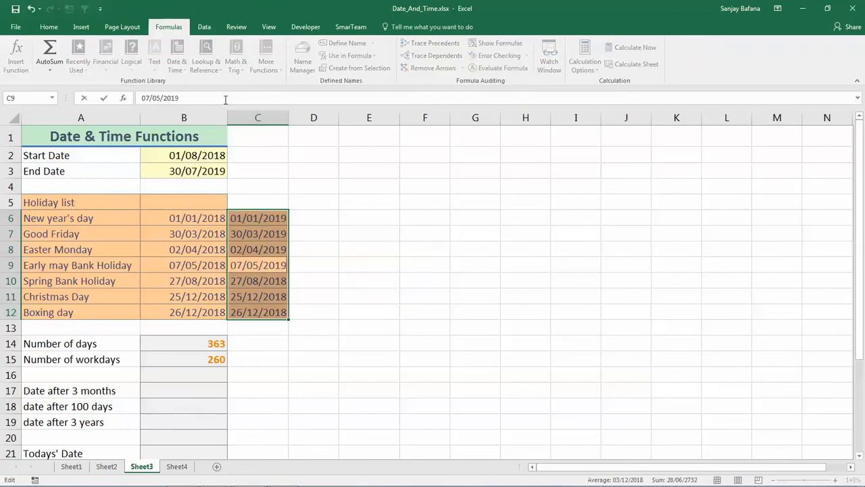
key(Return)
click(225, 98)
key(BackSpace)
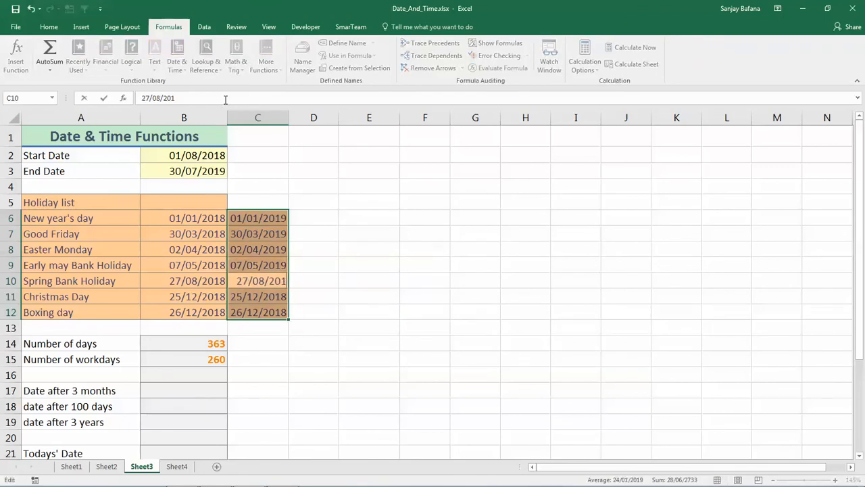
text(9)
key(Return)
click(225, 99)
key(BackSpace)
text(9)
key(Return)
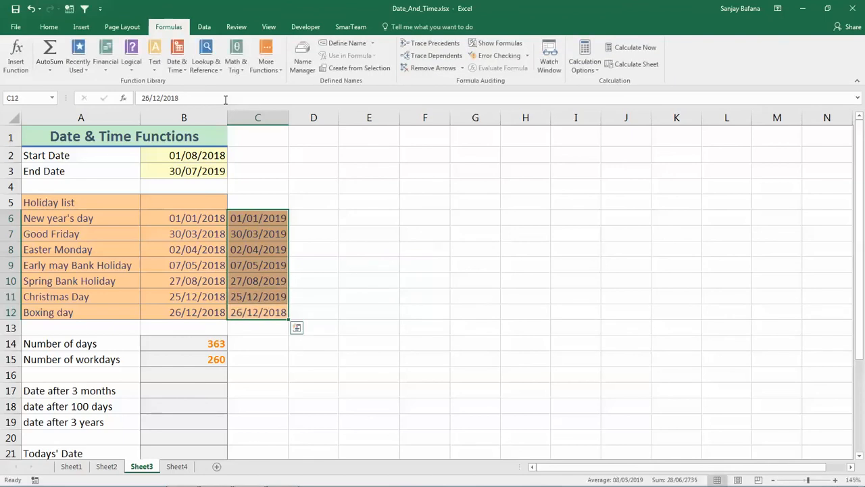
click(225, 98)
key(BackSpace)
text(9)
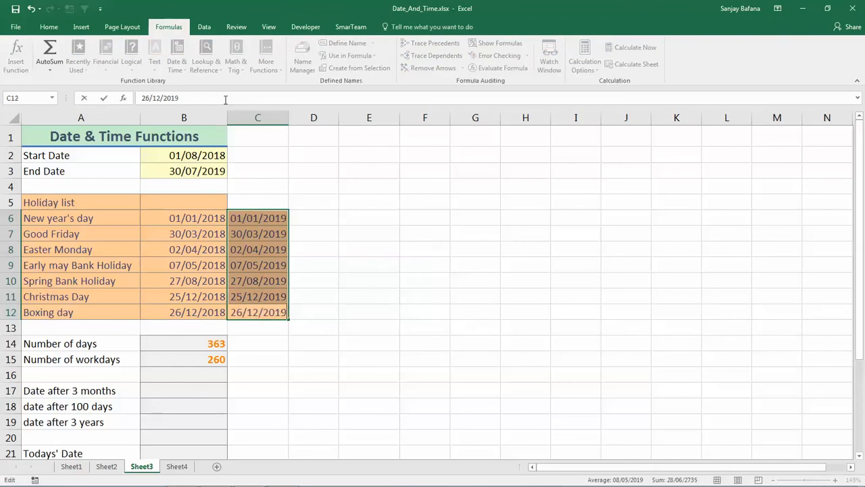
key(Return)
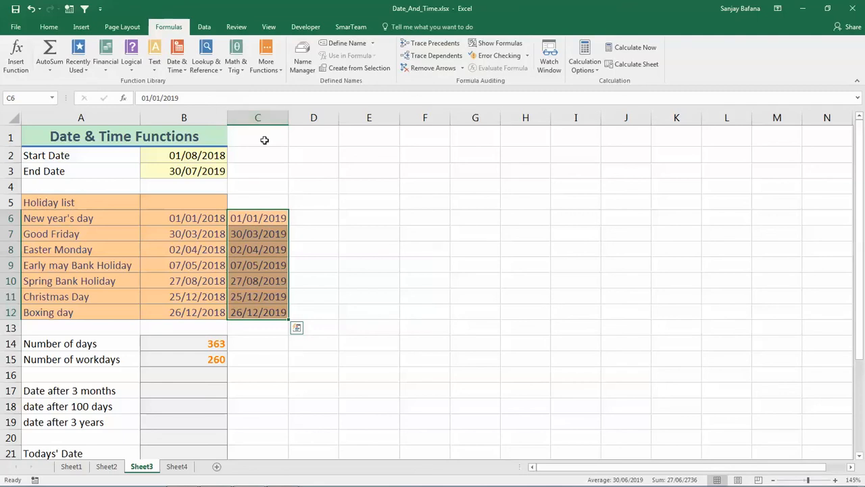
click(278, 373)
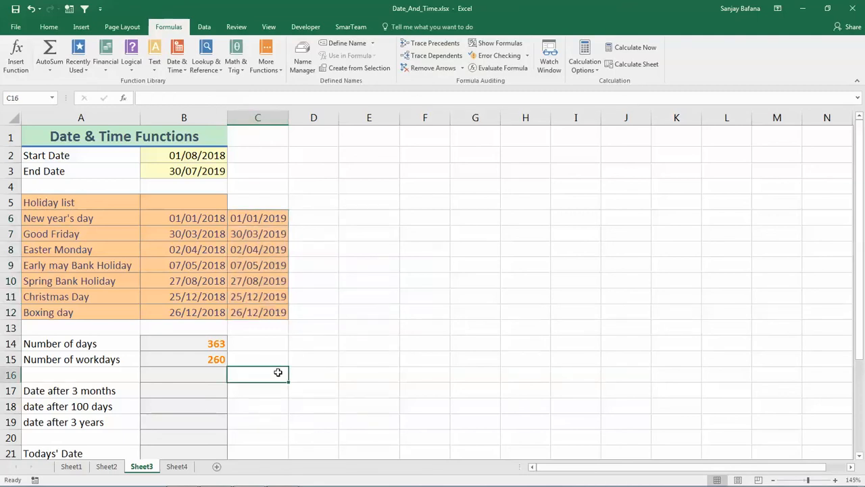
Step: Extend the NETWORKDAYS formula in cell B15 with the holiday range B6:C12 as its holidays argument
click(192, 359)
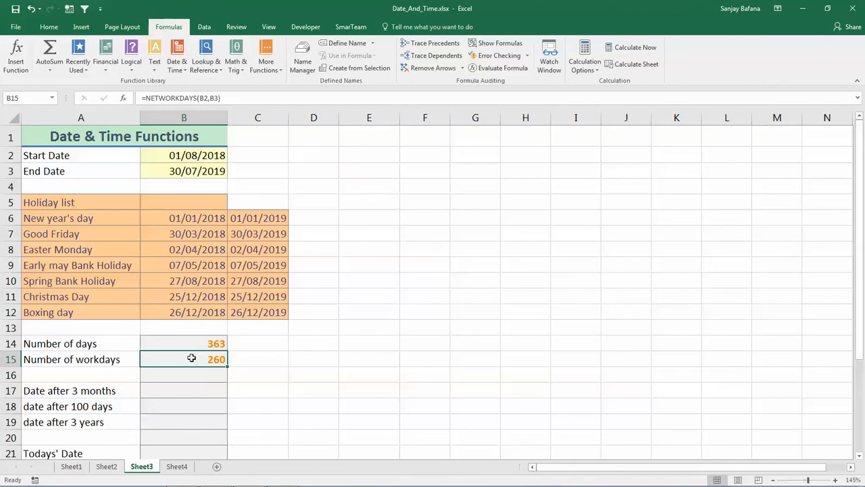
key(F2)
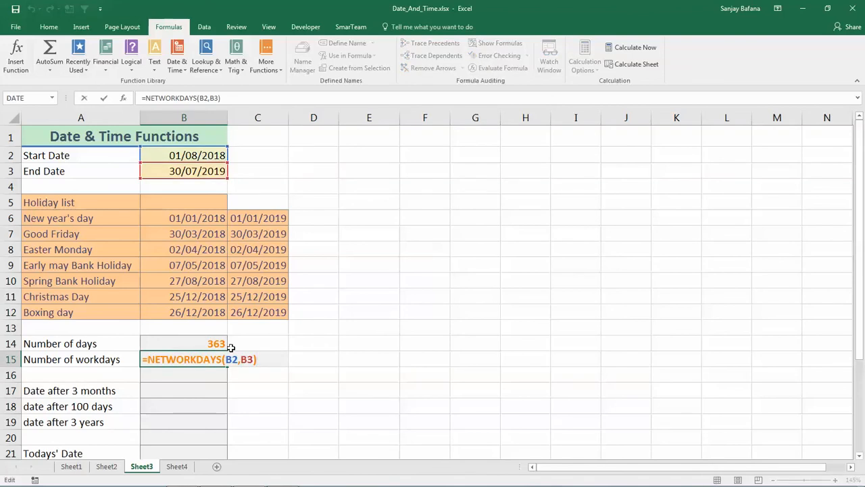
click(250, 359)
text(,)
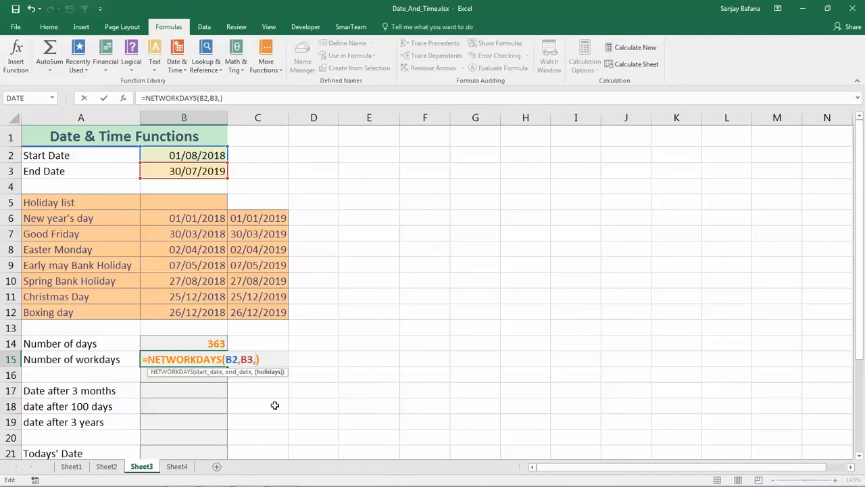
click(190, 217)
drag(190, 218, 261, 312)
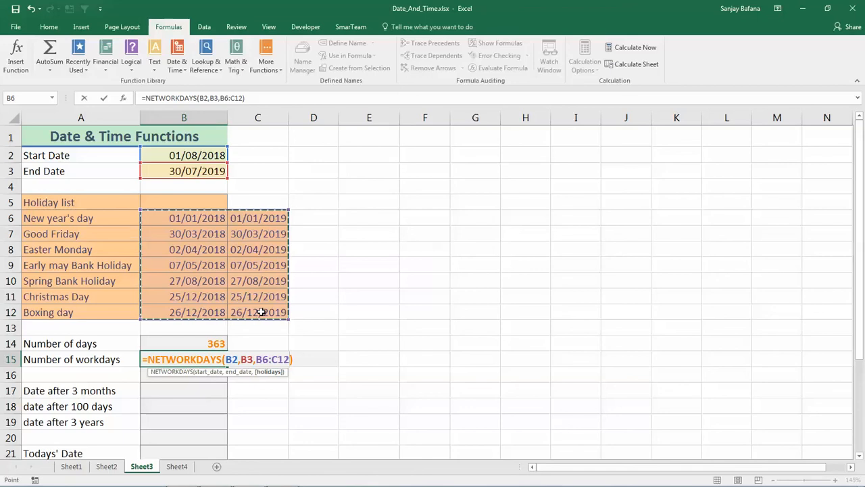
key(Return)
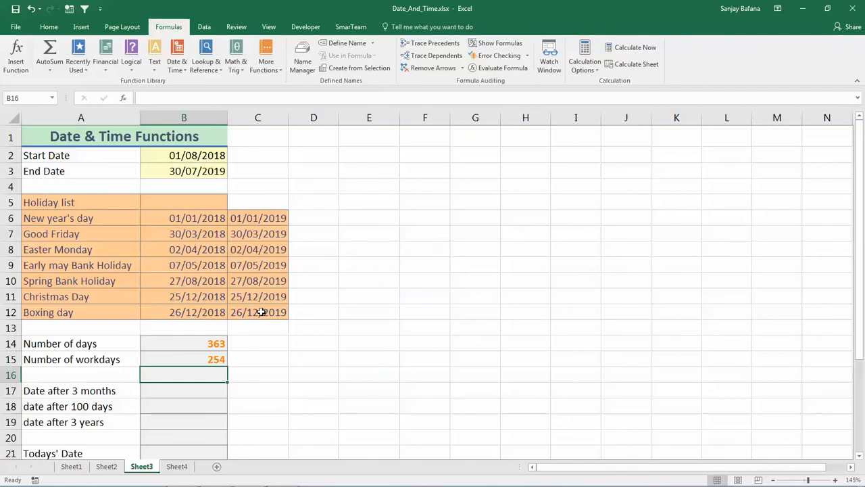
Step: Review the start and end dates, the holiday list and the day counts by going through the cells of column B
key(Up)
key(Up)
key(Up)
key(Up)
key(Up)
key(Up)
key(Up)
key(Up)
key(Up)
key(Up)
key(Up)
key(Up)
key(Up)
key(Up)
key(Up)
key(Down)
key(Down)
key(Down)
key(Down)
key(Down)
key(Down)
key(Down)
key(Down)
key(Down)
key(Down)
key(Down)
key(Down)
key(Down)
key(Down)
key(Down)
key(Down)
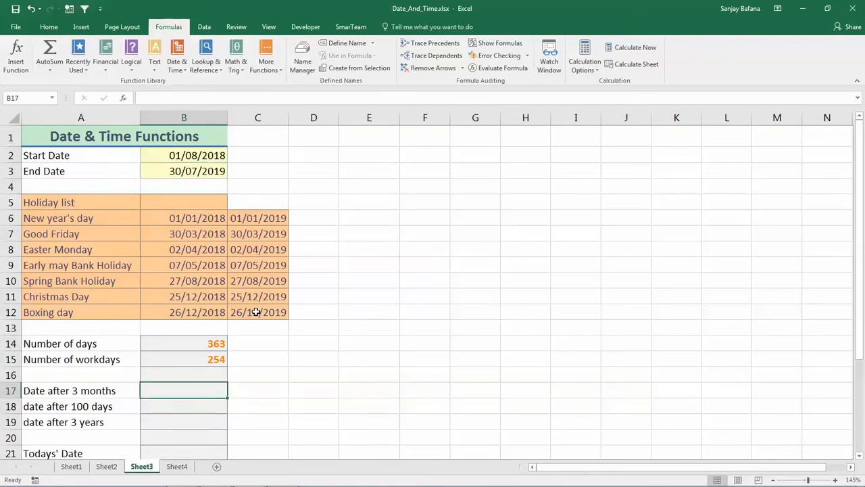
Step: Label cell A16 as Last Work Day
click(78, 373)
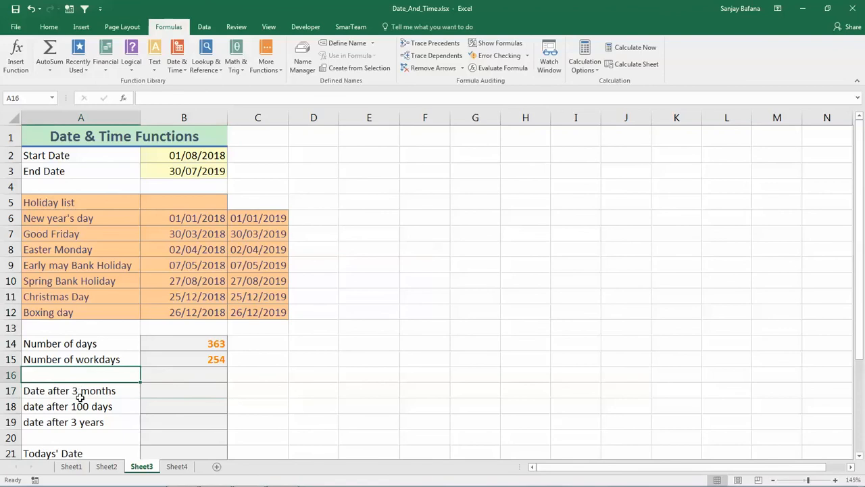
text(Las)
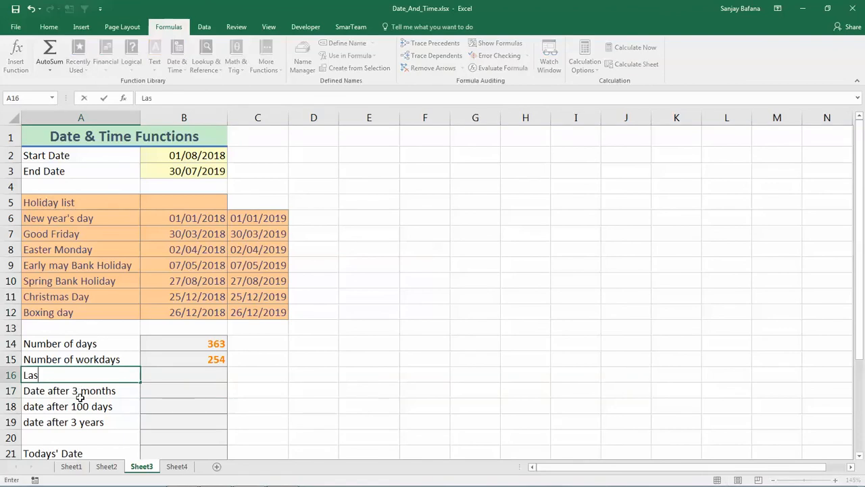
text(t Work Day)
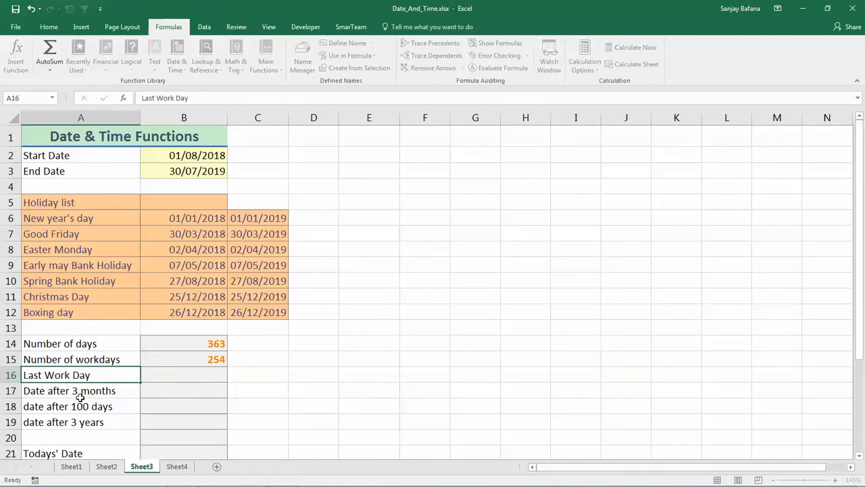
key(Tab)
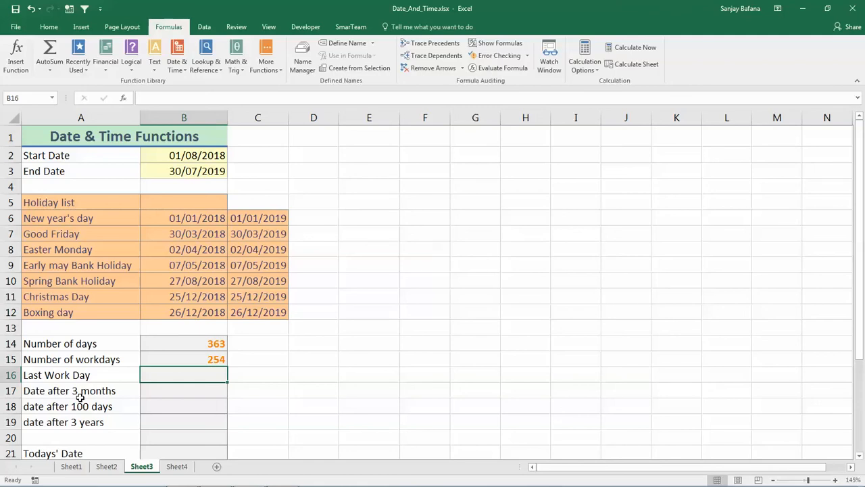
Step: Calculate the last work day in cell B16 with =WORKDAY(B2,B14,B6:C12)
text(=)
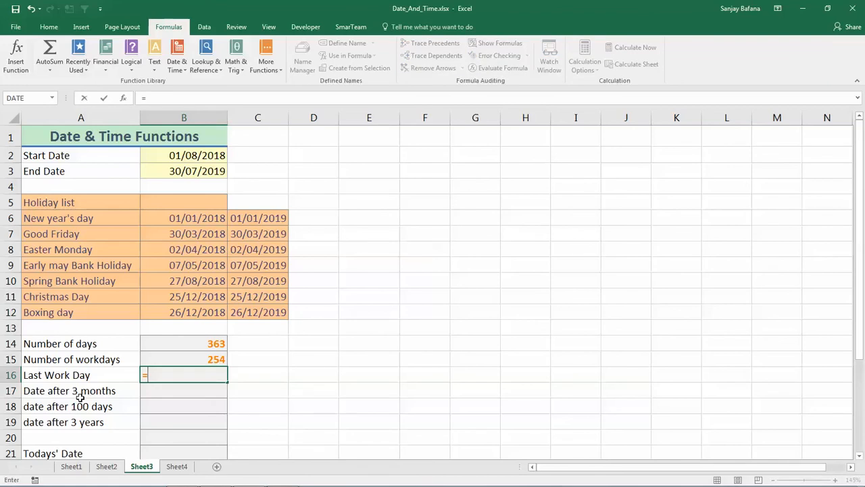
text(workday)
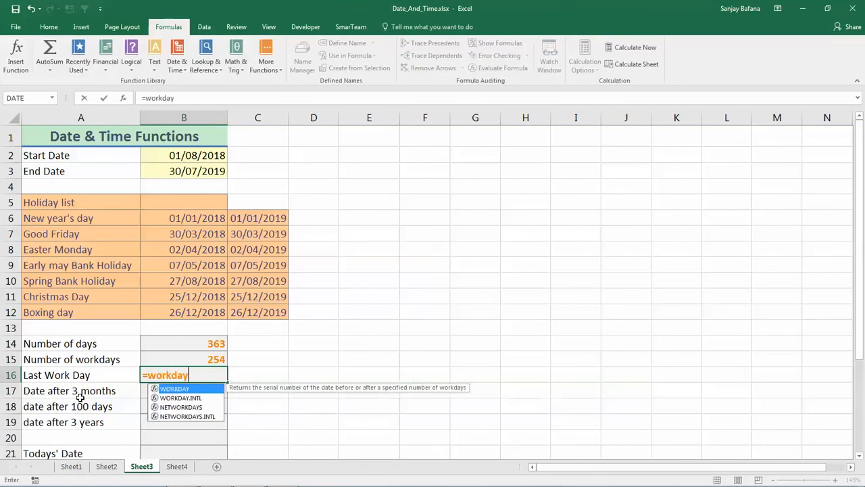
text(()
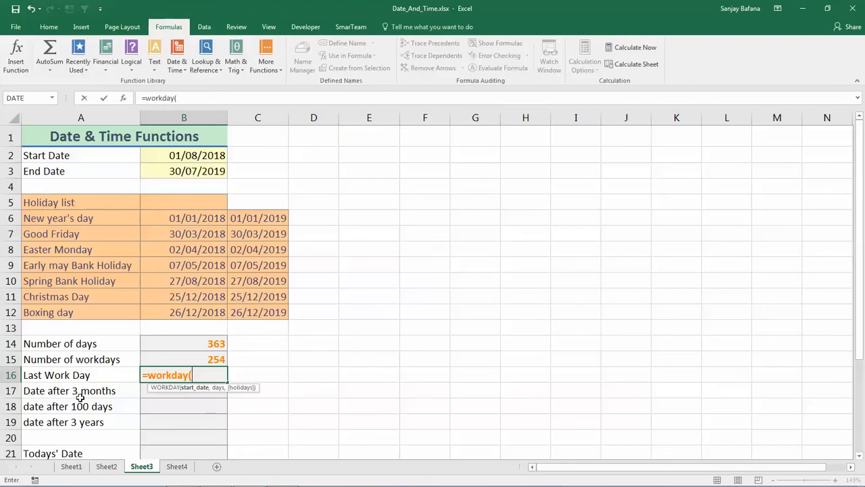
click(192, 156)
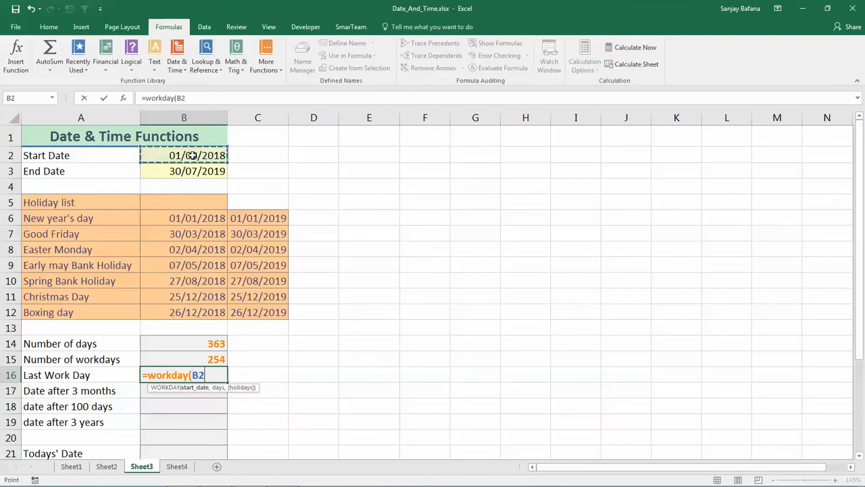
text(,)
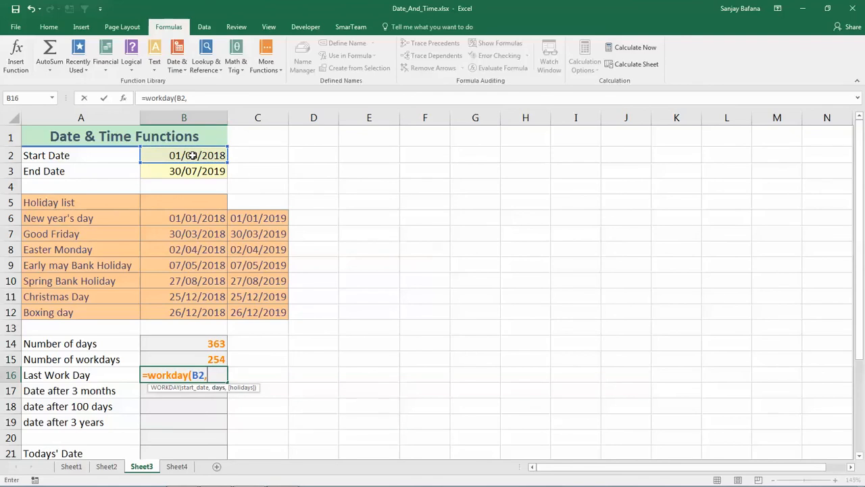
click(219, 345)
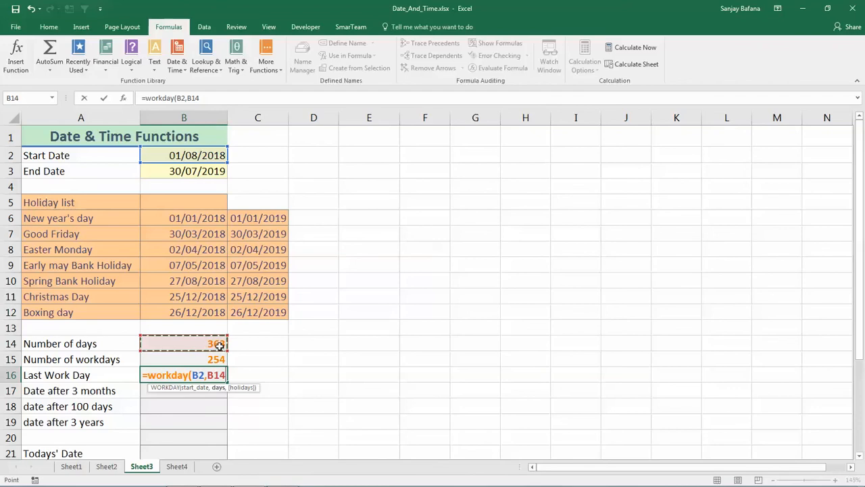
text(,)
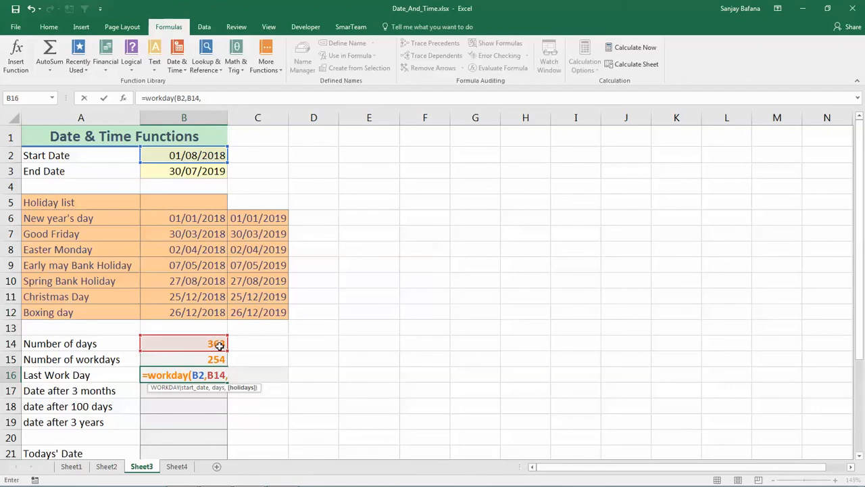
drag(196, 225, 259, 314)
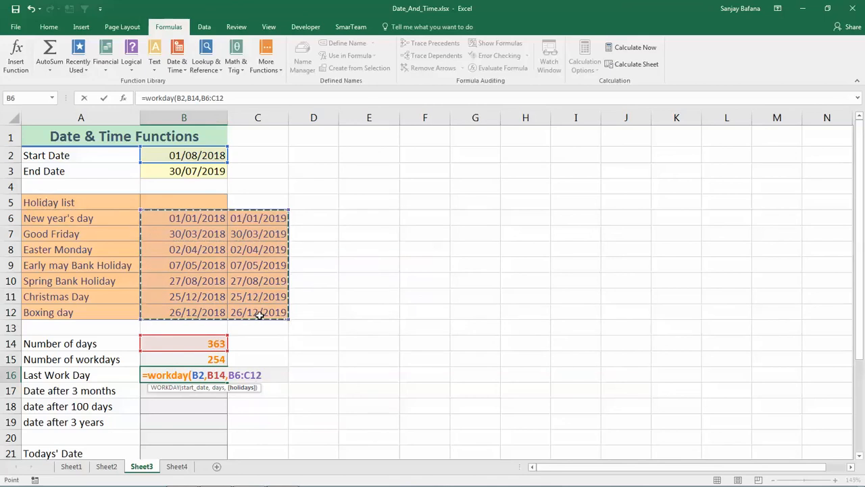
text())
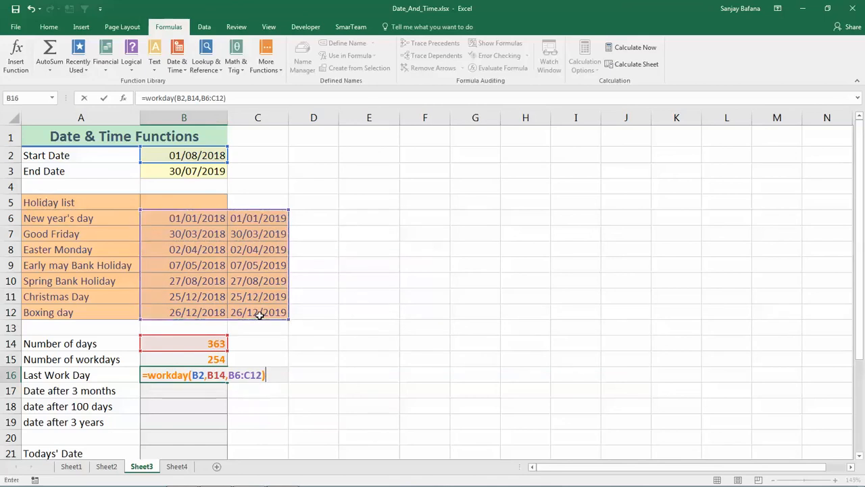
key(Return)
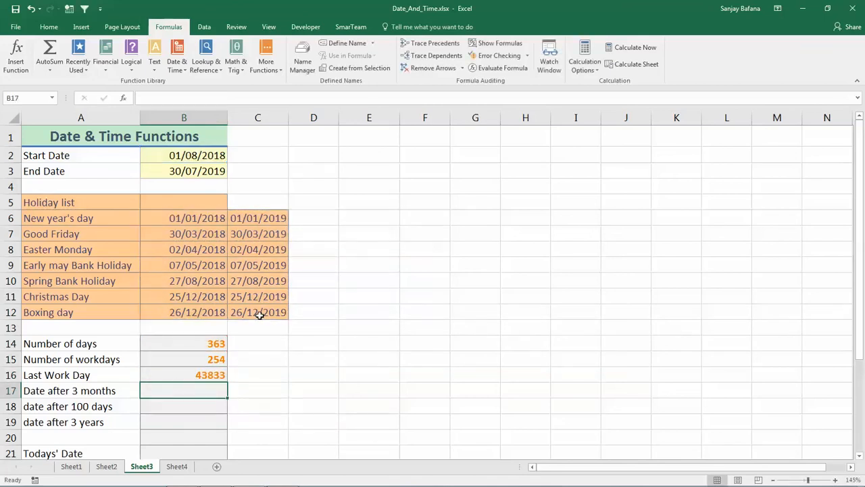
Step: Format the Last Work Day result in cell B16 as Short Date
click(188, 377)
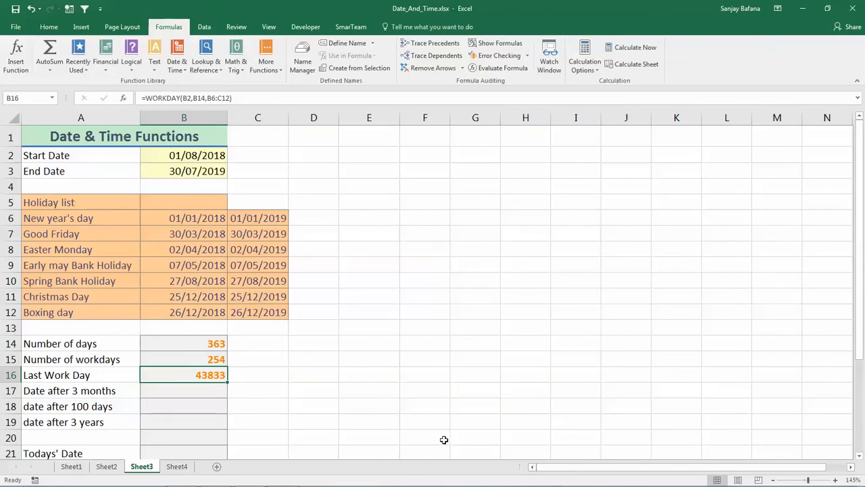
click(49, 26)
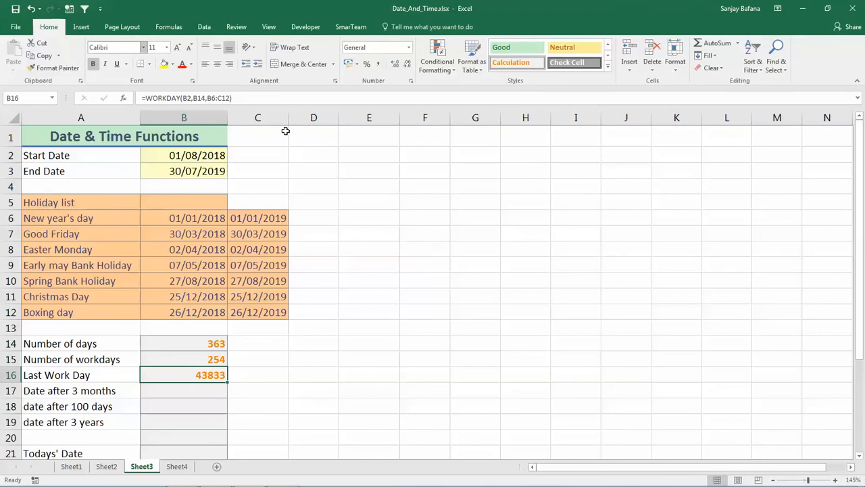
click(409, 48)
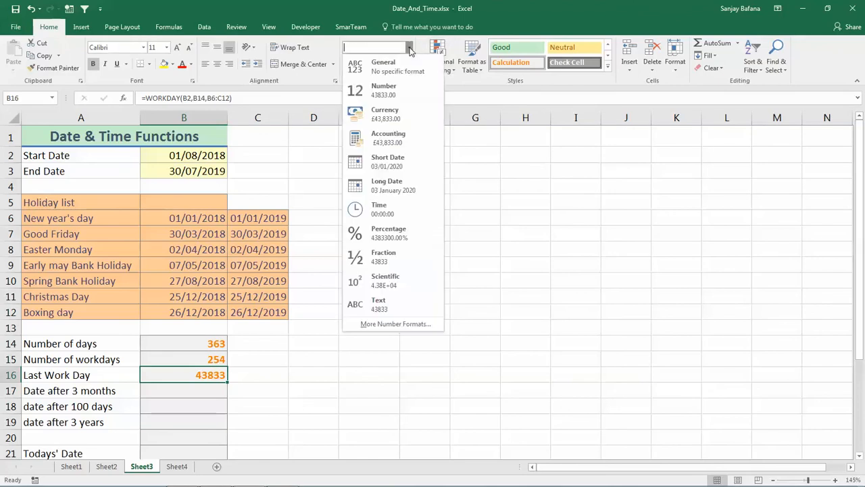
click(401, 164)
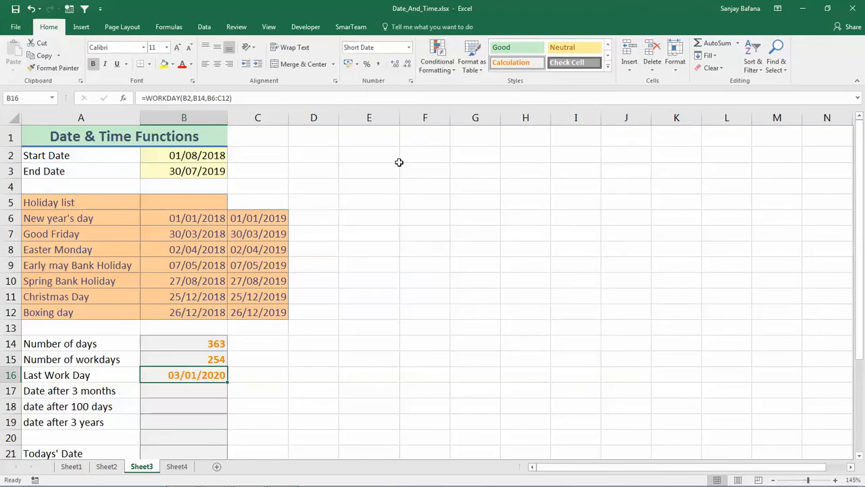
click(296, 422)
Step: Enter =DATE(2018,08,01) in cell B17 as the basis for the date after 3 months
click(212, 387)
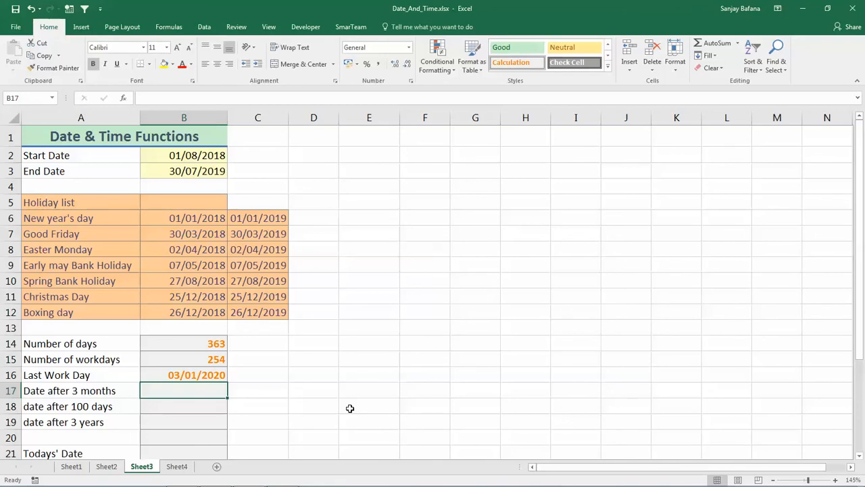
key(Down)
key(Up)
key(Up)
key(Down)
text(=)
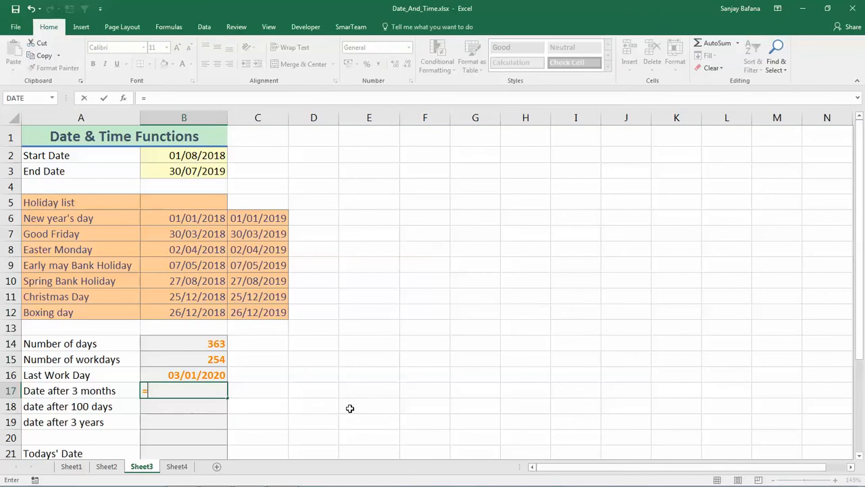
text(date)
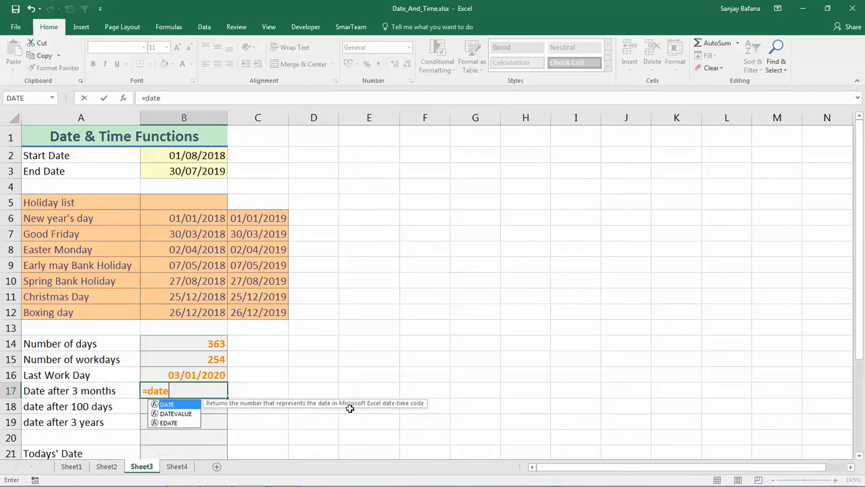
text(()
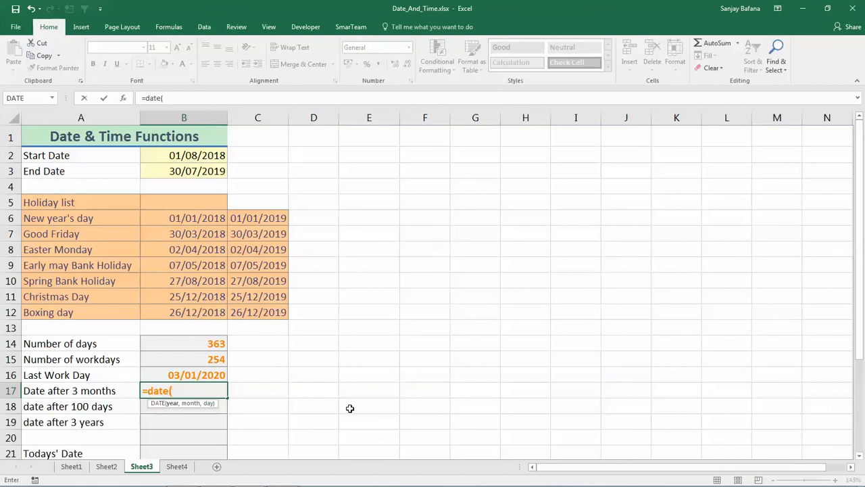
text(2018,08)
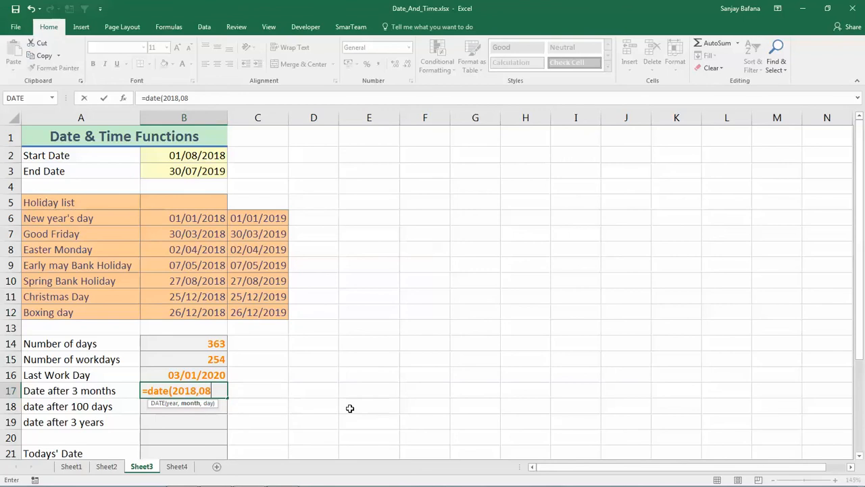
text(01))
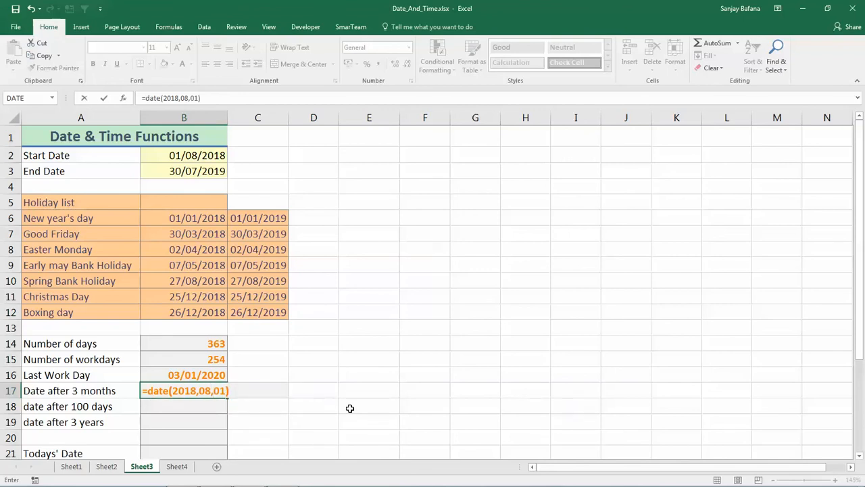
key(Return)
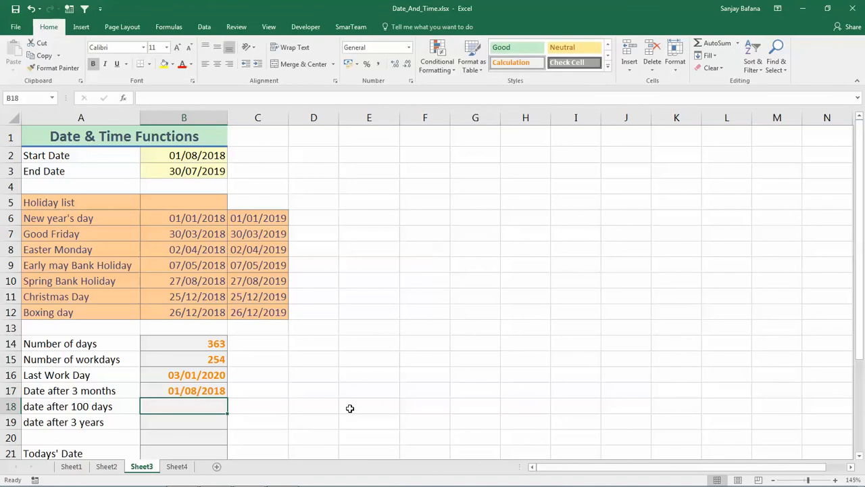
Step: Add 3 months to the month argument in cell B17 so the formula reads =DATE(2018,8+3,1)
key(Up)
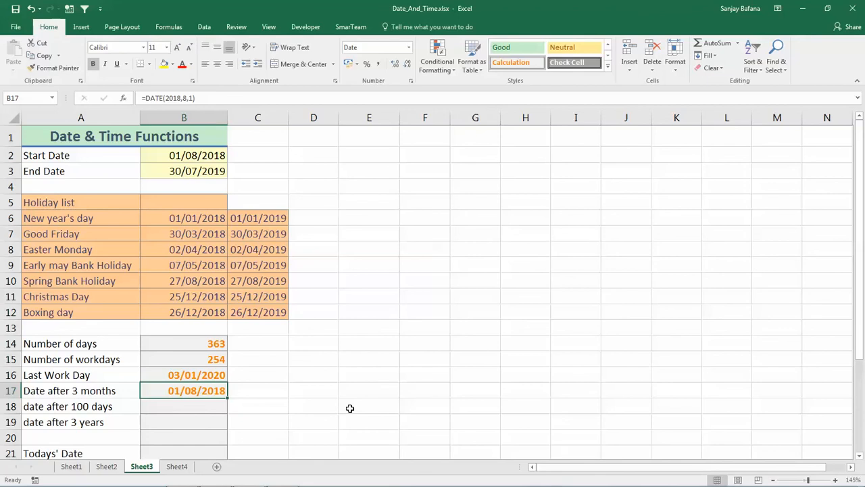
key(F2)
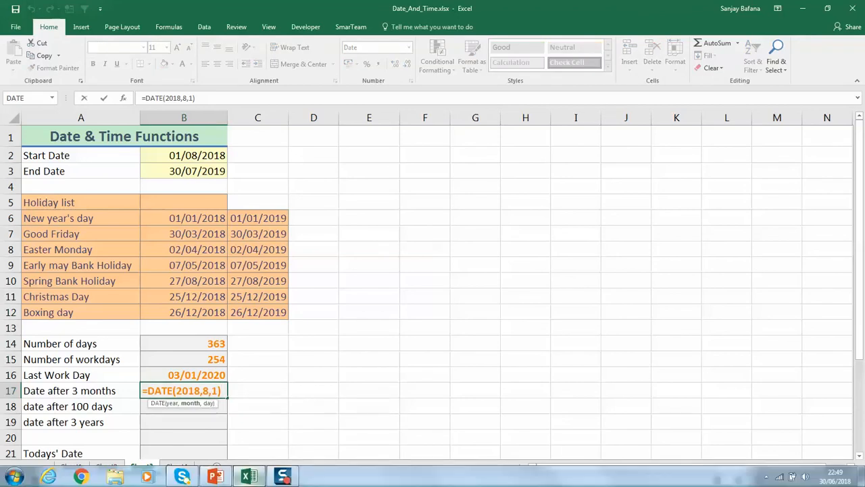
mouse_move(249, 477)
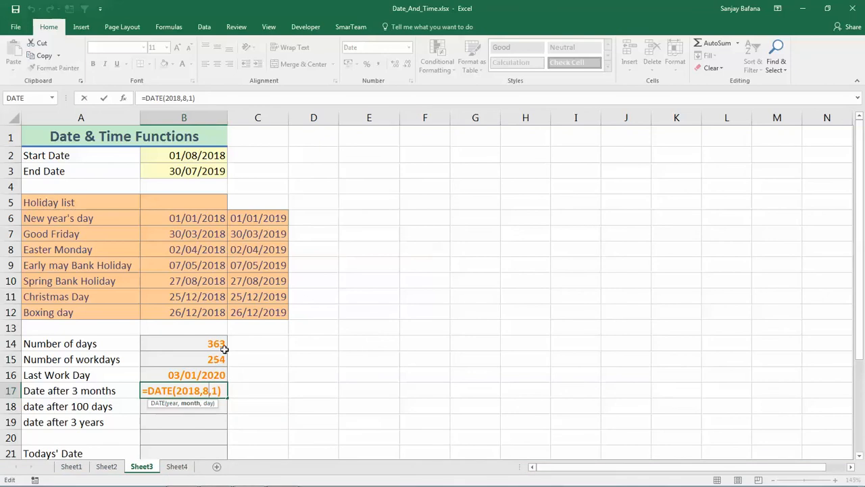
text(+3)
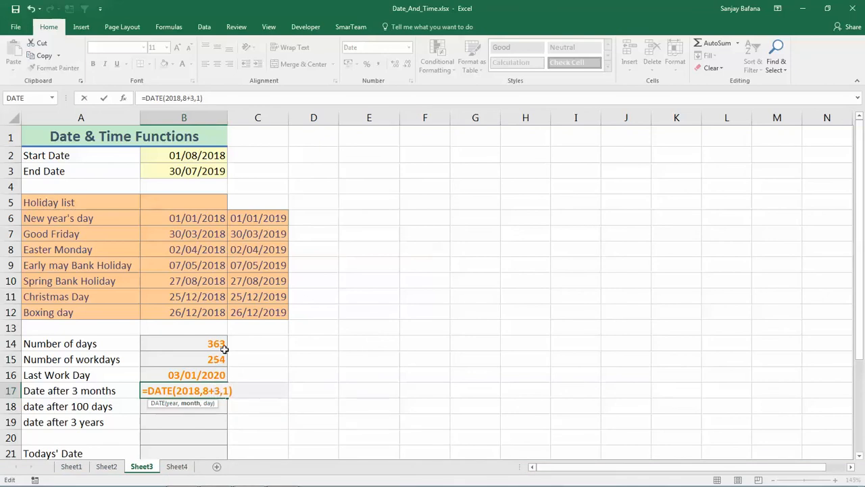
key(Return)
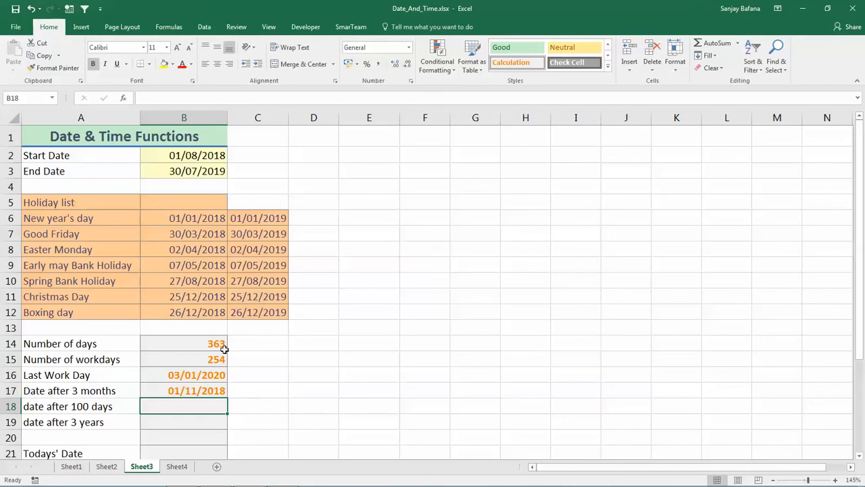
Step: Change the label in cell A17 to Date after 21 months
double_click(73, 391)
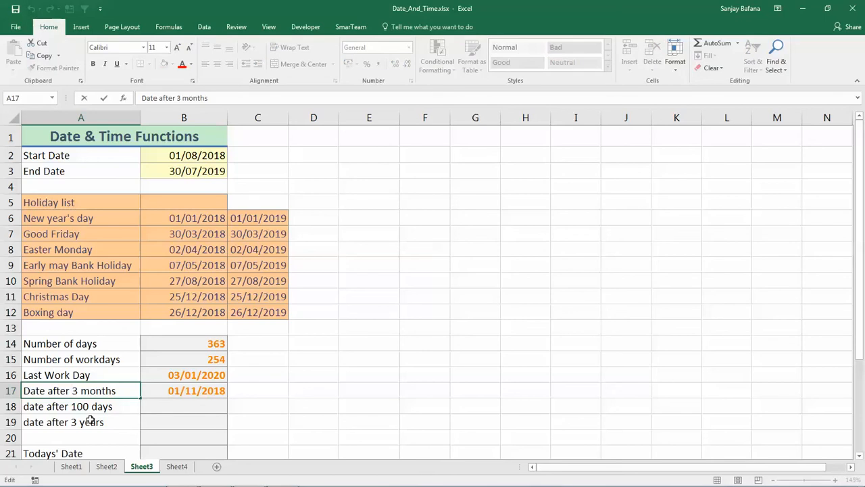
key(Delete)
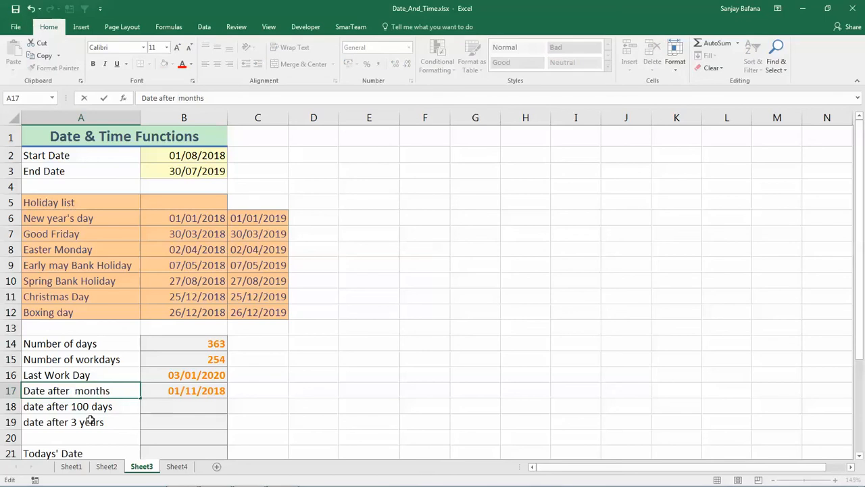
text(21)
key(Return)
Step: Change the months added in cell B17 to 21 so the formula reads =DATE(2018,8+21,1)
key(Up)
key(Right)
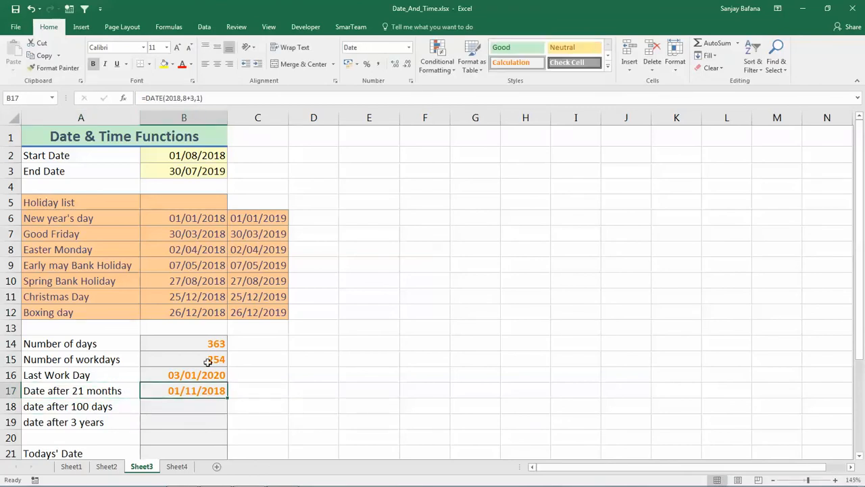
key(F2)
key(Left)
key(Left)
key(Left)
key(BackSpace)
text(21)
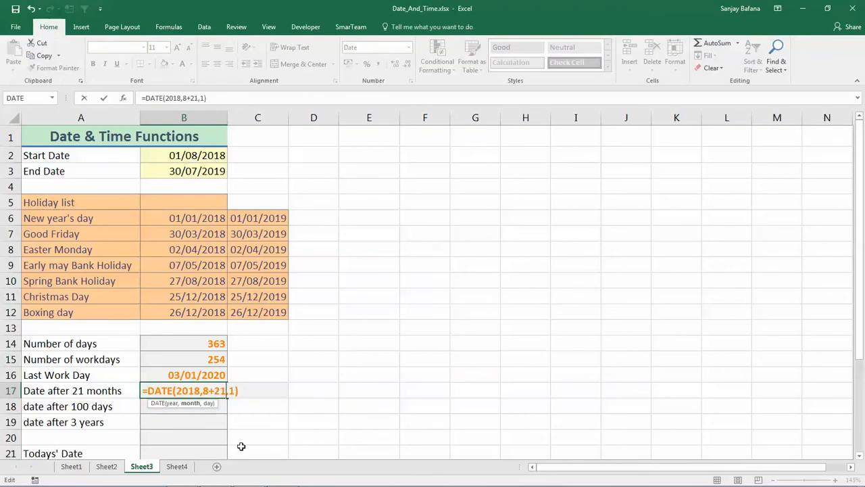
key(Return)
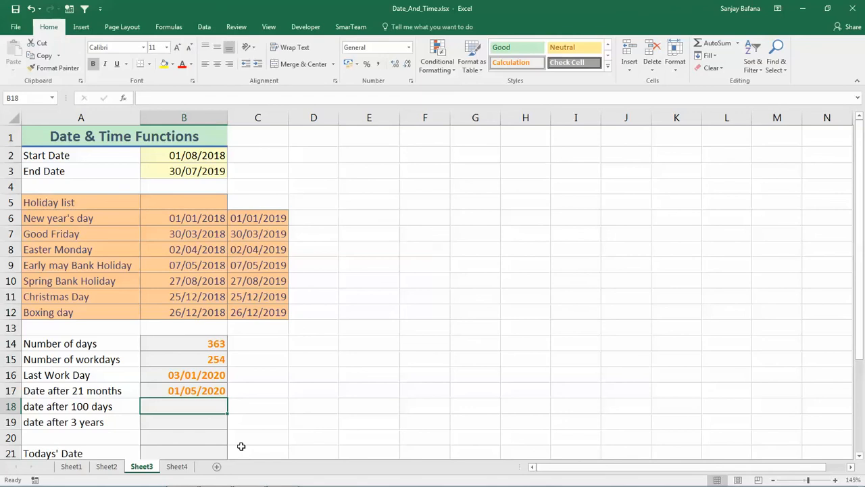
Step: Calculate the date after 100 days in cell B18 with =DATE(2018,08,01+100)
key(Up)
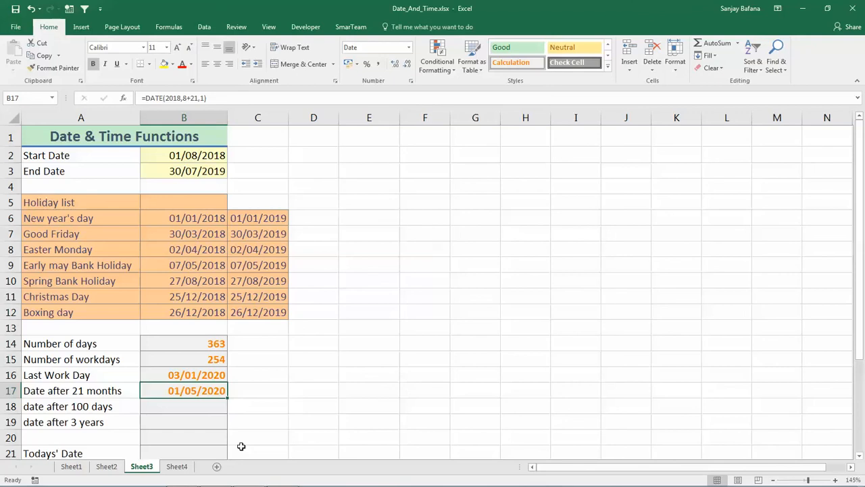
key(Down)
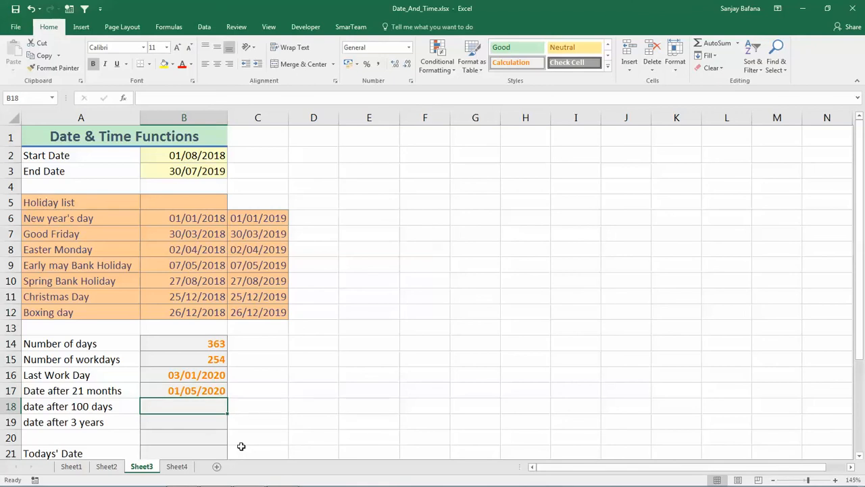
text(=date)
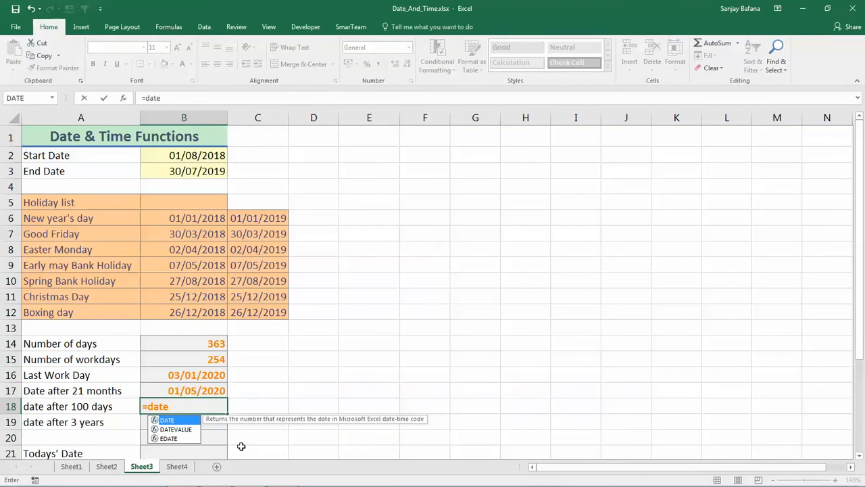
text((2018)
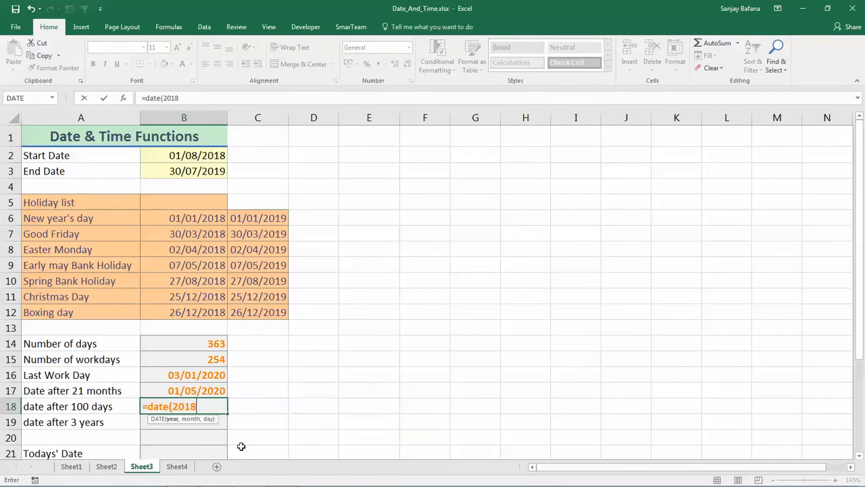
text(,08,01)
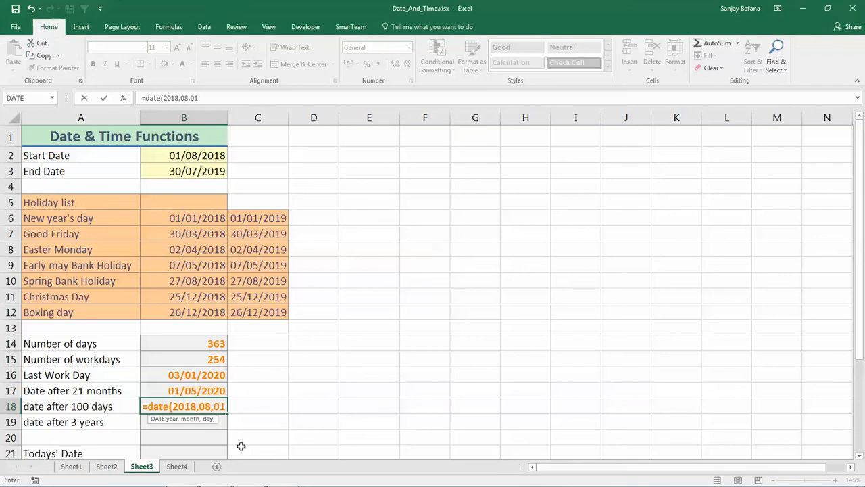
text(+100))
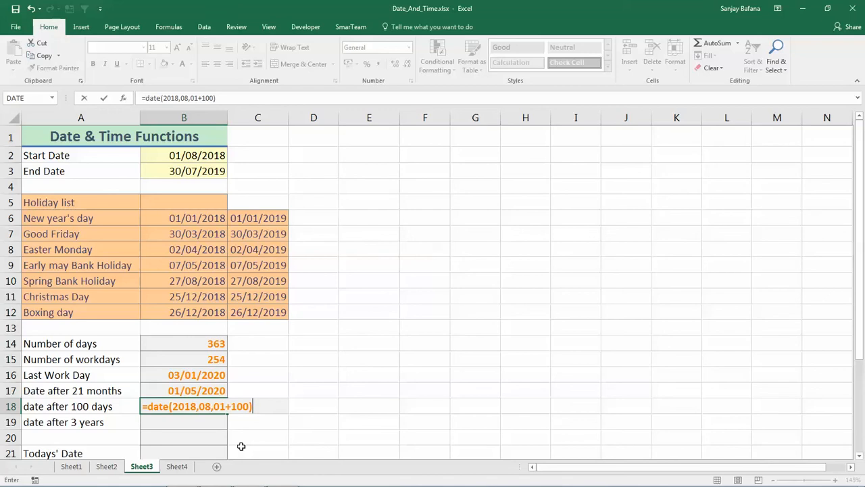
key(Return)
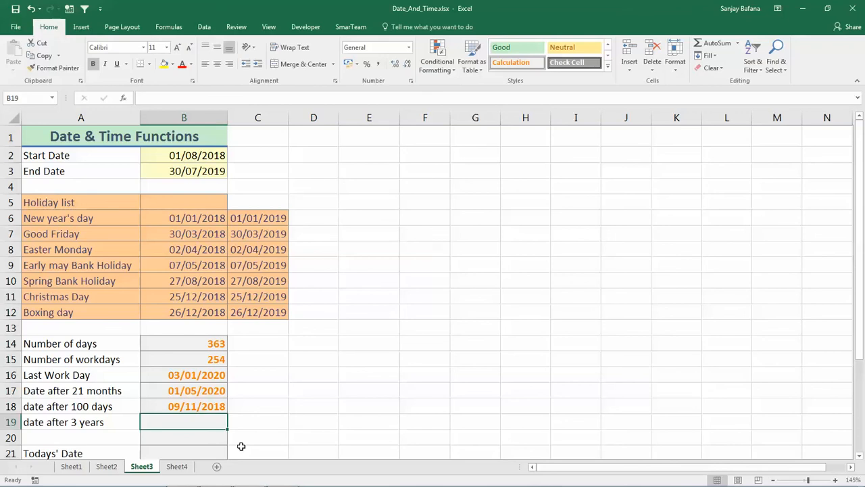
Step: Calculate the date after 3 years in cell B19 with =DATE(2018+3,8,1)
text(=d)
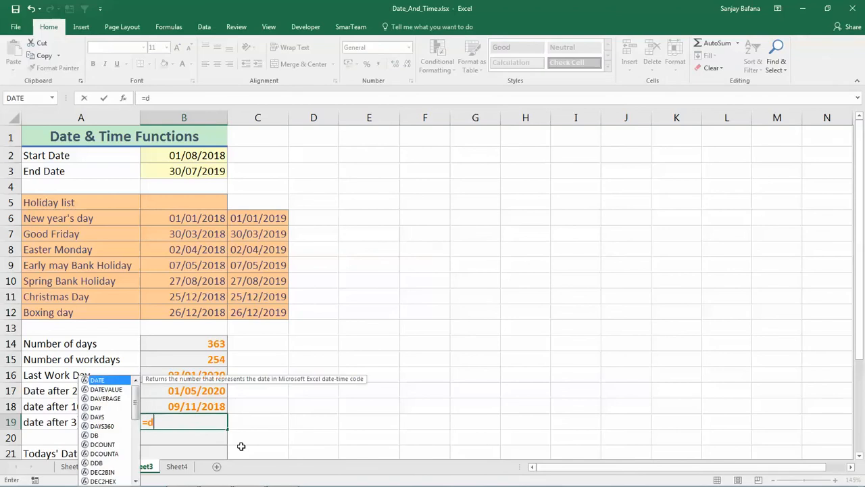
text(ate(2018)
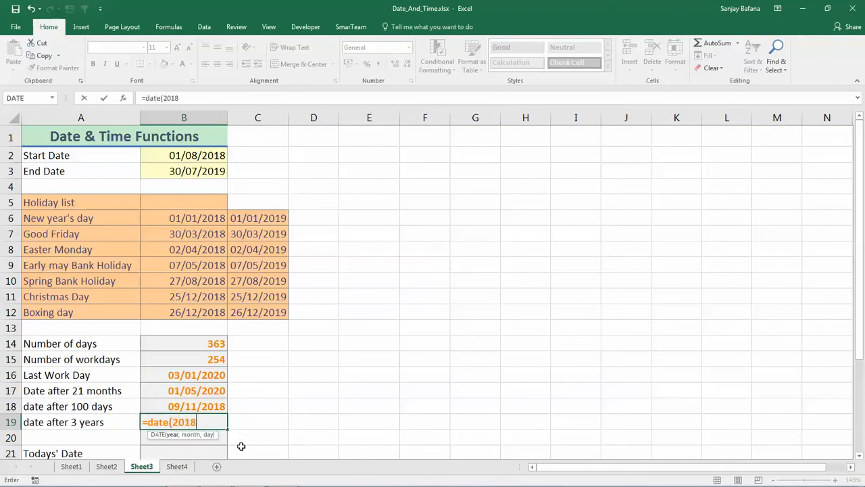
text(+3,8,1))
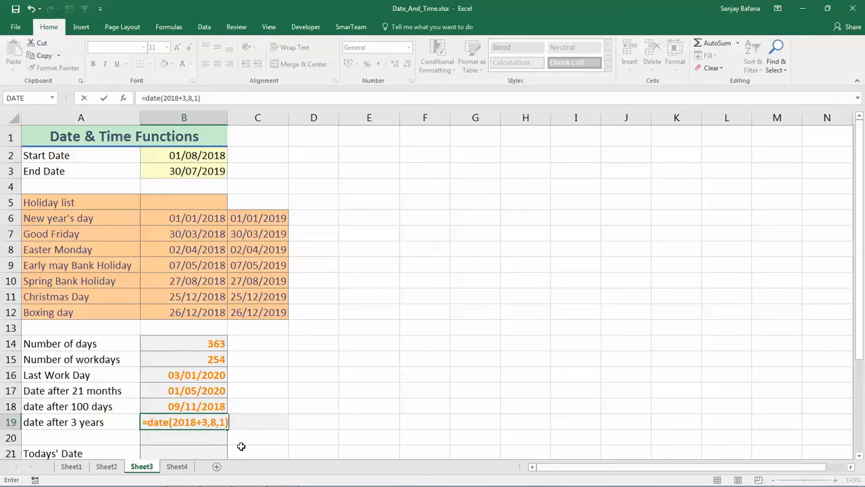
key(Return)
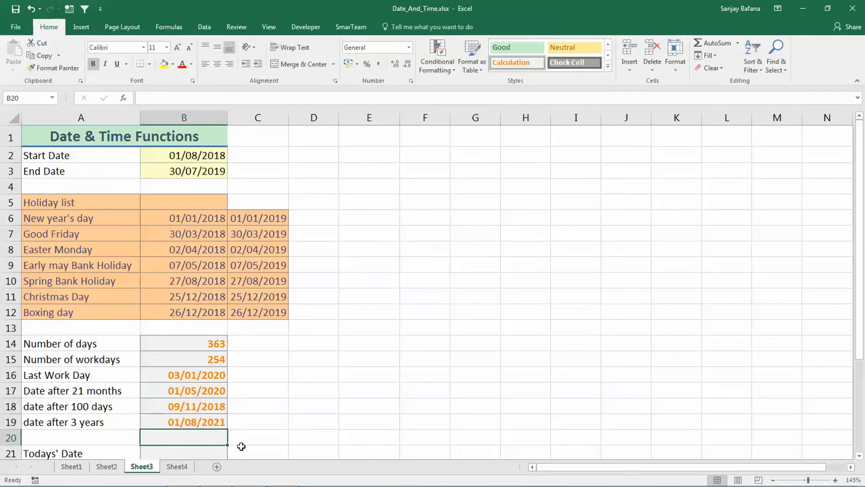
Step: Insert the current date, 30/06/2018, as a fixed value in cell B21 beside Todays' Date
drag(860, 352, 861, 369)
click(209, 398)
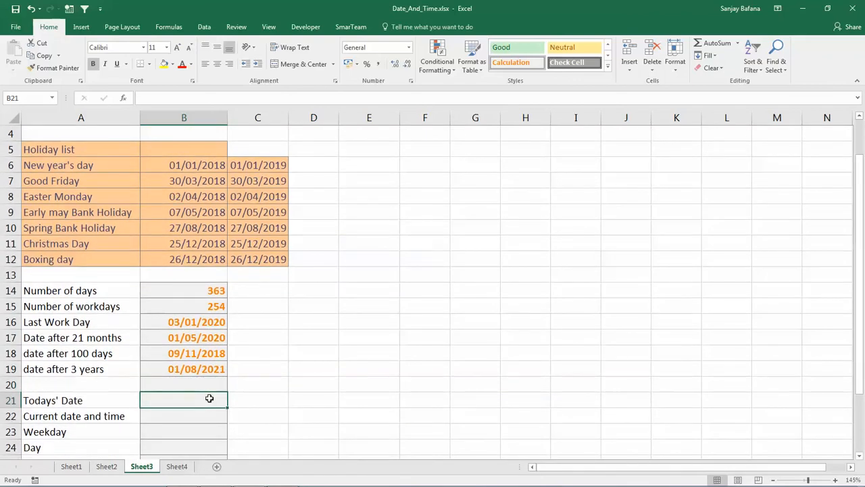
key(ctrl+semicolon)
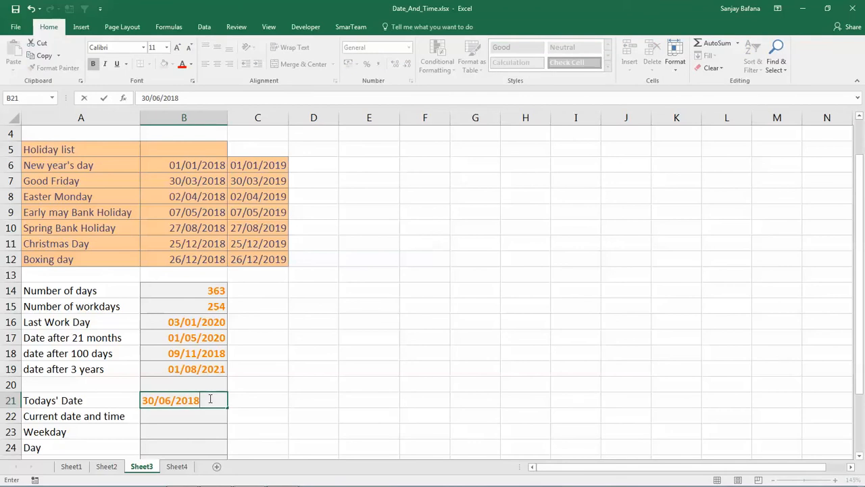
key(Return)
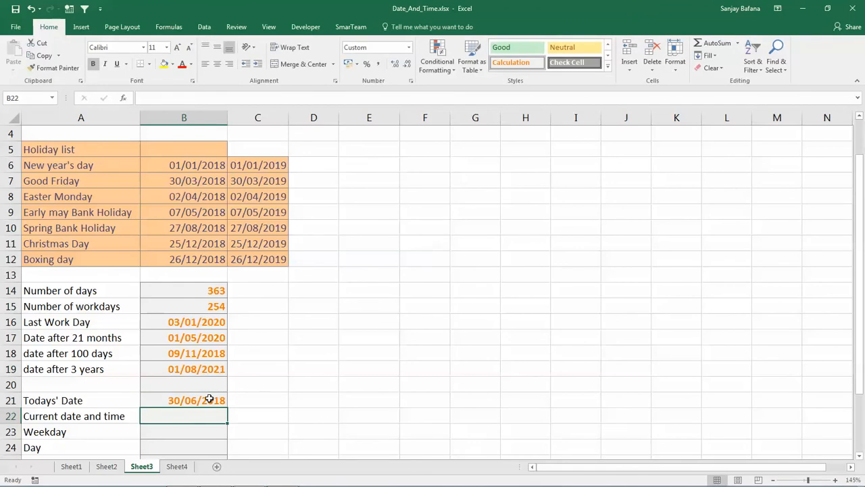
Step: Replace the fixed date in cell B21 with the formula =TODAY()
click(210, 399)
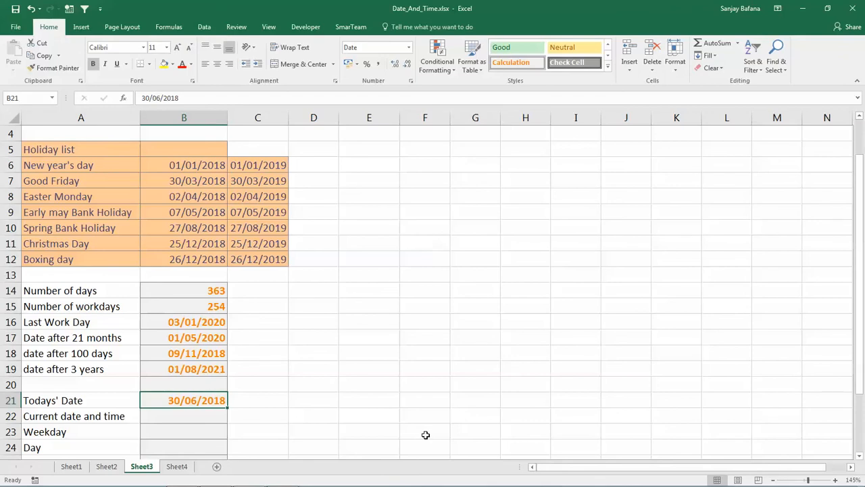
text(=)
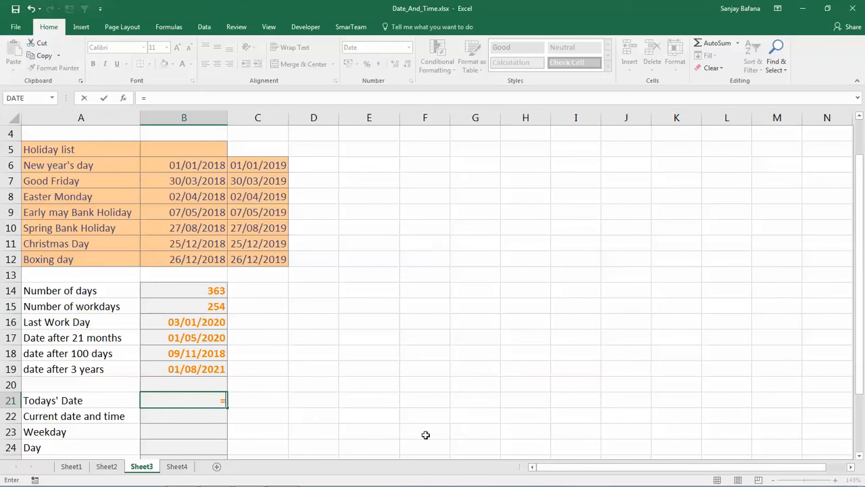
text(today)
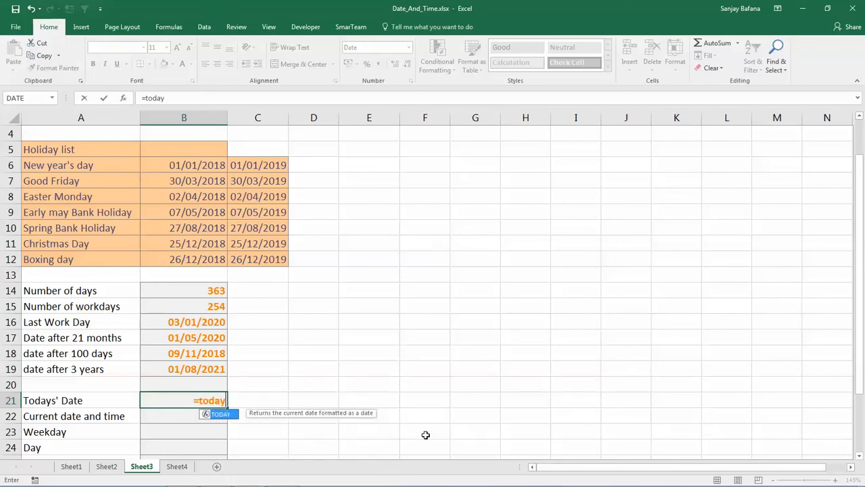
text(())
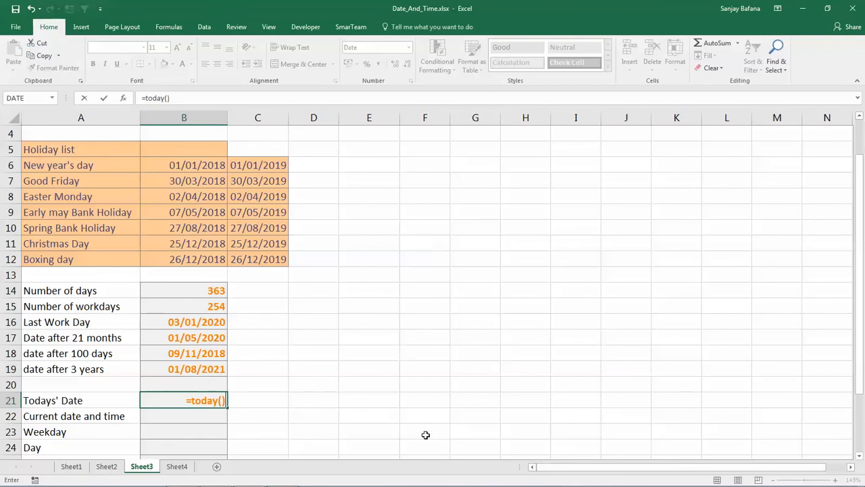
key(Return)
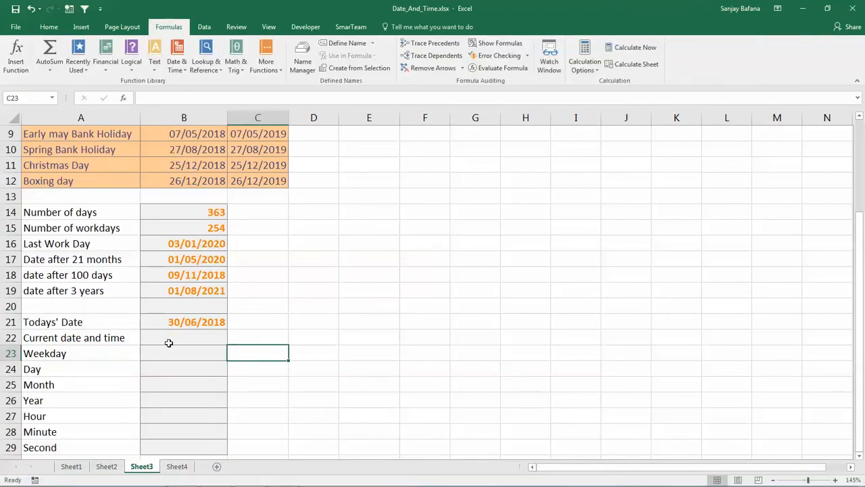
Step: Enter =NOW() in cell B22 for the current date and time, and autofit column B to its contents
click(169, 340)
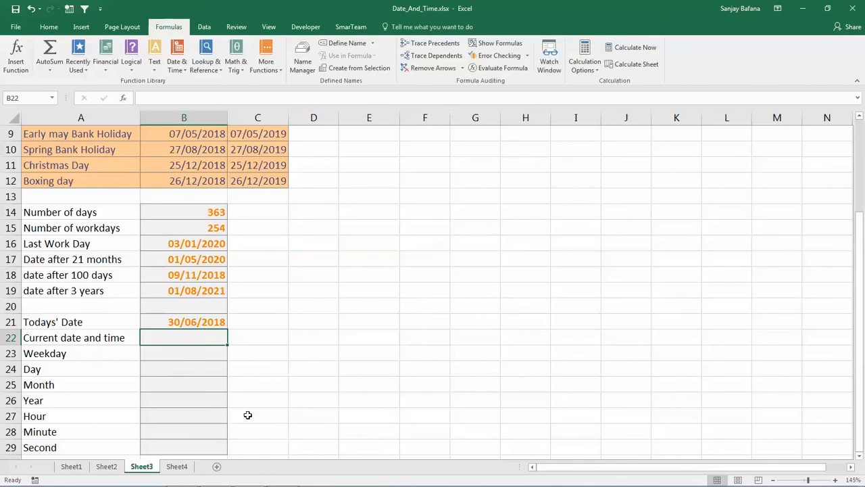
text(=now)
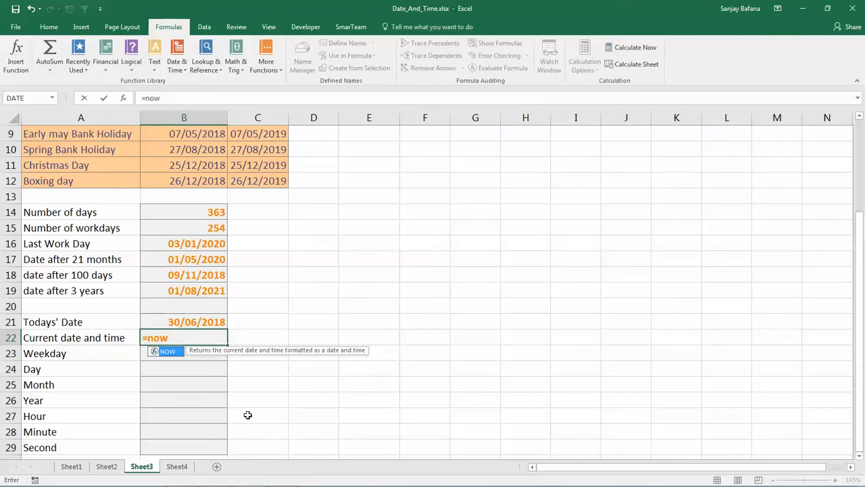
text(())
key(Return)
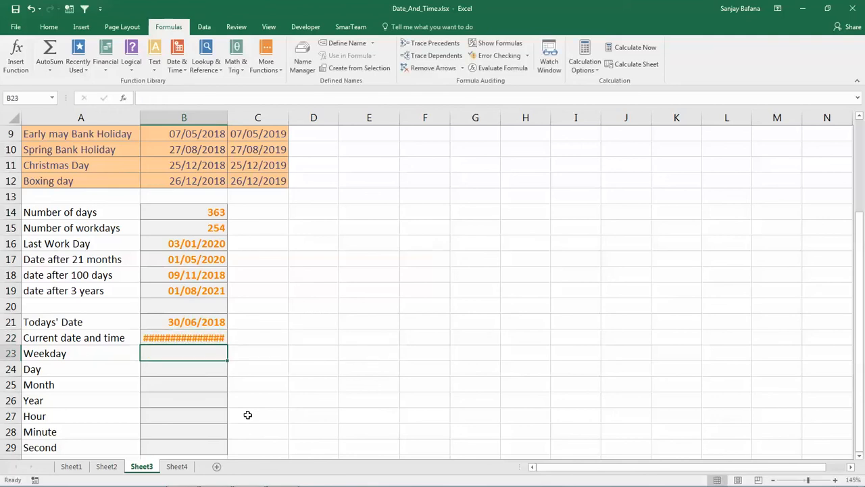
double_click(227, 117)
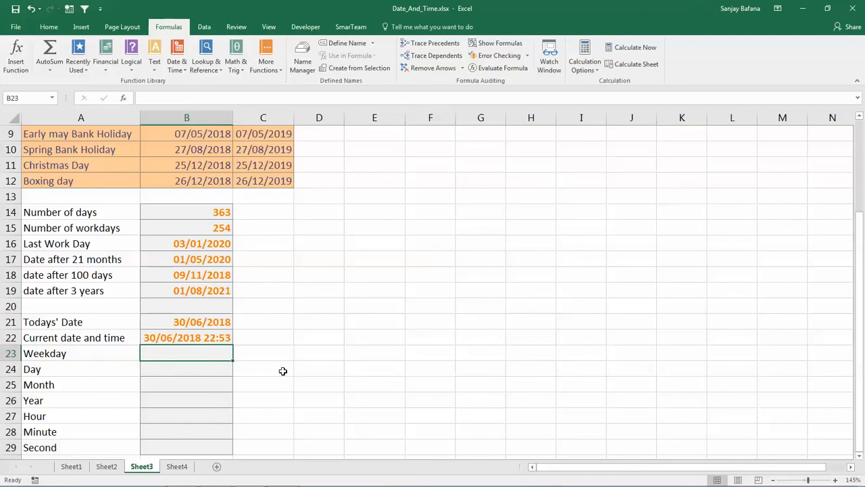
mouse_move(347, 485)
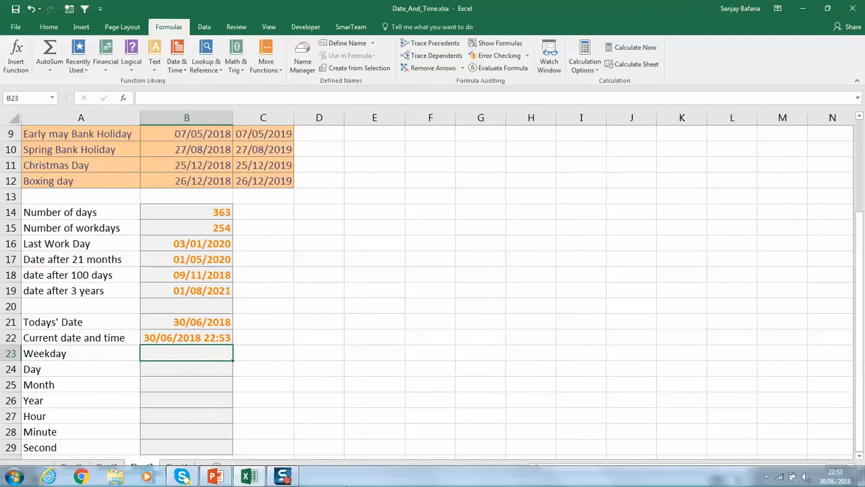
Step: Calculate the weekday of today's date in cell B23 with =WEEKDAY(B21,1), numbering Sunday as 1 through Saturday as 7
click(218, 338)
click(212, 352)
click(177, 380)
key(Up)
key(Up)
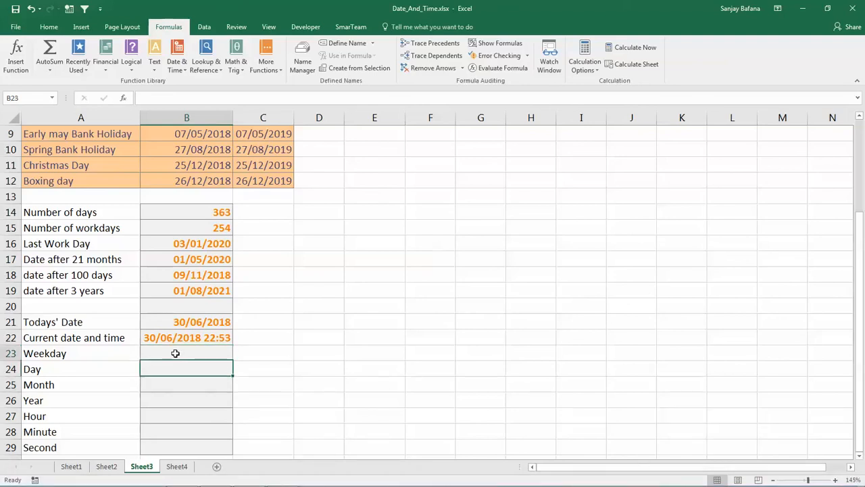
text(=wee)
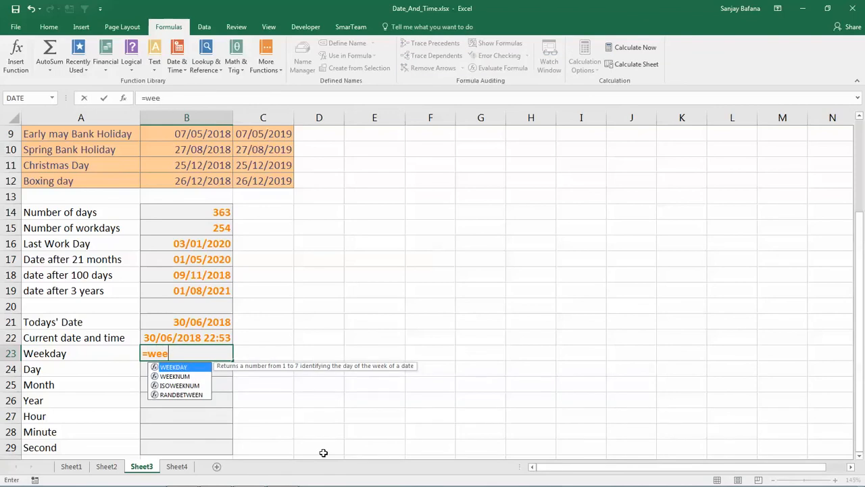
text(kday)
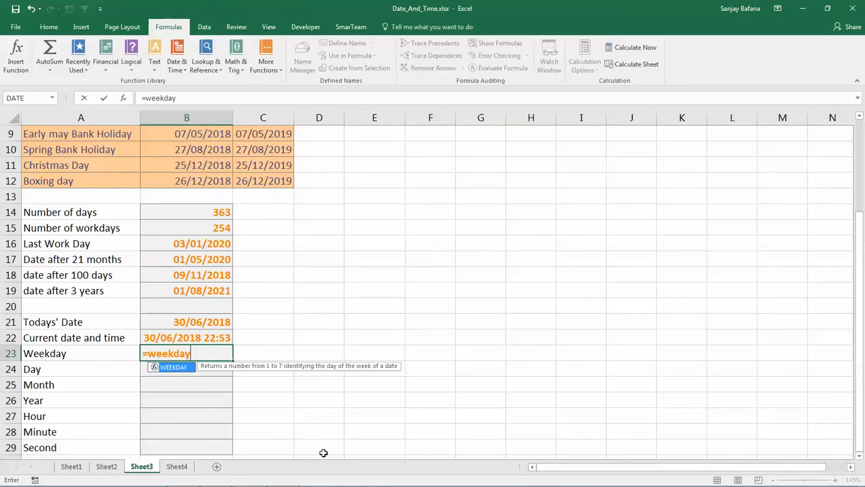
text(()
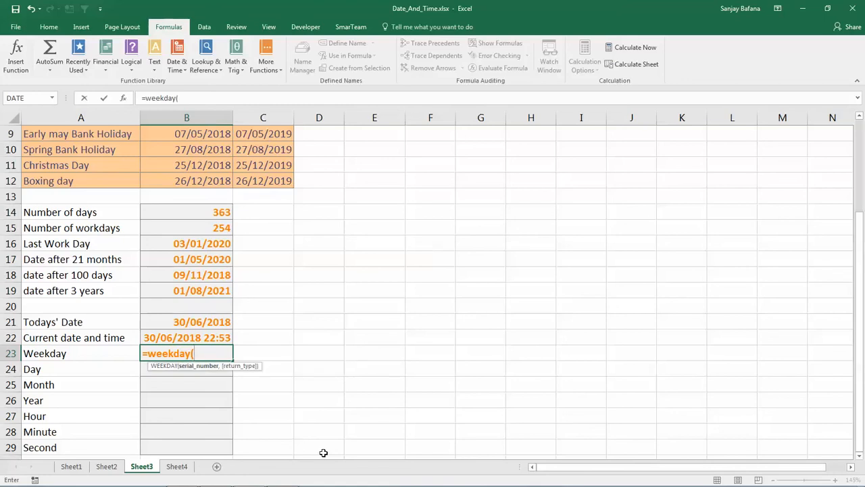
click(201, 324)
mouse_move(216, 476)
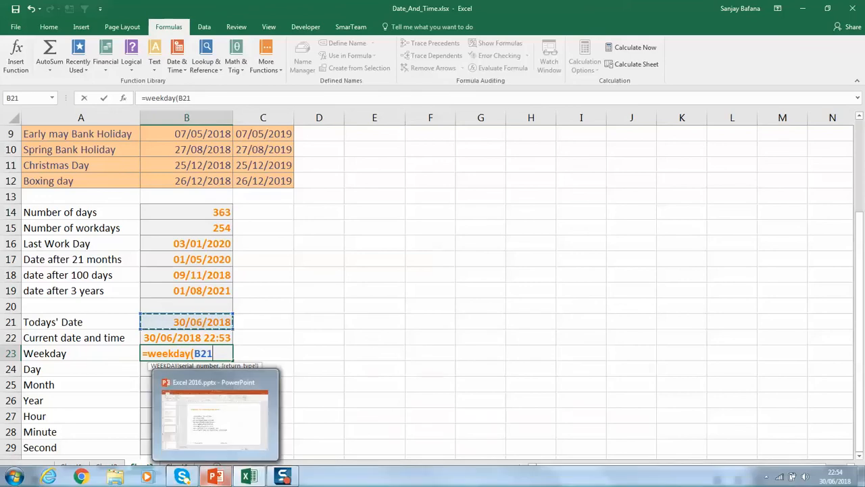
text(,)
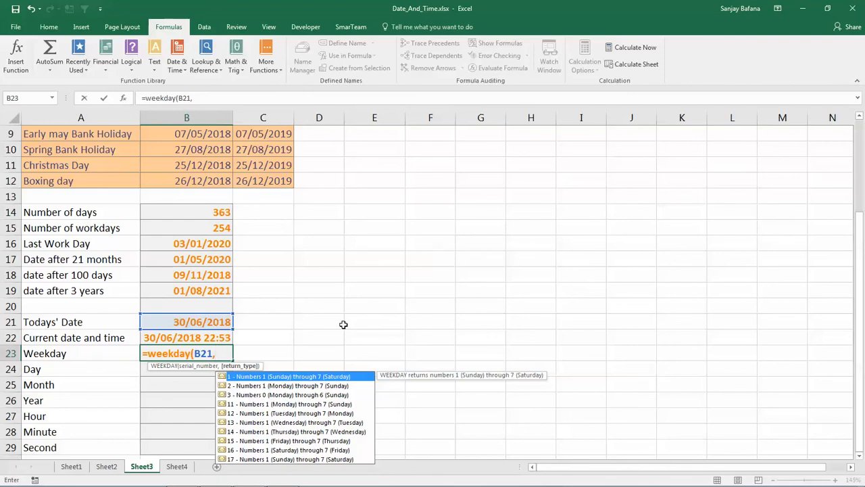
text(1))
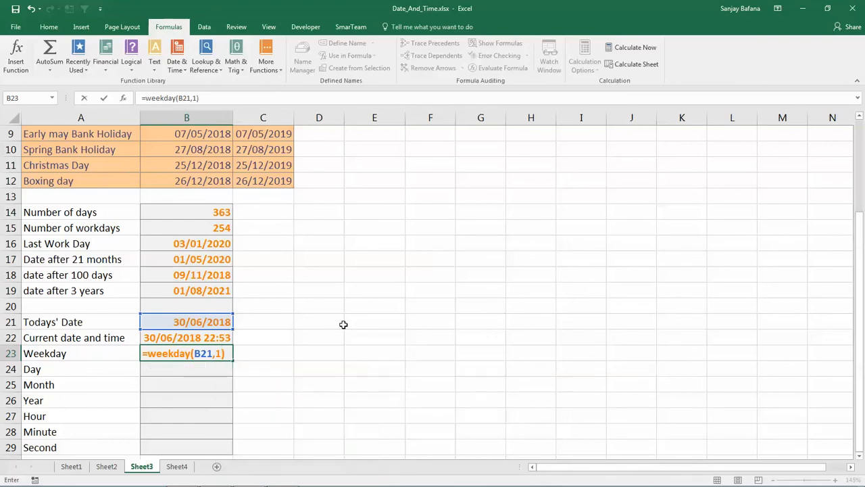
key(Return)
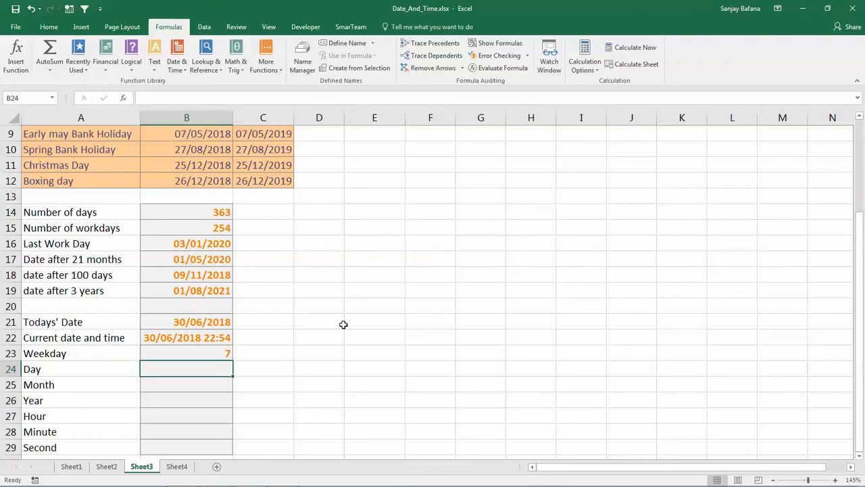
Step: Extract the day from today's date in cell B24 with =DAY(B21)
text(=day)
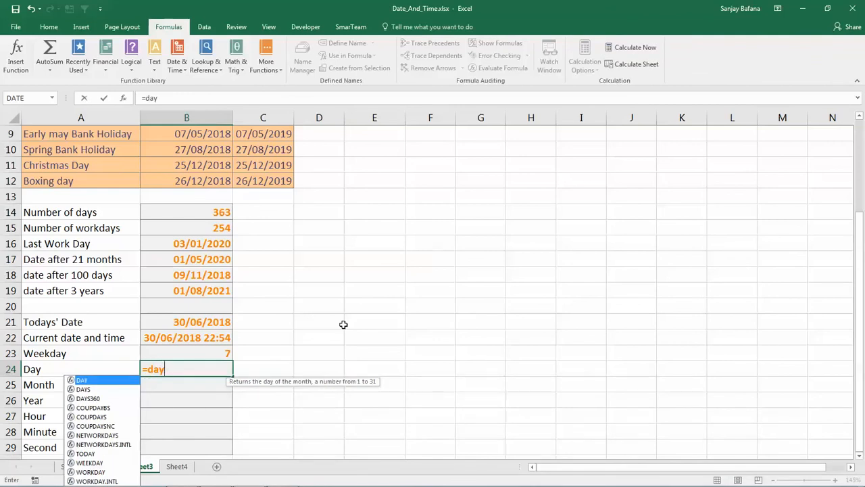
text(()
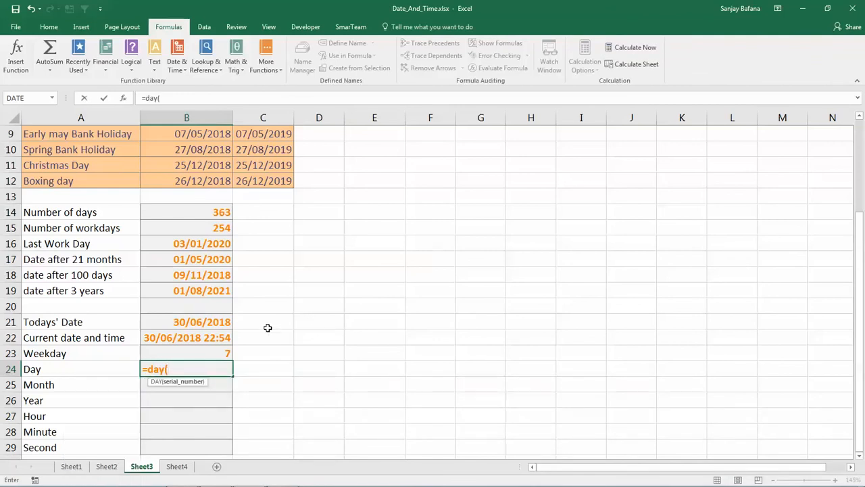
click(216, 323)
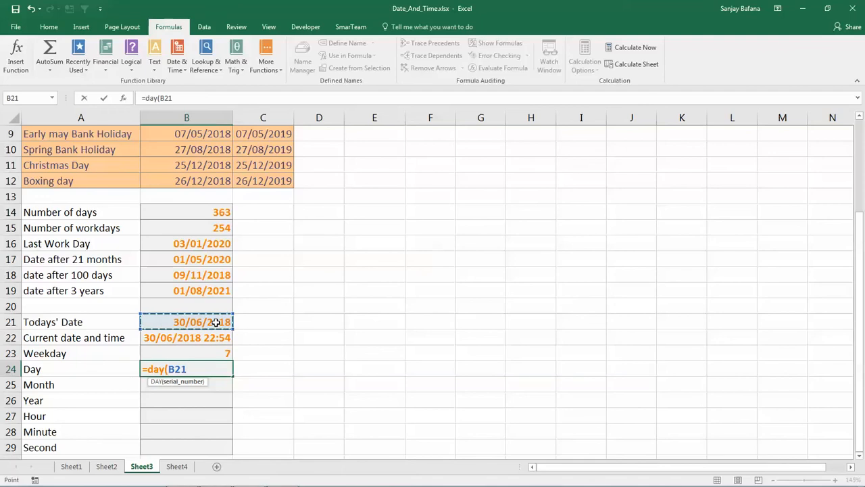
text())
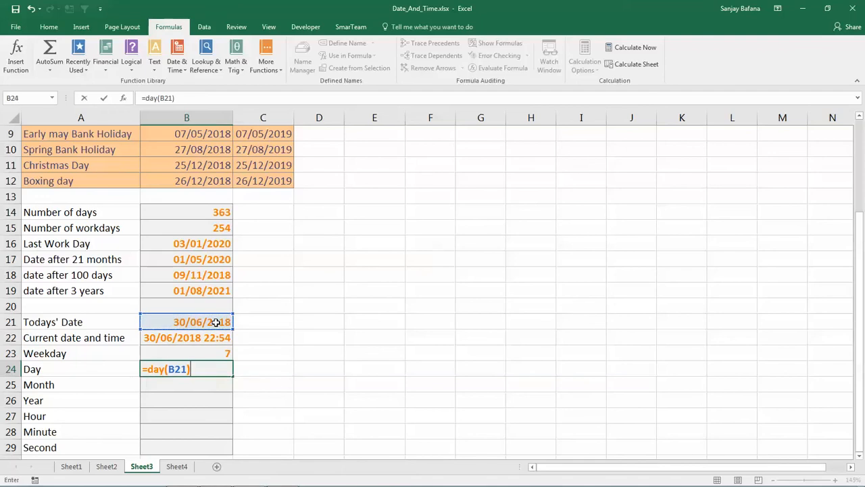
key(Return)
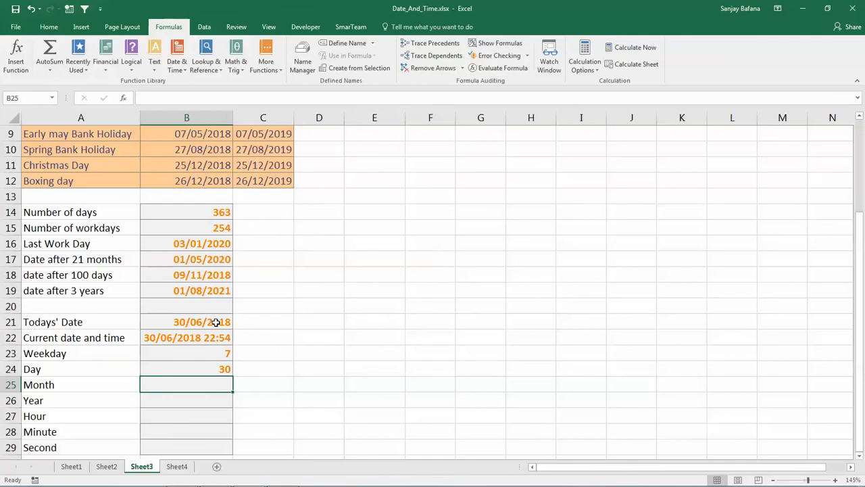
Step: Extract the month from today's date in cell B25 with =MONTH(B21)
text(=)
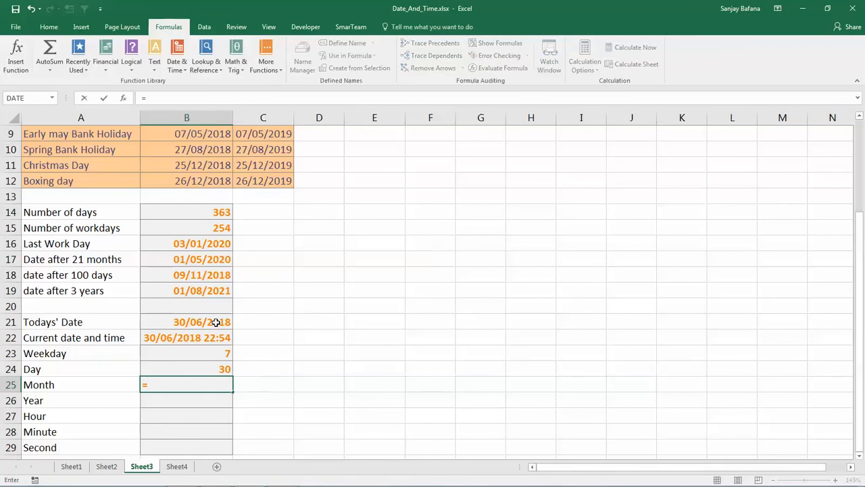
text(month()
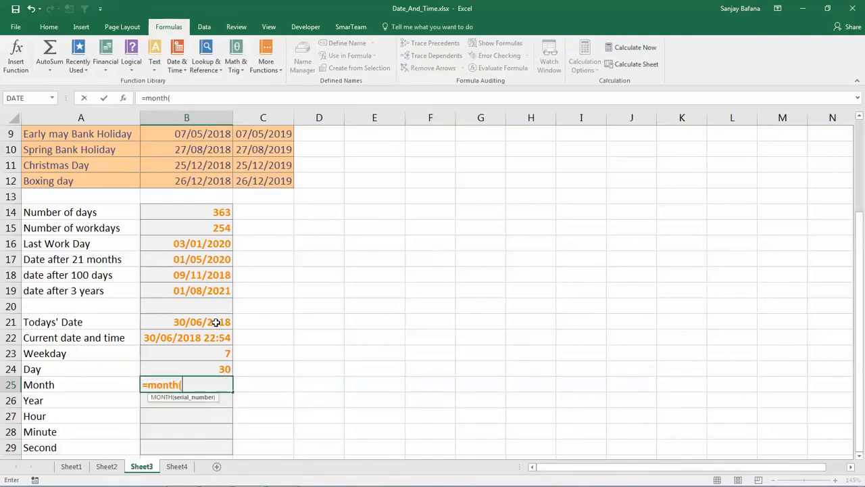
click(210, 323)
text())
key(Return)
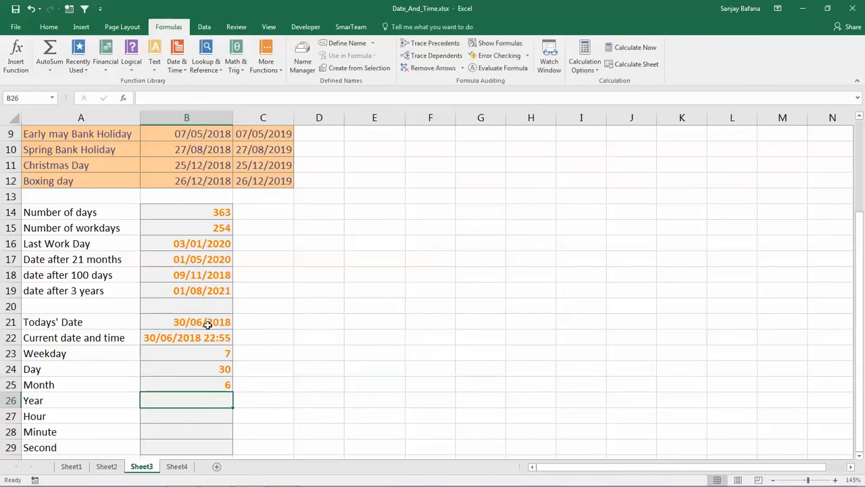
Step: Extract the year from today's date in cell B26 with =YEAR(B21)
text(=yea)
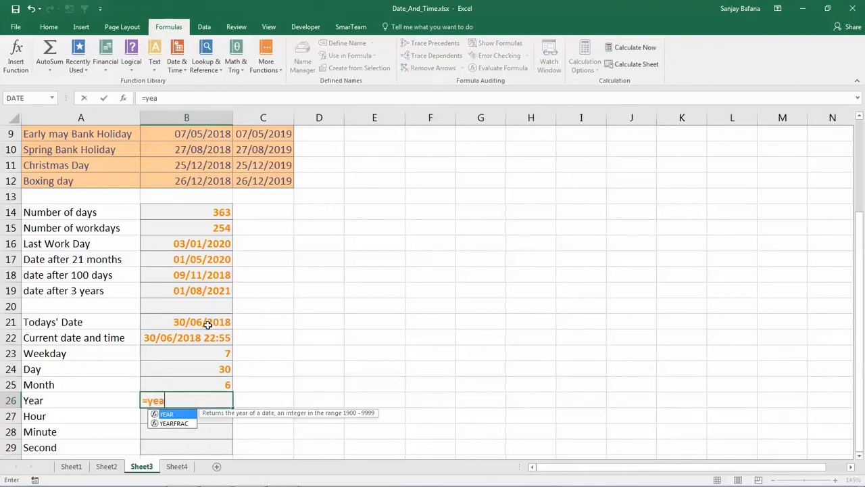
text(r()
click(207, 325)
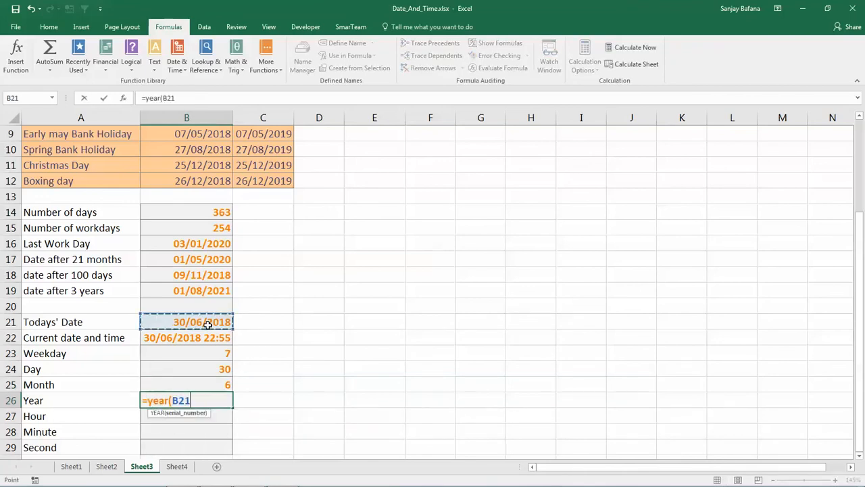
text())
key(Return)
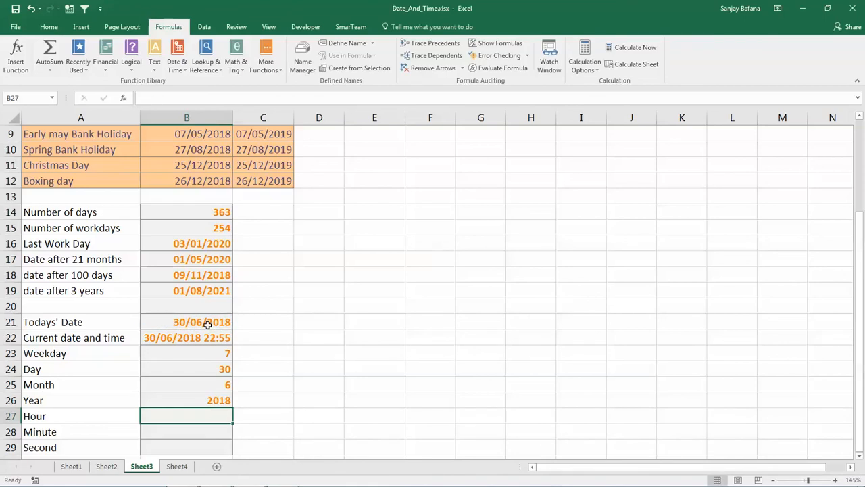
Step: Extract the hour from the current date and time in cell B27 with =HOUR(B22)
text(=hour)
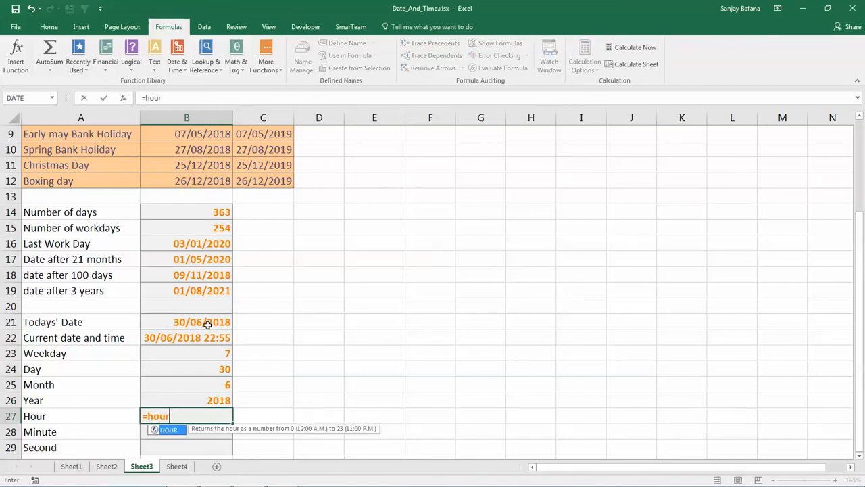
text(()
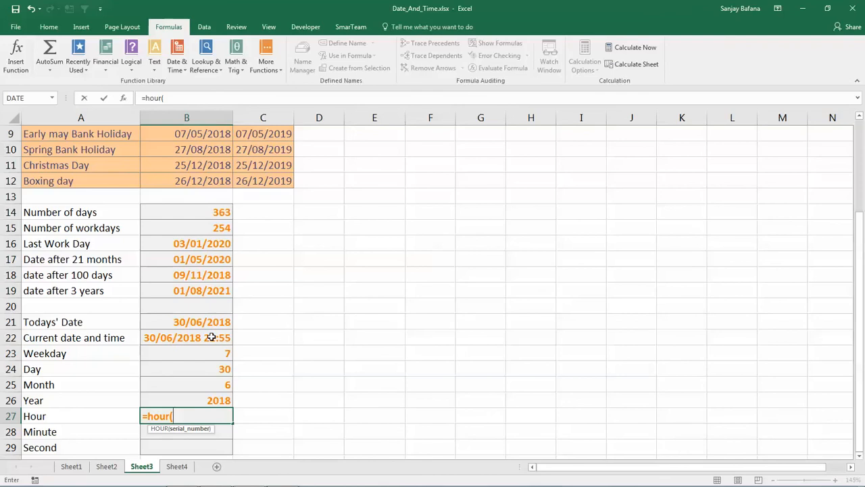
click(208, 338)
text())
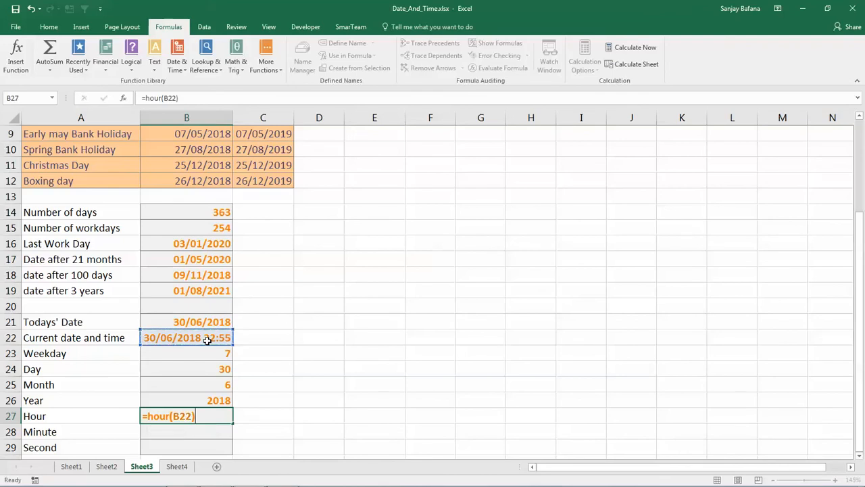
key(Return)
Step: Extract the minute from the current date and time in cell B28 with =MINUTE(B22)
text(=mi)
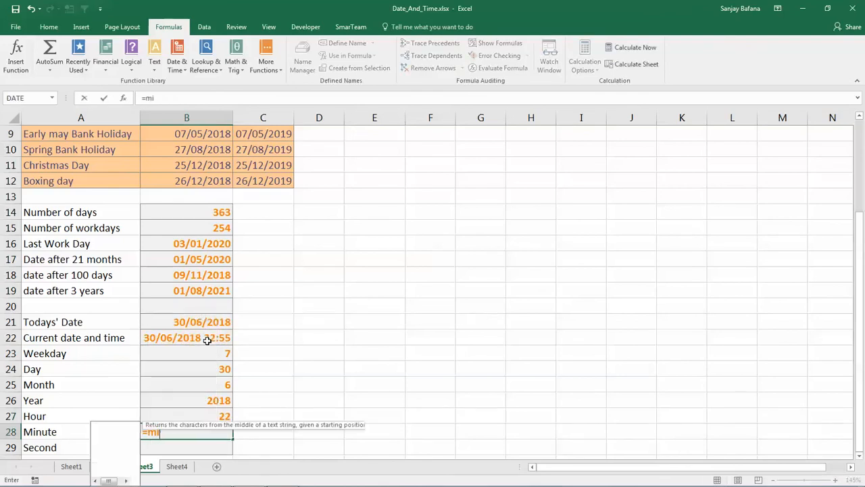
text(nute()
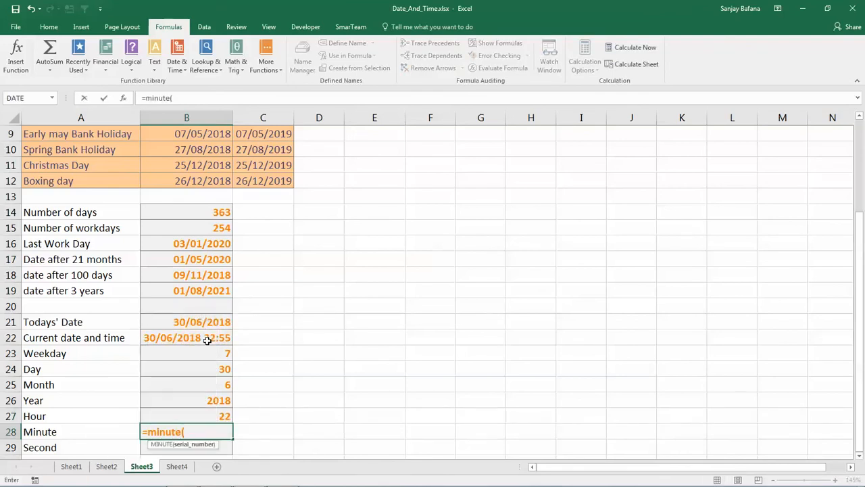
click(208, 340)
text())
key(Return)
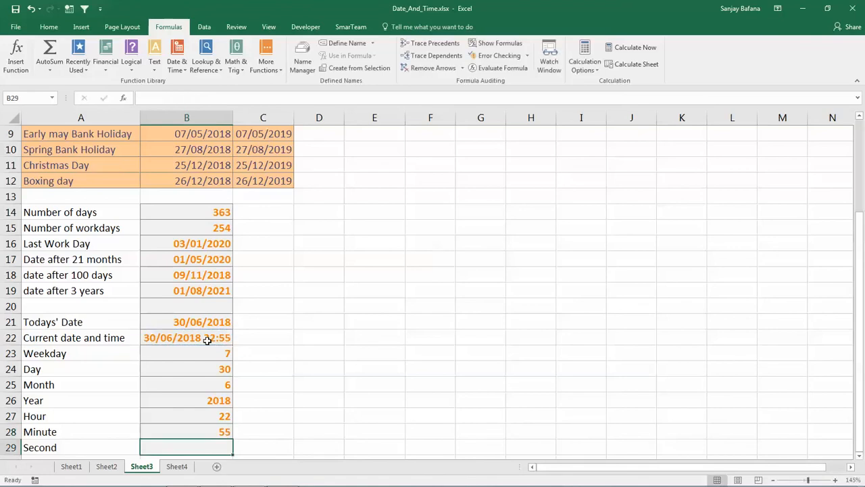
Step: Extract the second from the current date and time in cell B29 with =SECOND(B22)
text(=seco)
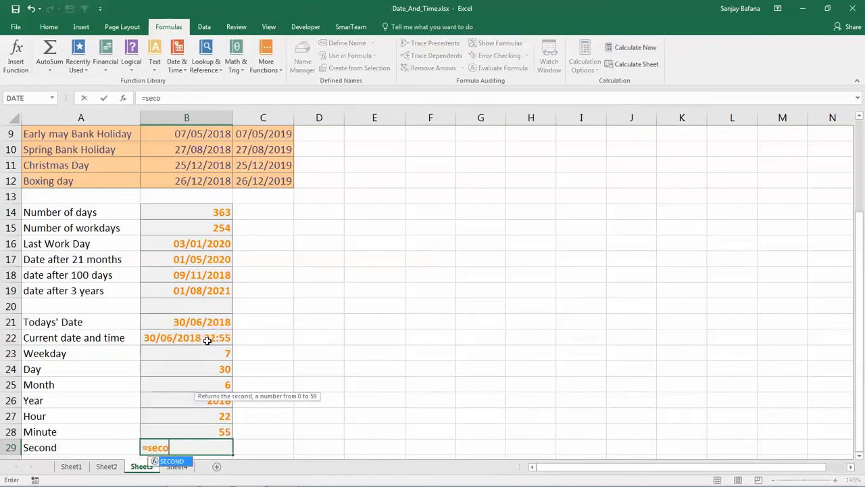
text(nd()
click(207, 340)
text())
key(ctrl+Return)
key(Return)
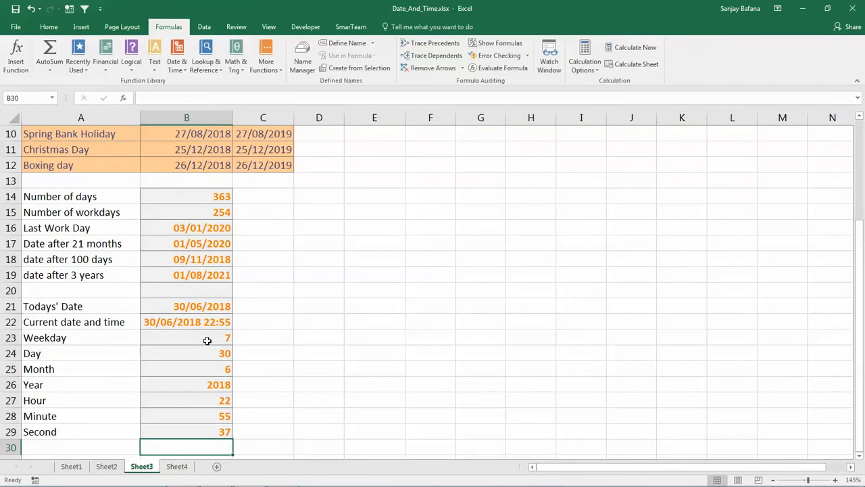
Step: Recalculate the worksheet repeatedly to watch the seconds value in cell B29 refresh
click(212, 432)
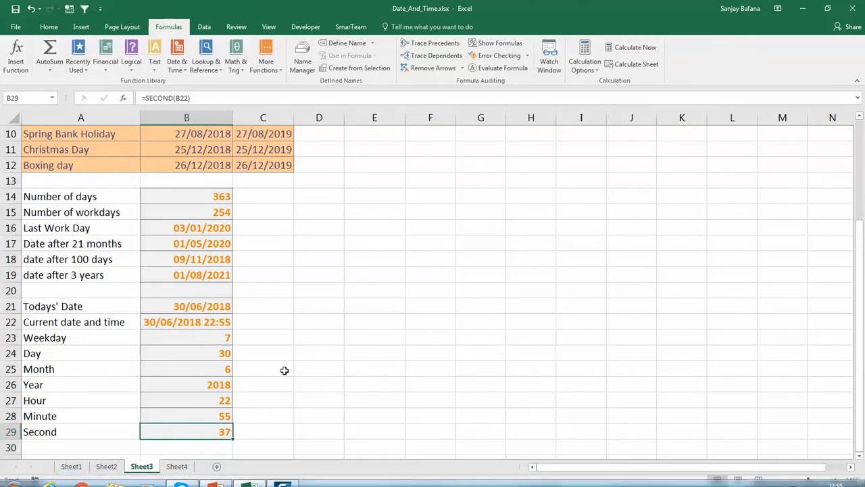
key(F9)
key(F9)
key(F9)
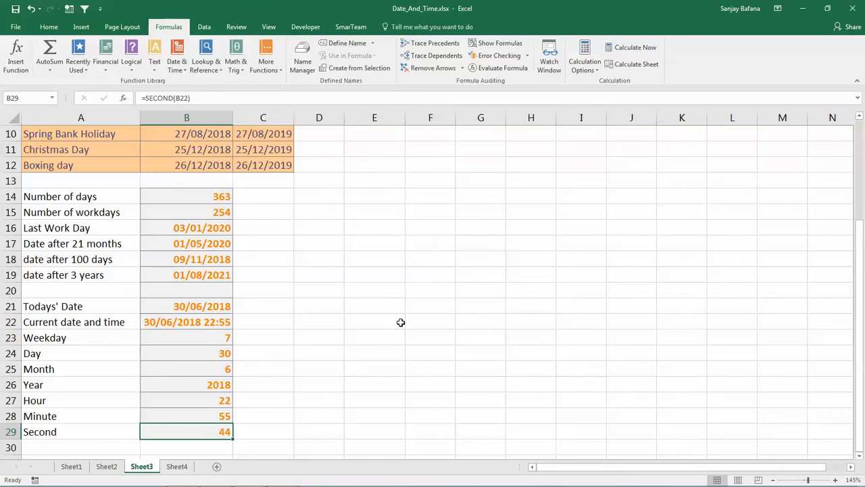
key(F9)
key(F9)
key(F9)
key(F9)
key(F9)
key(F9)
key(F9)
Step: Copy the formatting of the Second row, A29:B29, onto cells A30:B30 with Format Painter
drag(85, 431, 153, 431)
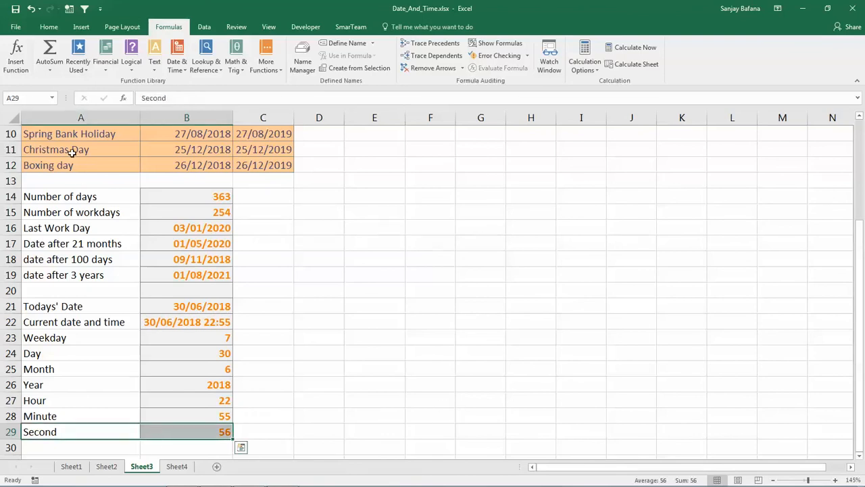
click(49, 27)
click(55, 68)
click(71, 447)
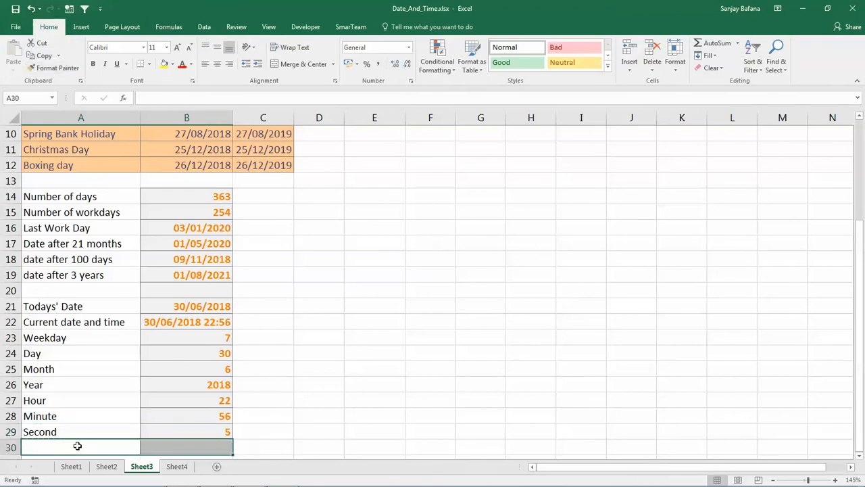
Step: Enter the label "Week number" in cell A30 below Second
text(Weekday)
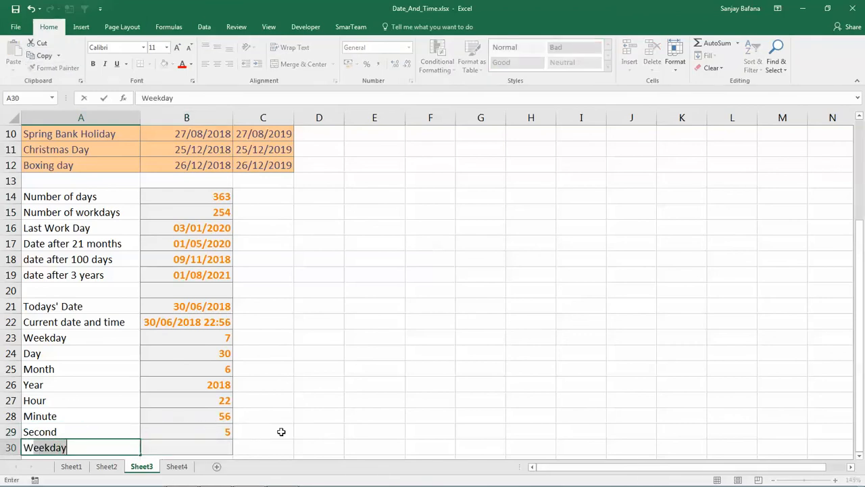
text(num)
key(BackSpace)
key(BackSpace)
key(BackSpace)
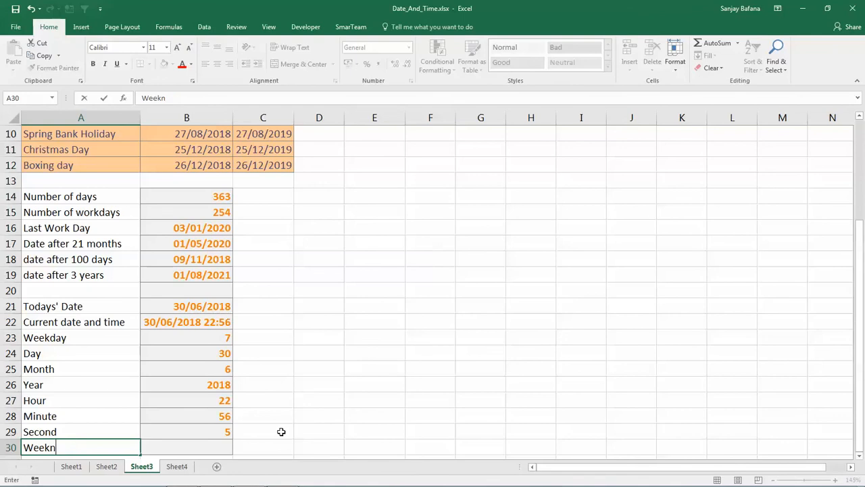
text(number)
key(Return)
Step: Calculate the week number of today's date in cell B30 with =WEEKNUM(B21)
key(Up)
key(Right)
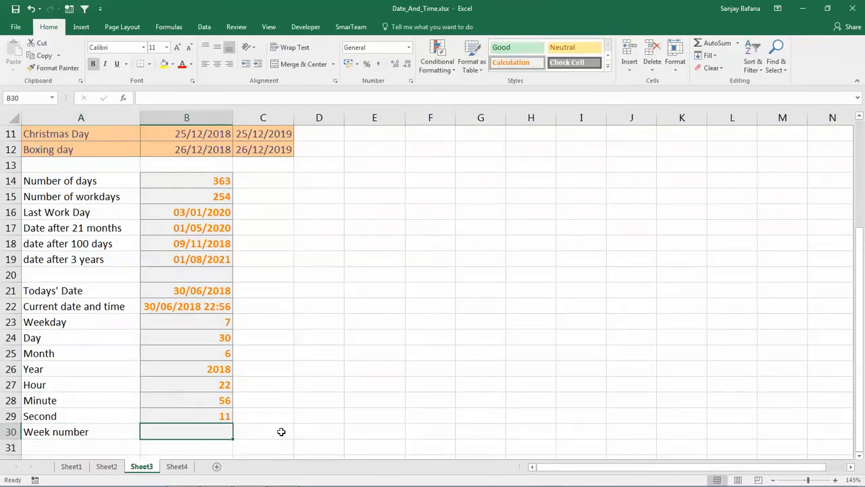
text(=wee)
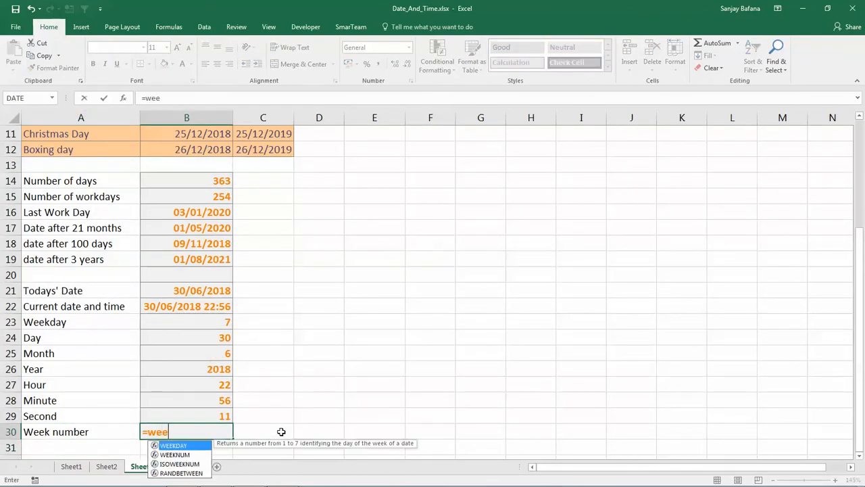
text(knum)
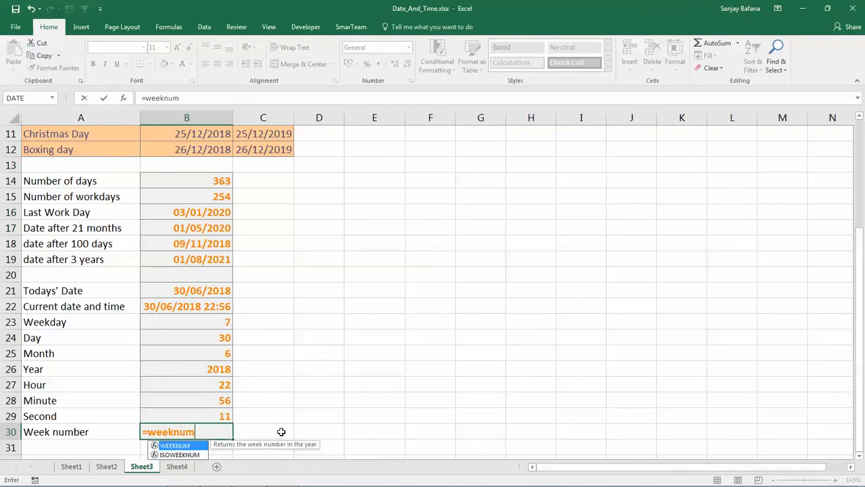
text(()
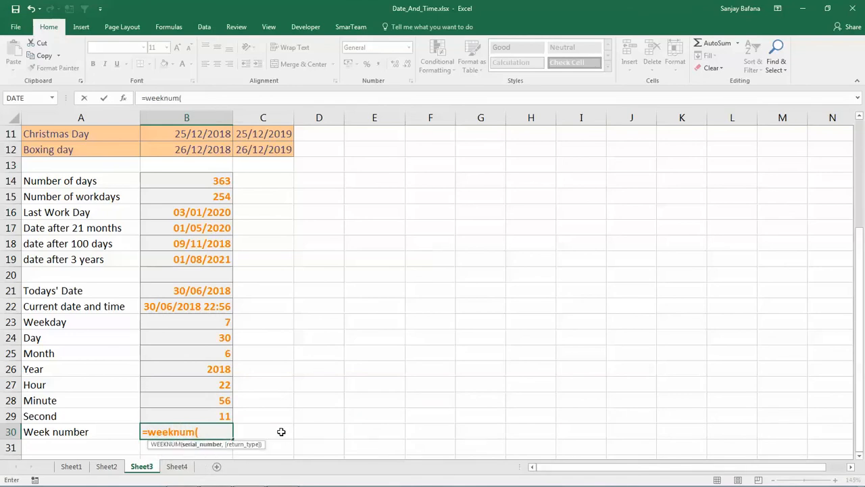
click(196, 295)
text())
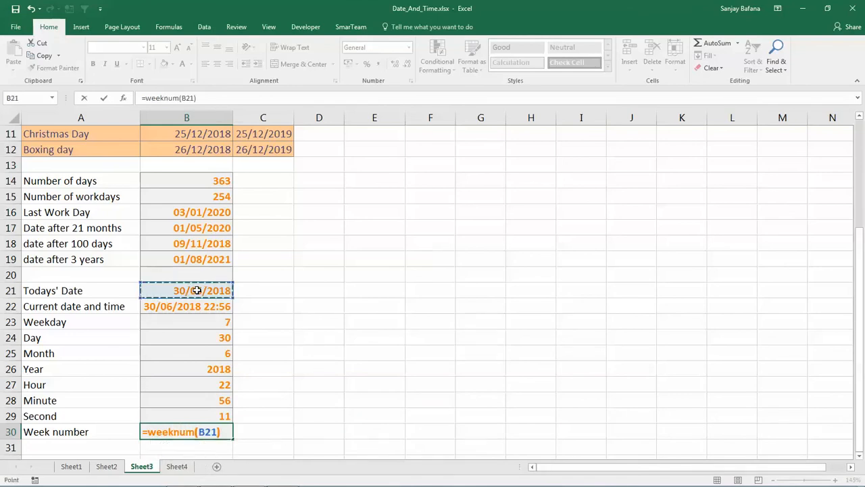
key(Return)
key(Up)
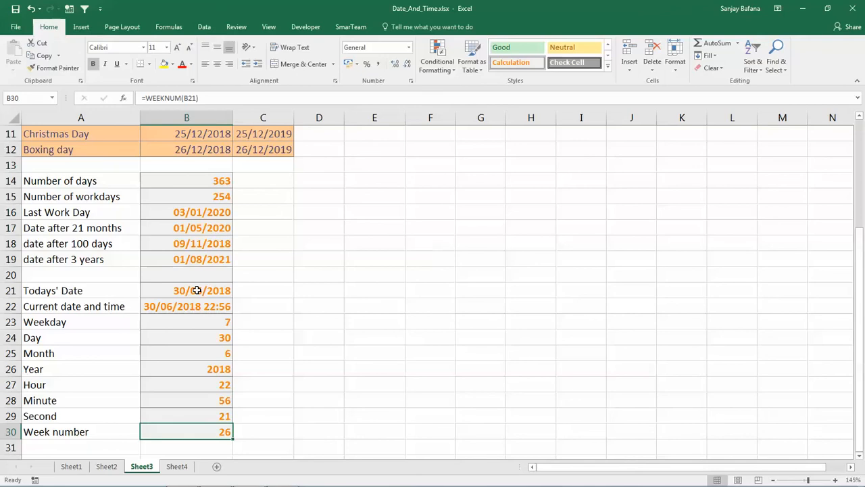
Step: Display the formulas in the sheet's cells and examine the day, workday and future-date formulas in B14:B19
click(324, 358)
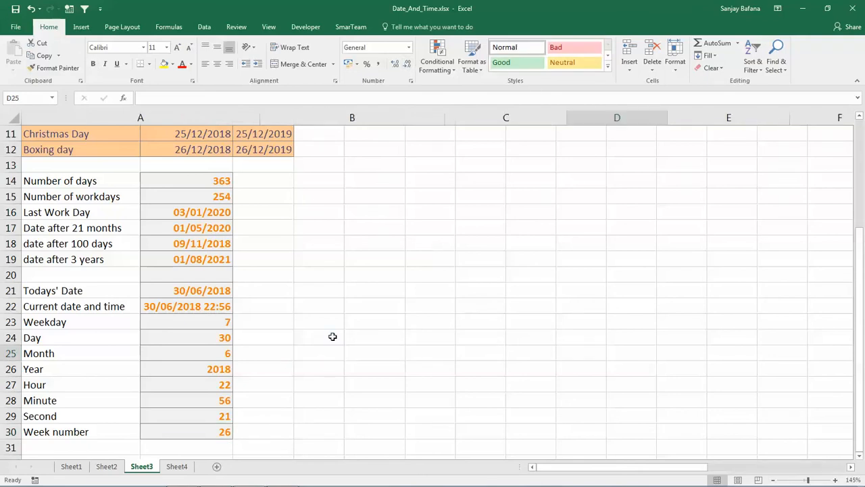
key(ctrl+grave)
drag(861, 365, 864, 383)
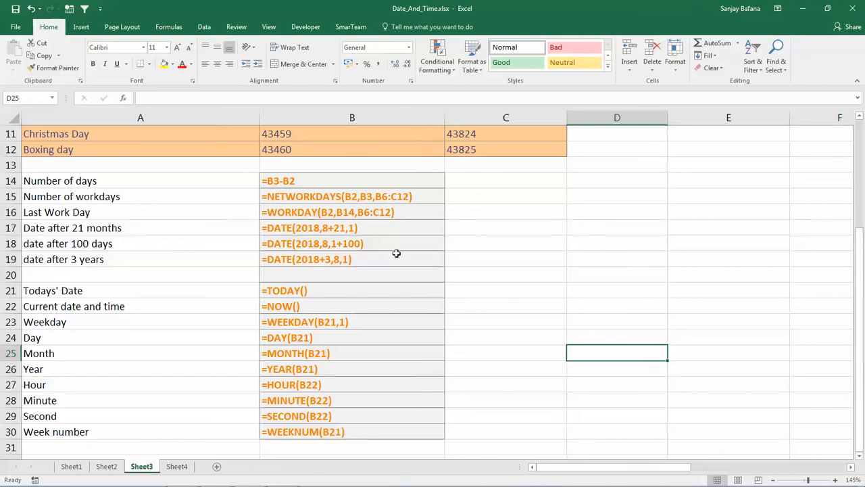
click(301, 181)
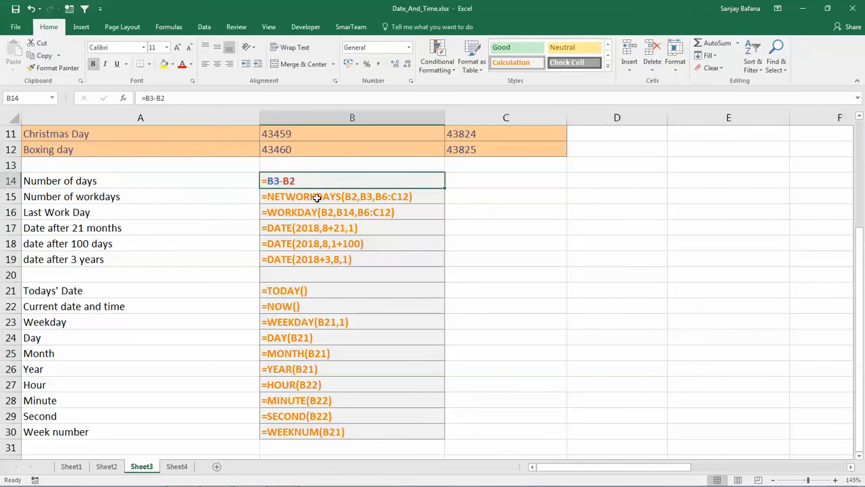
click(315, 197)
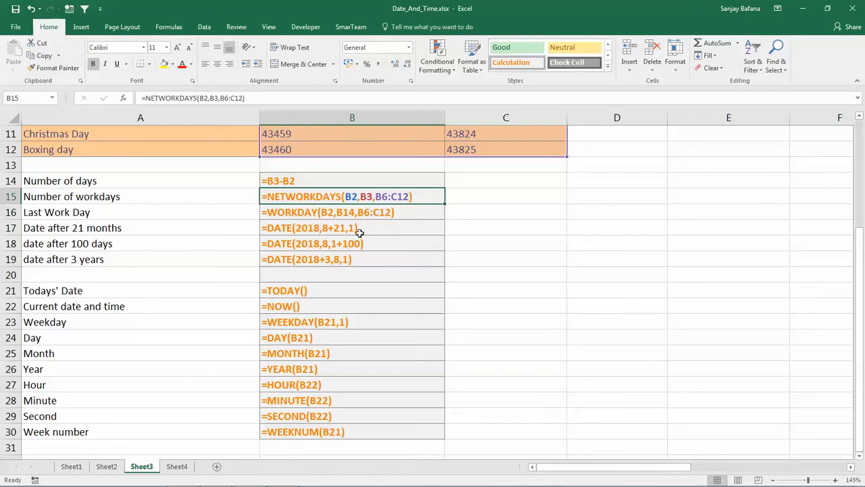
click(360, 212)
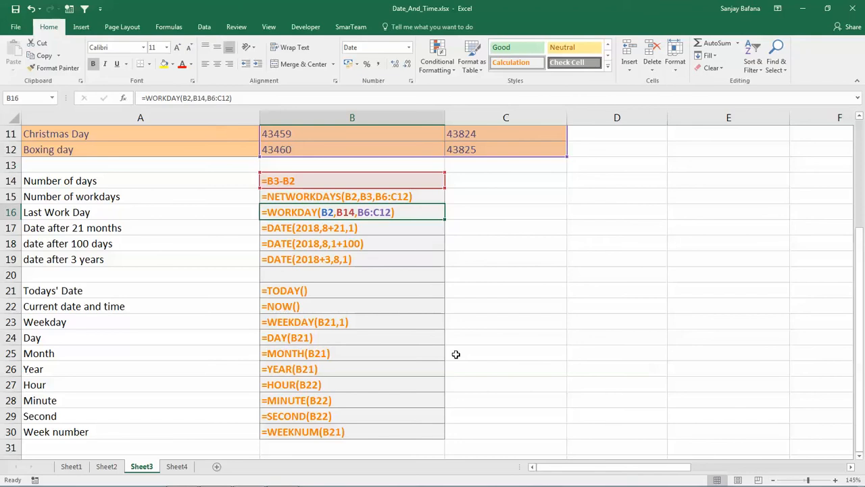
click(339, 230)
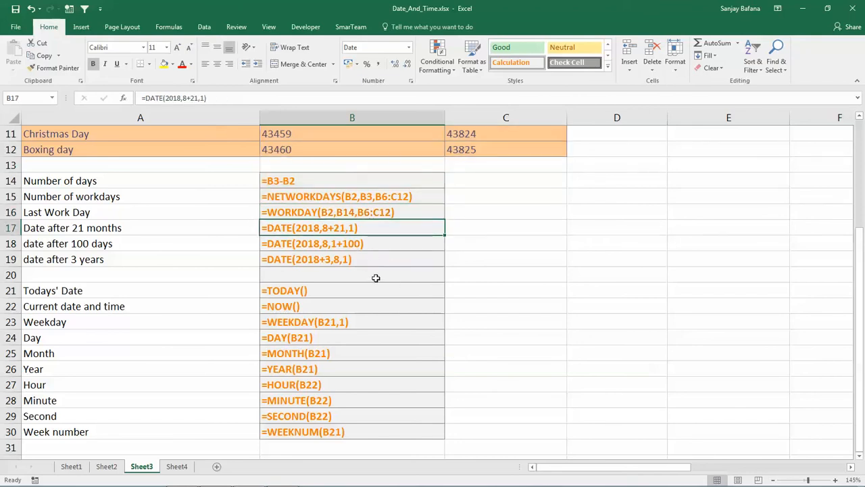
click(289, 249)
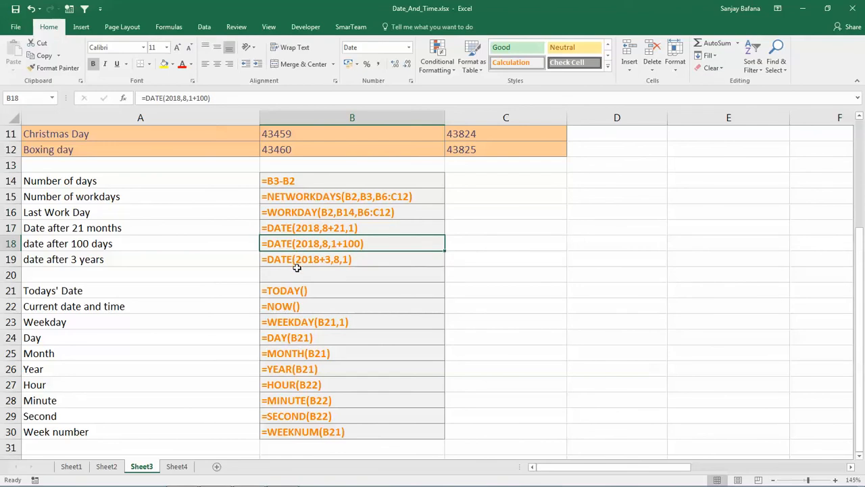
click(298, 262)
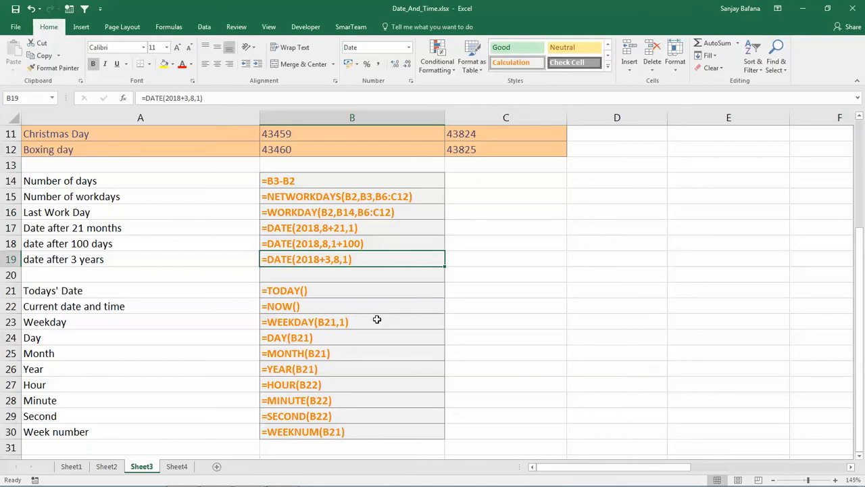
Step: Examine the current date and time, date-part and week number formulas in B21:B30, cell by cell
key(Down)
key(Down)
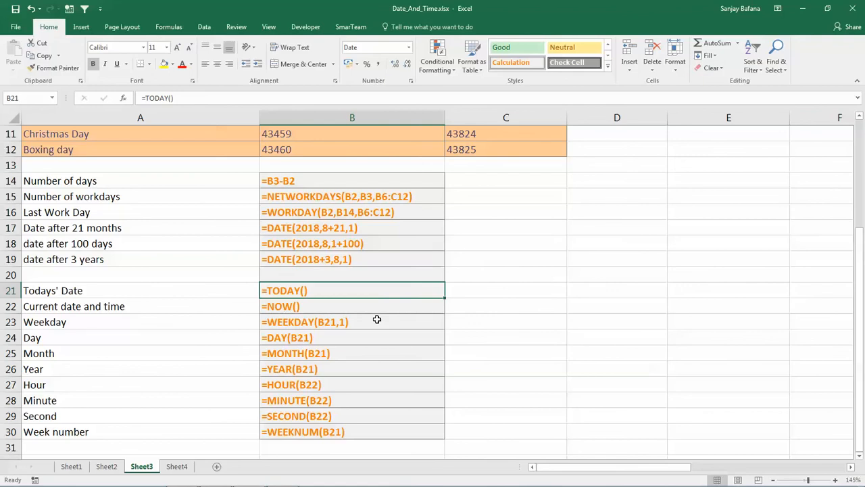
key(Down)
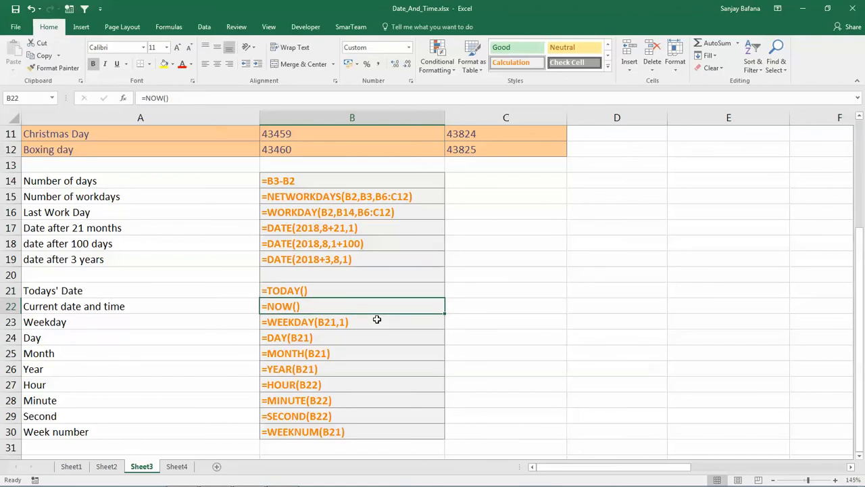
key(Down)
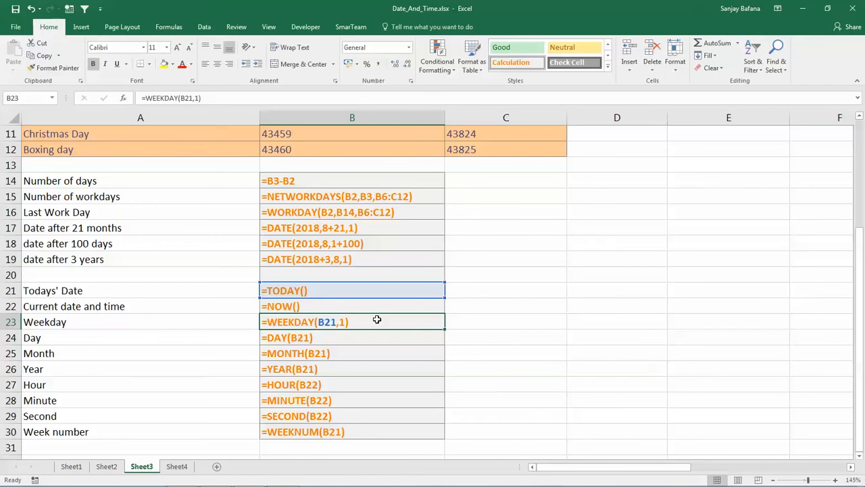
key(Down)
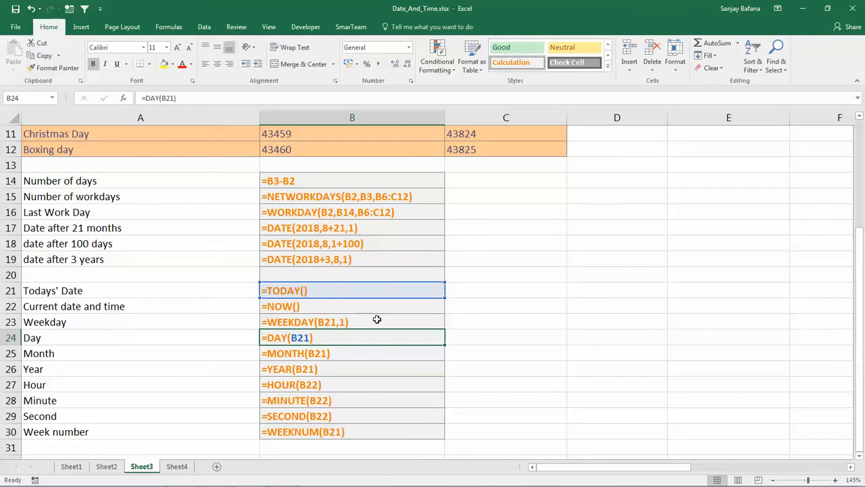
key(Down)
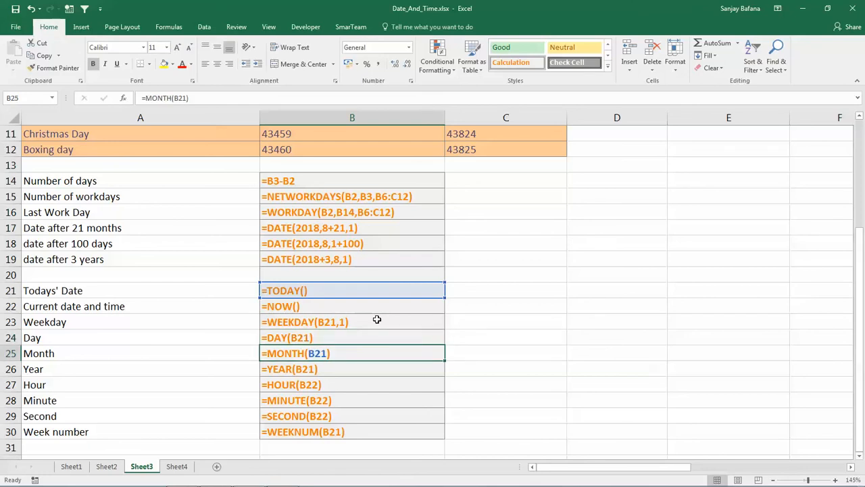
key(Down)
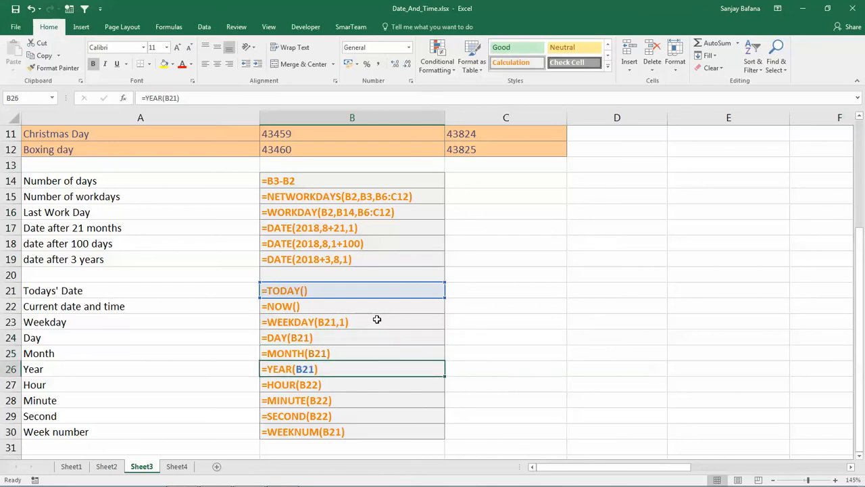
key(Down)
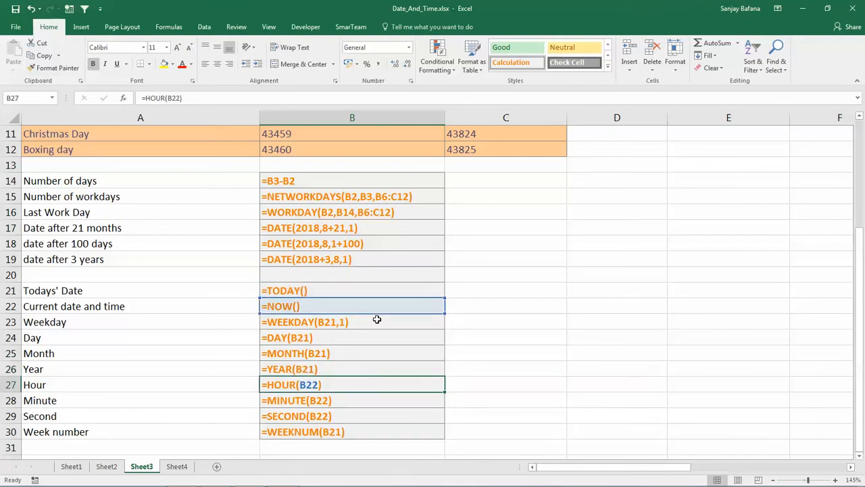
key(Down)
key(Down)
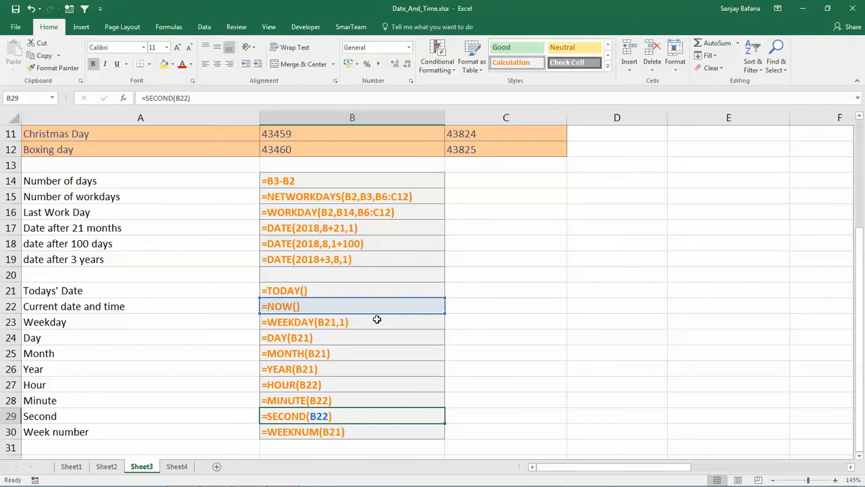
key(Down)
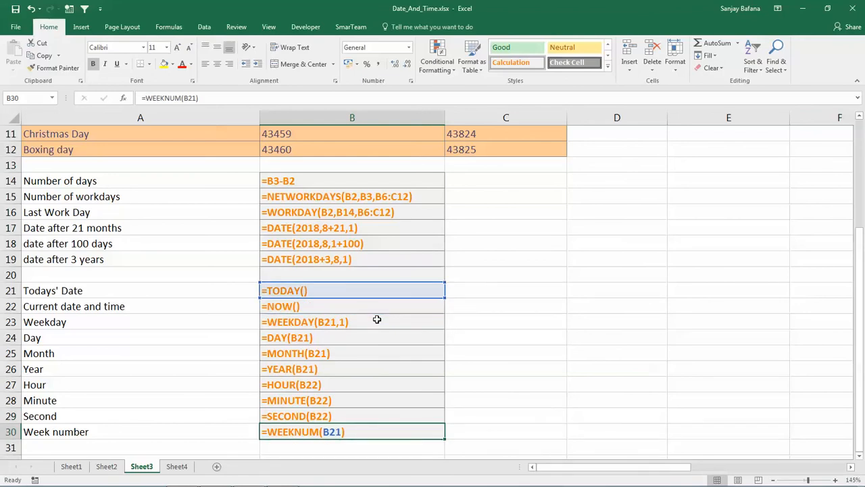
Step: Switch the sheet from showing formulas back to showing calculated values
click(502, 355)
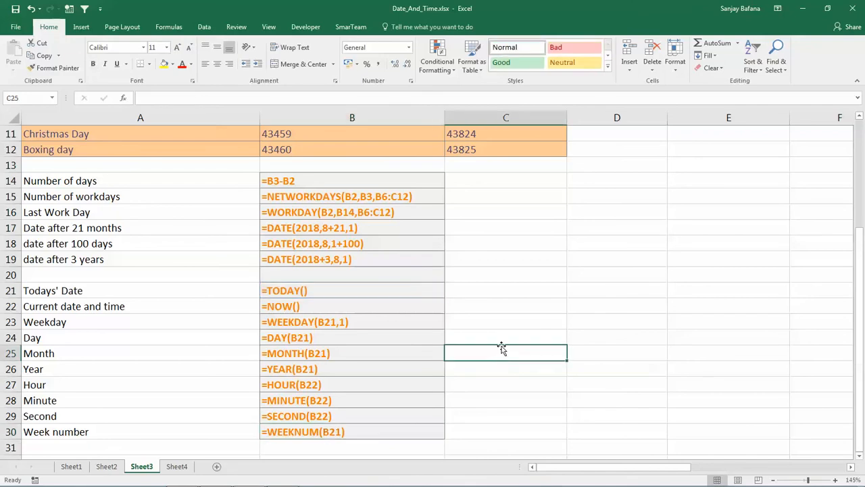
click(345, 180)
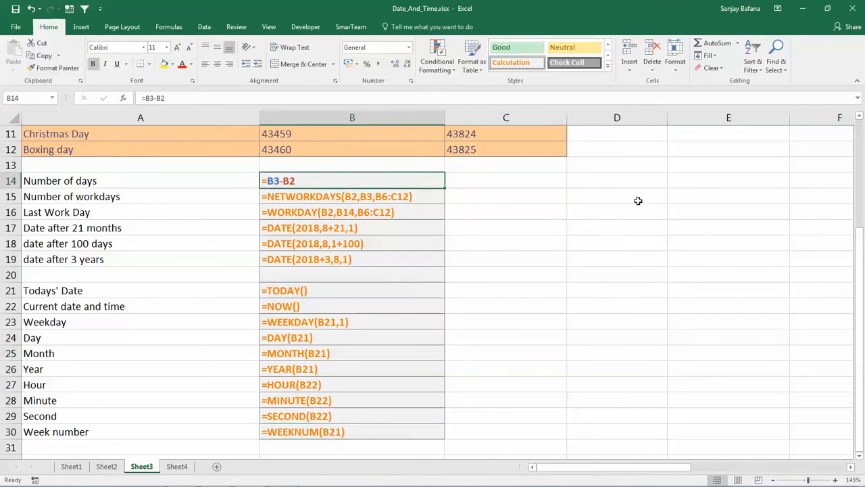
key(ctrl+grave)
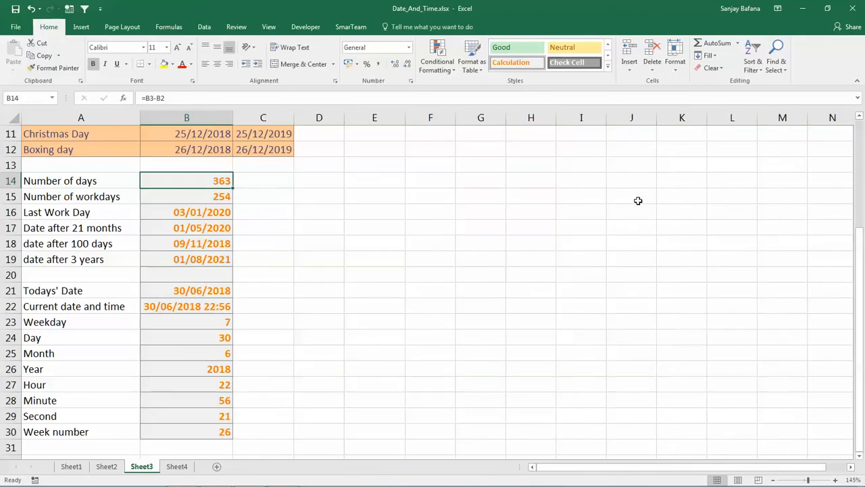
click(319, 273)
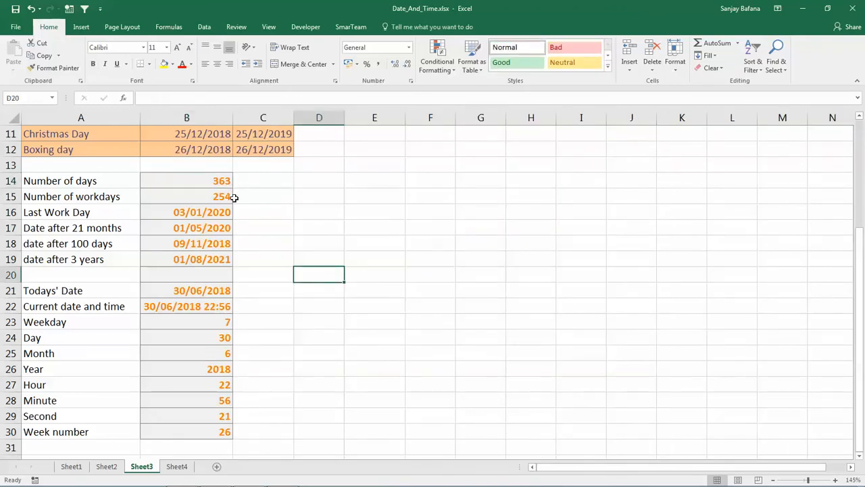
Step: Replace the Number of days formula in cell B14 with =DAYS(B3,B2), using the end date and start date
click(204, 176)
double_click(204, 177)
text(=day)
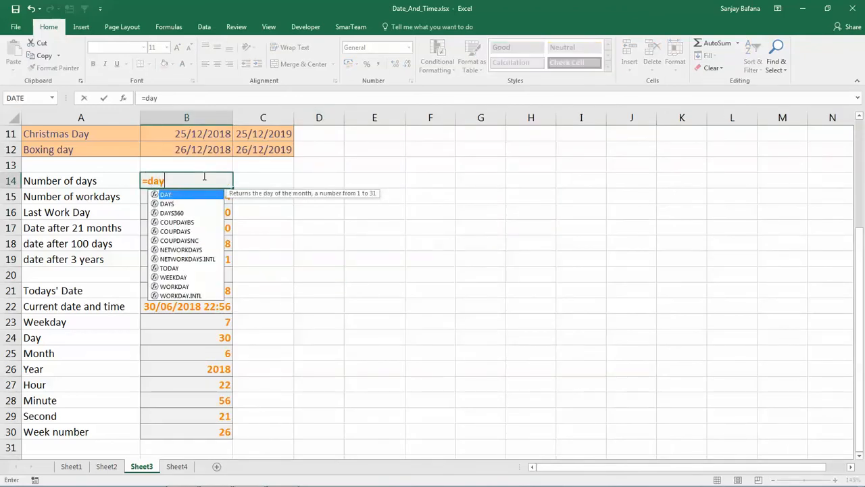
text(s()
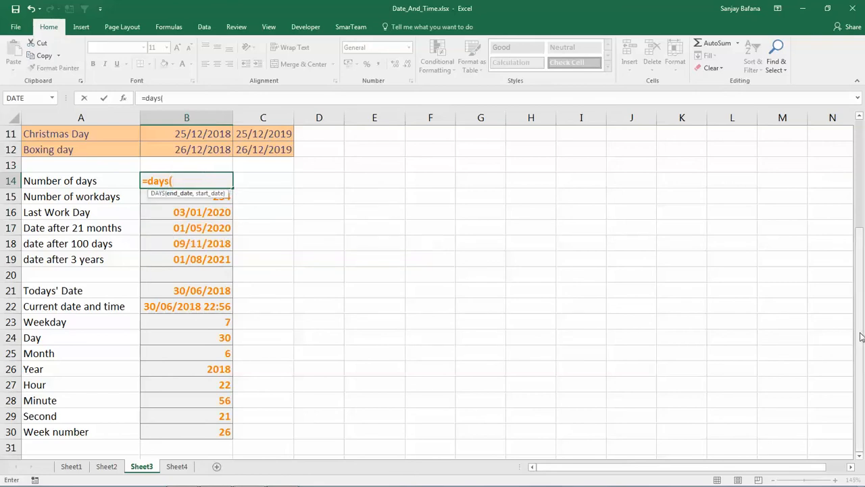
drag(859, 336, 860, 198)
click(210, 171)
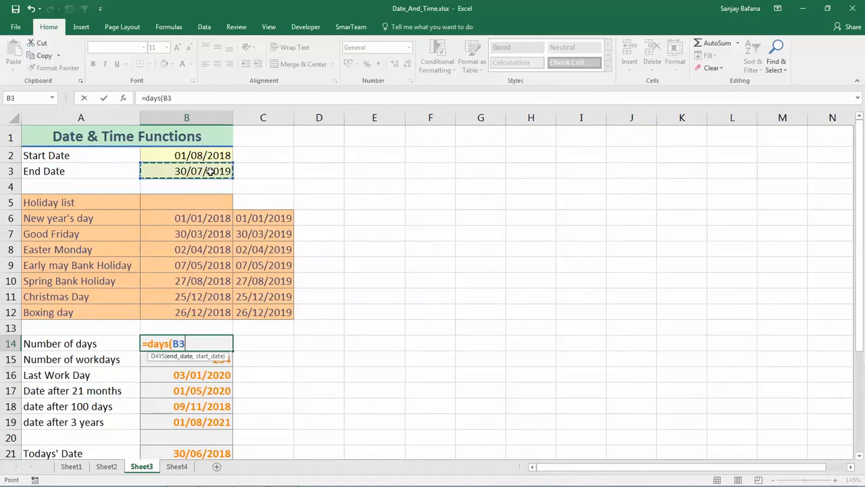
text(,)
click(211, 156)
text())
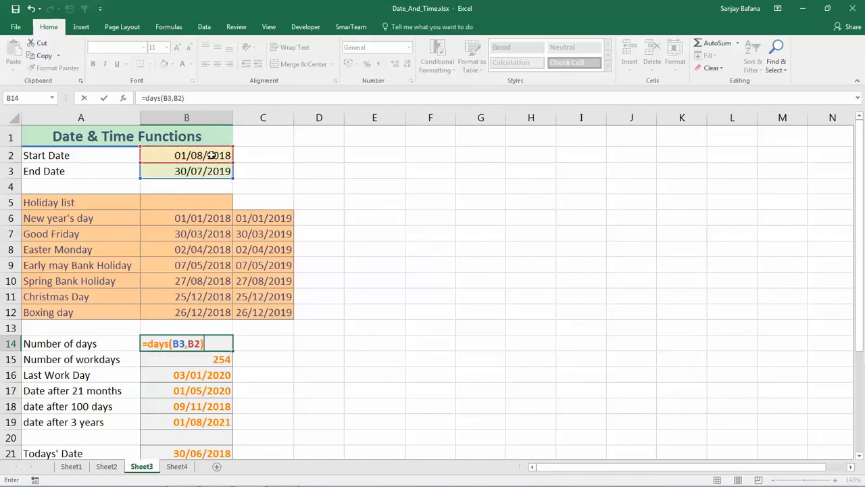
key(Return)
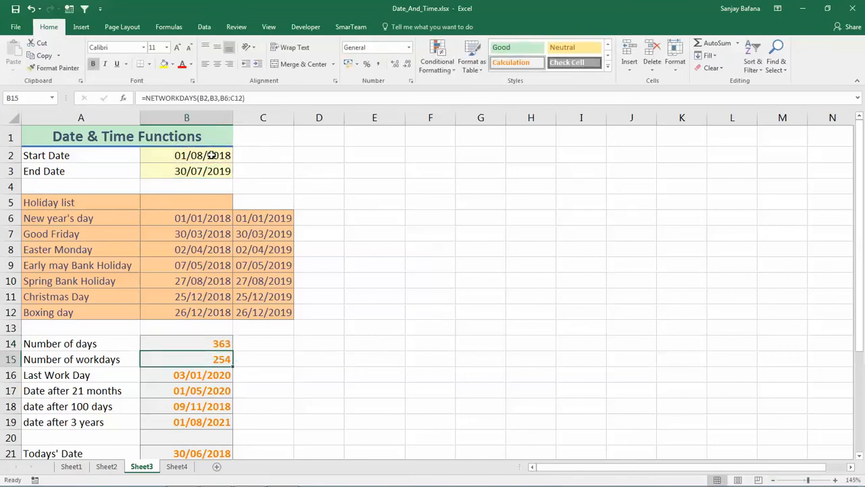
Step: Examine the results in column B from the Number of workdays row down past the Week number row
key(Down)
key(Down)
key(Down)
key(Down)
key(Down)
key(Down)
key(Down)
key(Down)
key(Down)
key(Down)
key(Down)
key(Down)
key(Down)
key(Down)
key(Down)
key(Down)
key(Down)
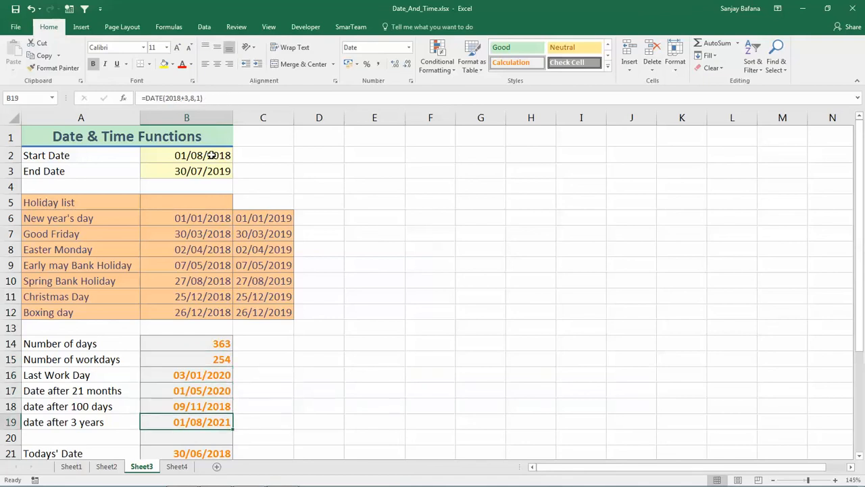
key(Down)
key(Down)
key(Down)
key(Down)
key(Down)
key(Down)
key(Down)
key(Down)
key(Down)
key(Up)
key(Up)
key(Up)
key(Up)
key(Up)
key(Up)
key(Up)
key(Up)
key(Up)
key(Up)
key(Up)
key(Up)
key(Up)
key(Up)
key(Up)
key(Up)
key(Up)
key(Up)
key(Up)
key(Up)
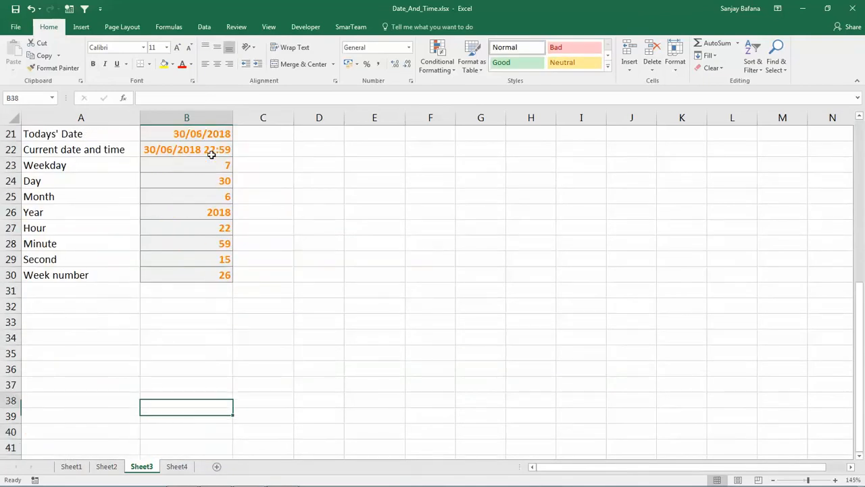